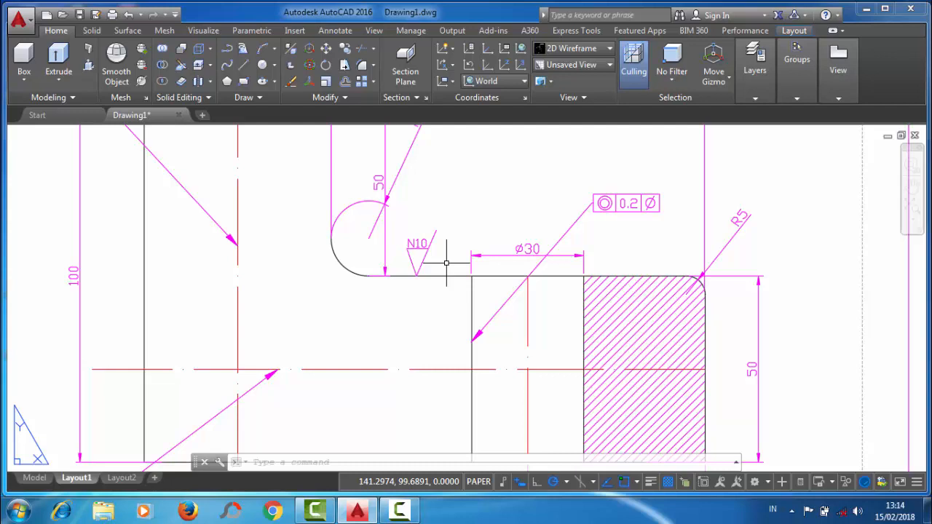
- Draw a horizontal line from the upper end of the N10 surface symbol's long leg, running over the Ø30 dimension
scroll(445, 254, down, 3)
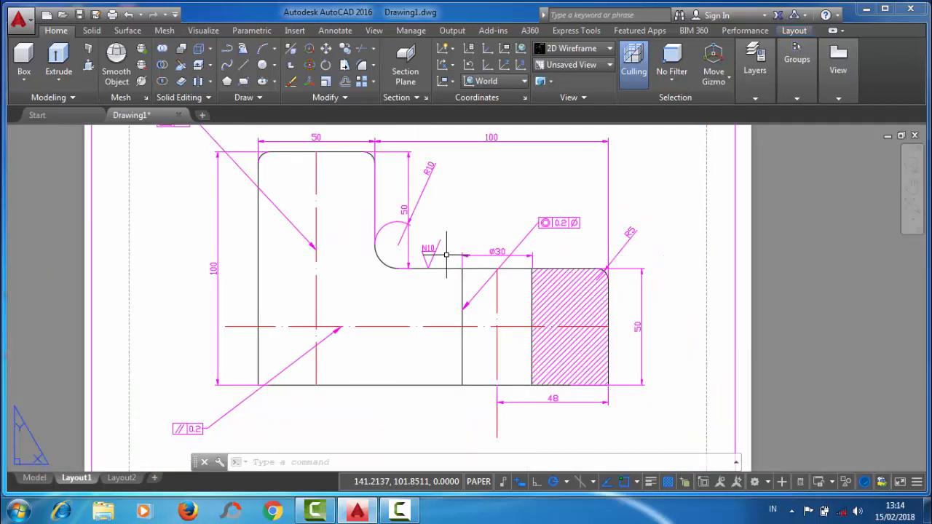
scroll(348, 268, up, 5)
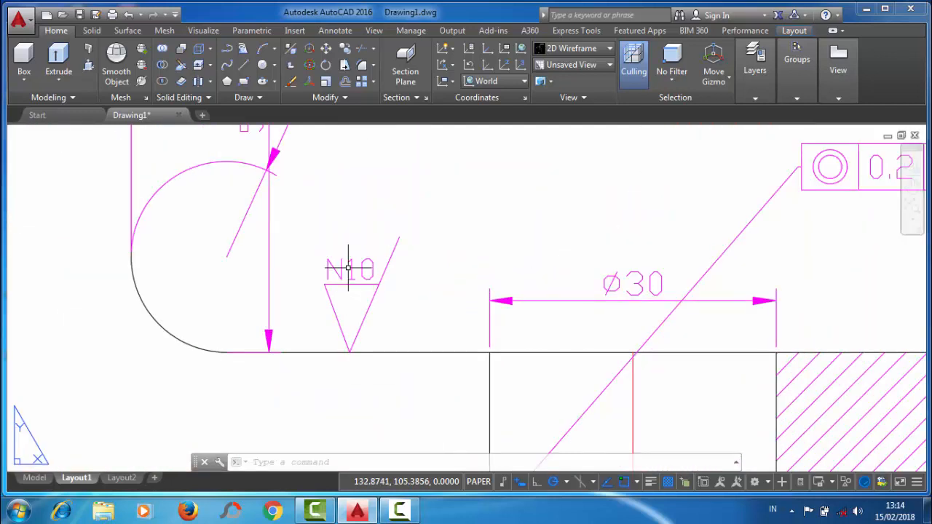
scroll(347, 268, up, 1)
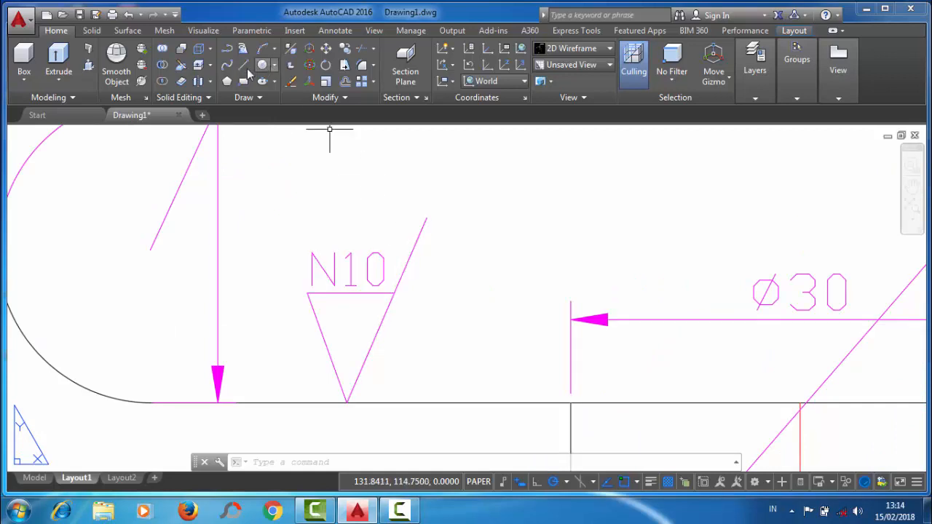
click(427, 217)
click(728, 217)
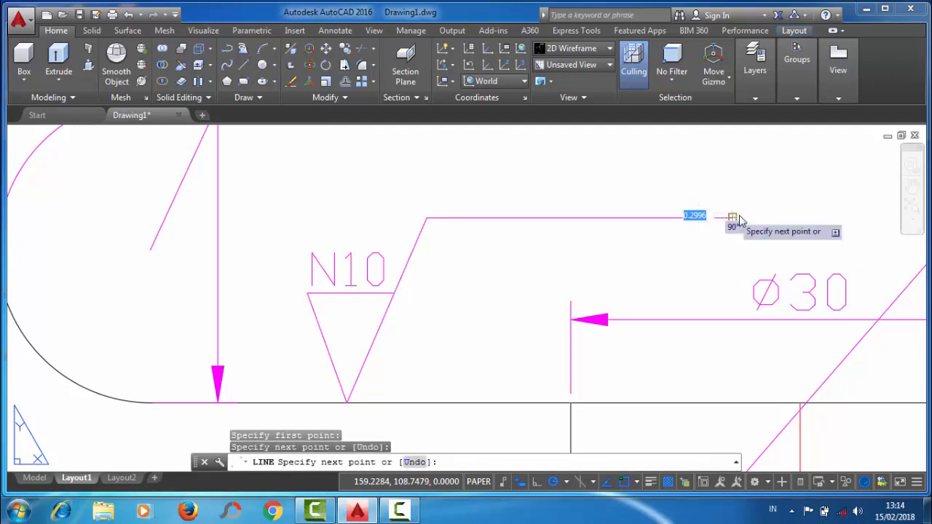
right_click(732, 218)
click(761, 223)
- Copy the N10 text to just above the start of the surface symbol's horizontal line
click(346, 48)
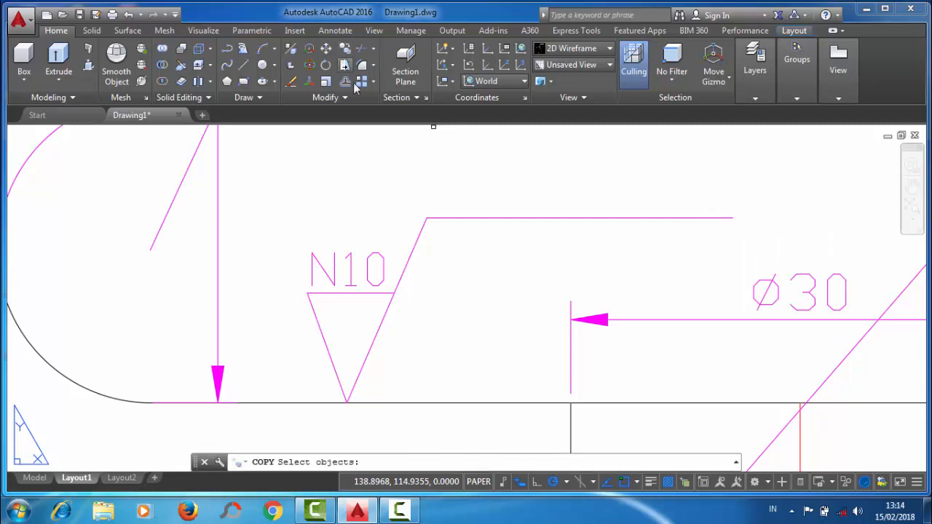
click(348, 255)
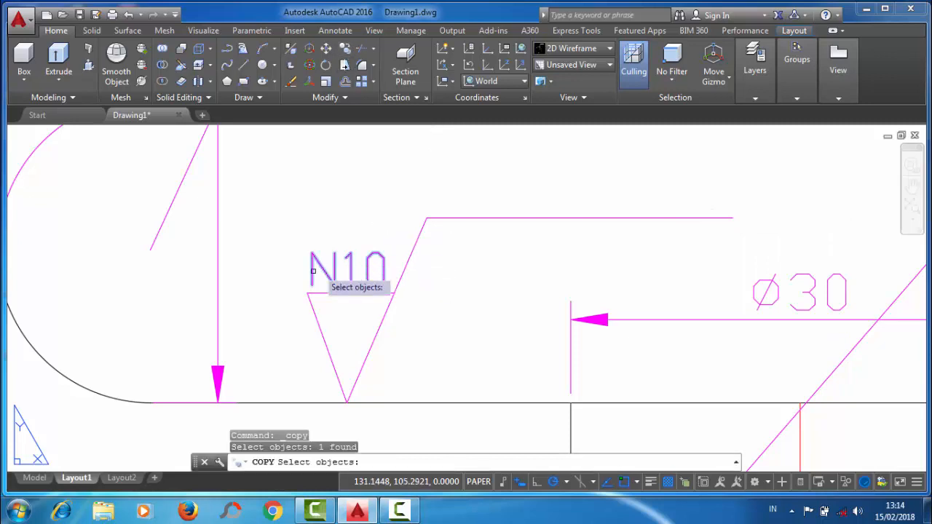
key(Return)
click(313, 280)
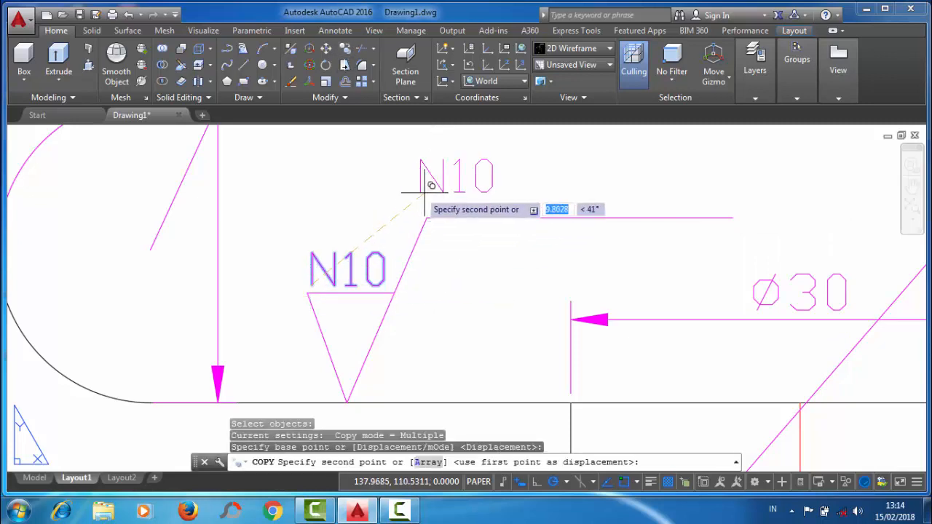
click(436, 204)
right_click(436, 204)
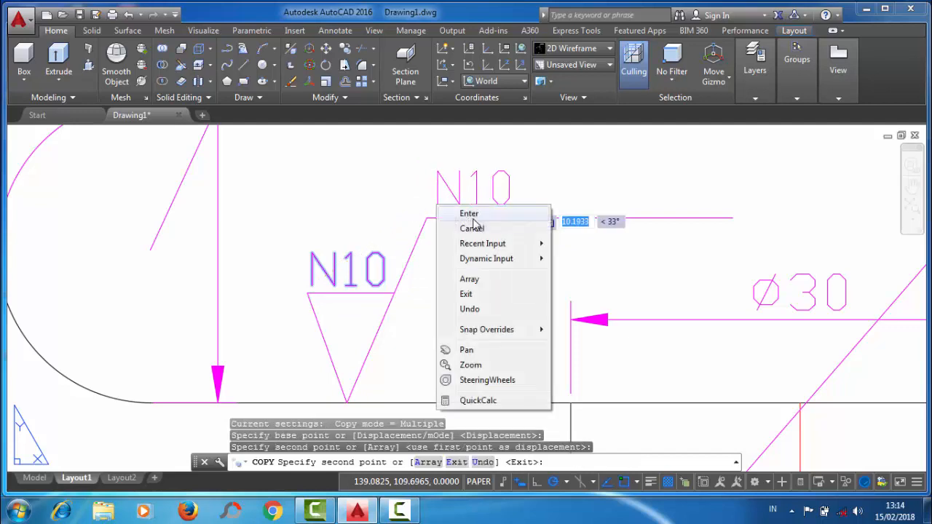
click(466, 212)
- Change the copied N10 text above the horizontal line to "KEKASARAN 12,5"
click(463, 197)
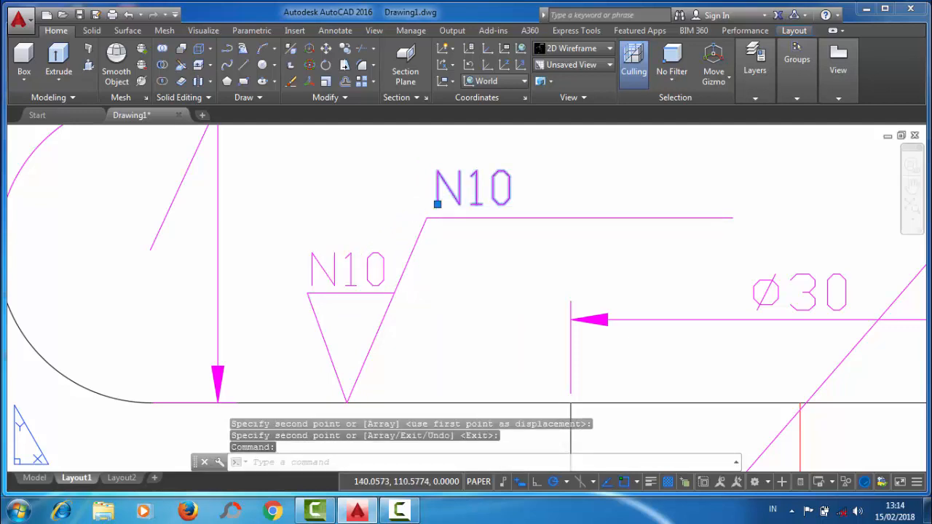
double_click(472, 191)
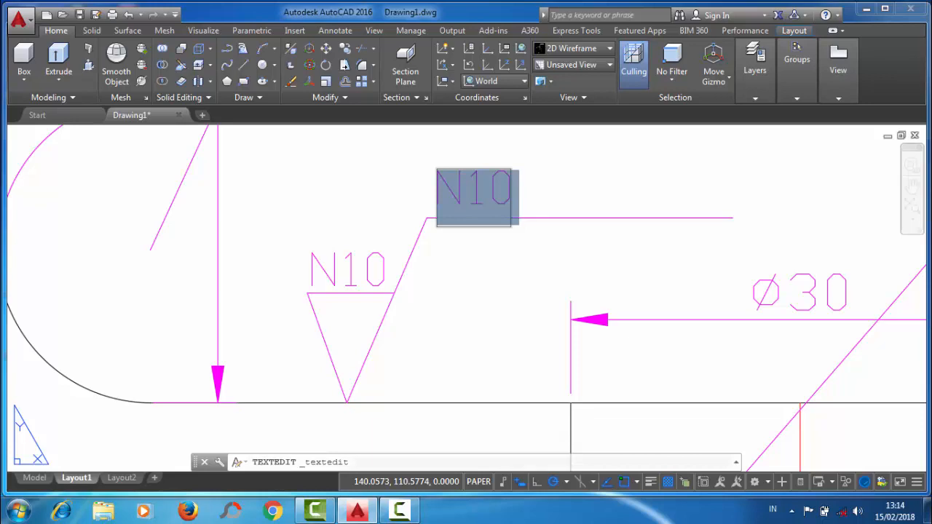
text(KE)
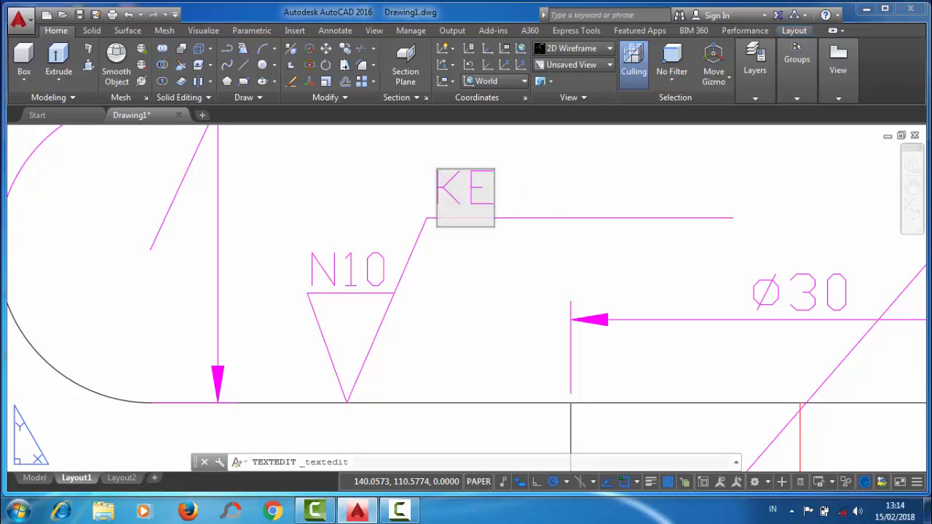
text(KASA)
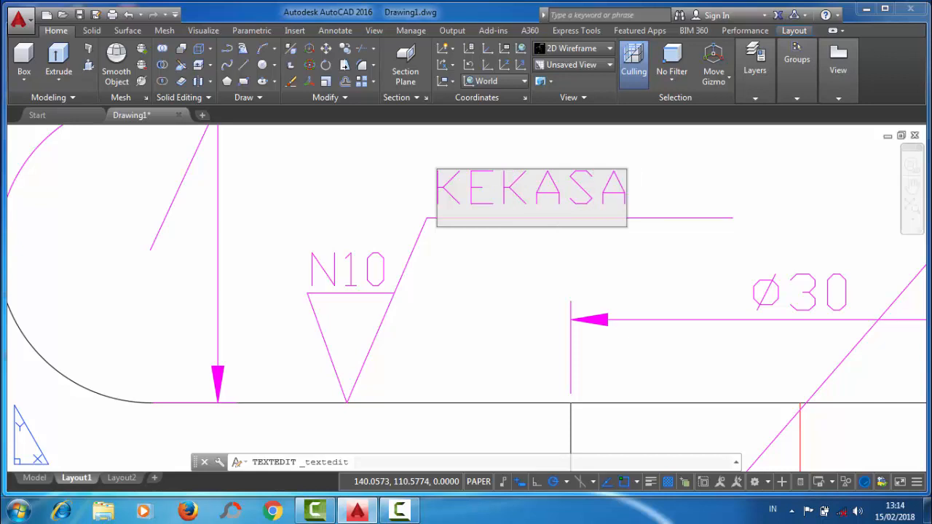
text(RAN)
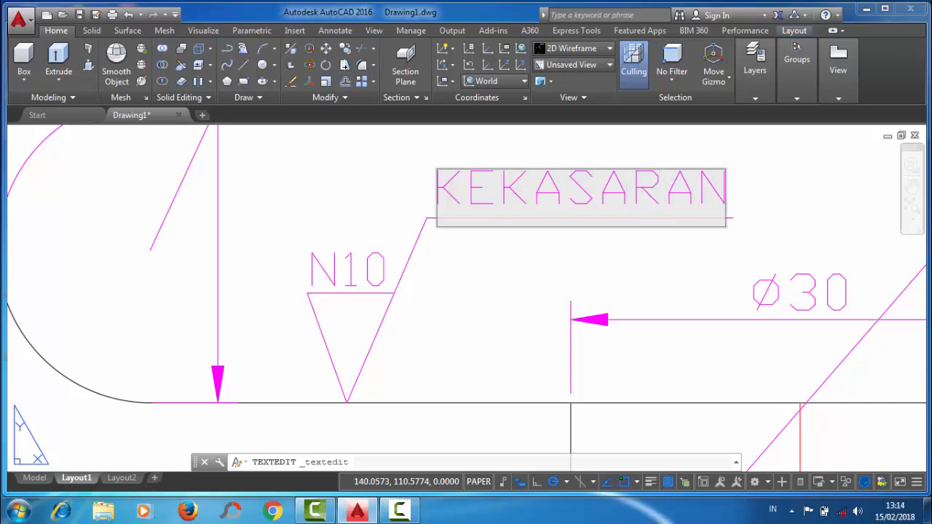
text( 12)
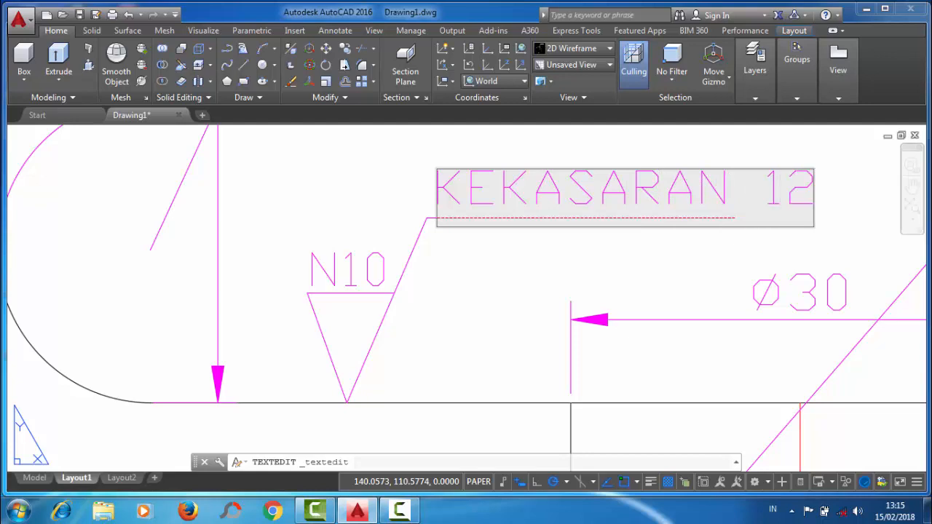
text(,5)
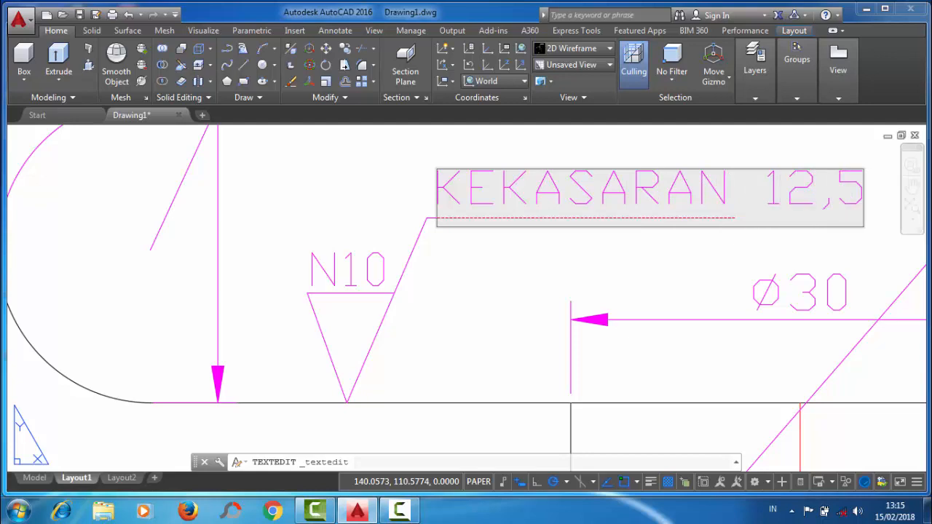
key(Return)
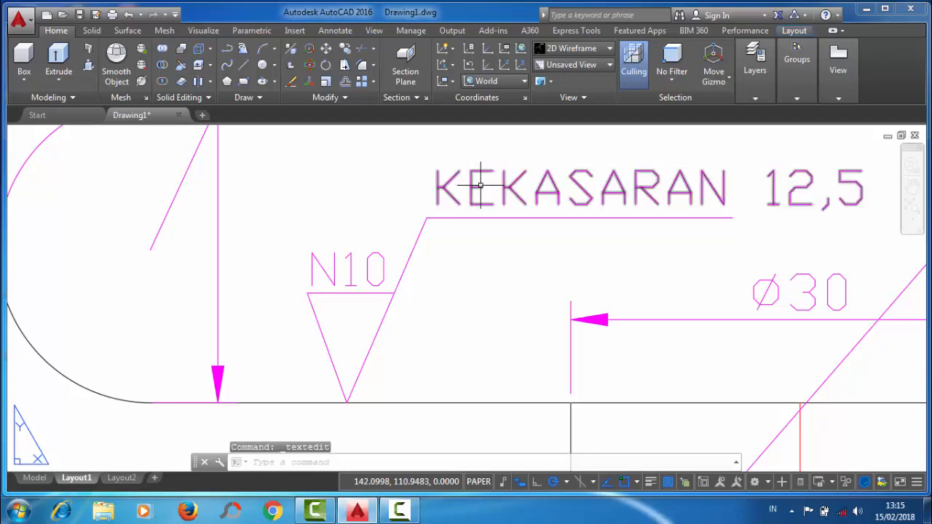
- Extend the underline with a second horizontal line from its free end to just past the "KEKASARAN 12,5" text
scroll(450, 191, down, 3)
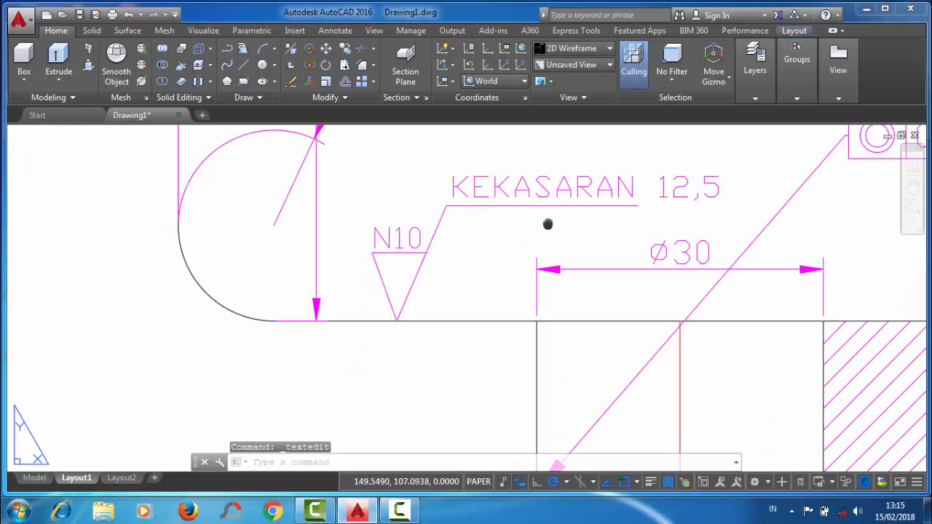
click(243, 65)
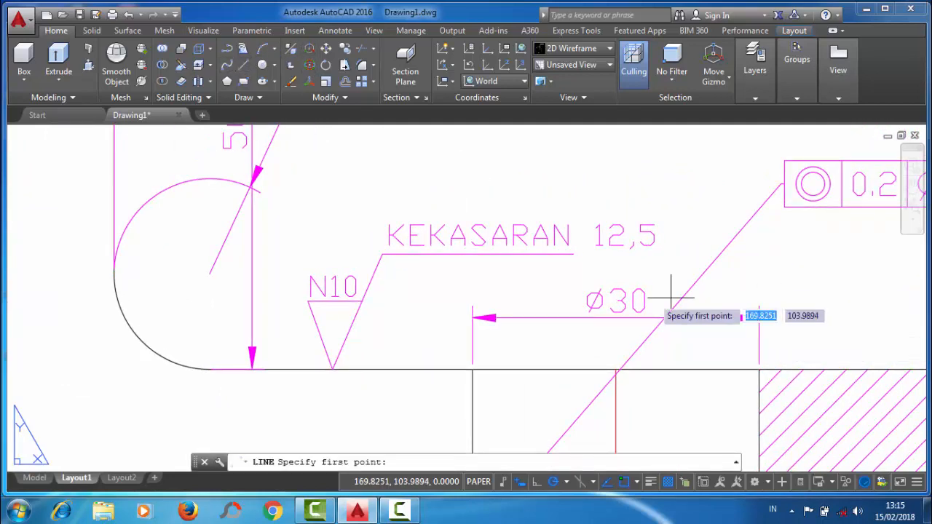
click(573, 254)
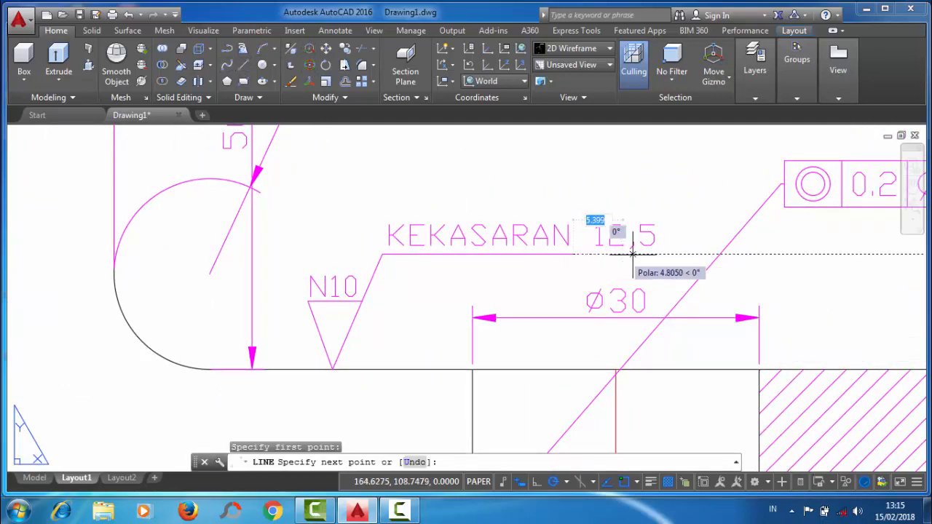
right_click(671, 254)
click(700, 265)
- Examine the finished N10 roughness symbol in the layout and the part's upper edge below the horizontal 50 dimension
scroll(483, 235, down, 3)
scroll(444, 261, up, 3)
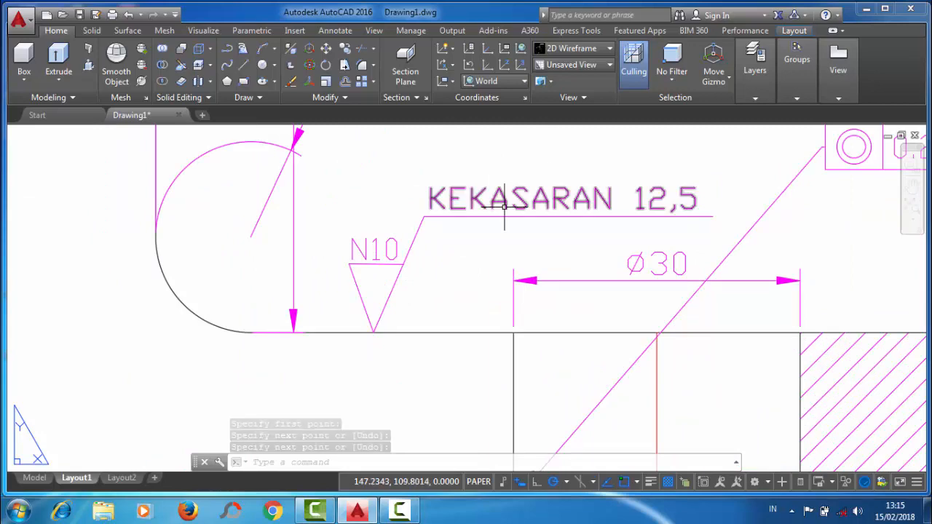
scroll(596, 180, down, 6)
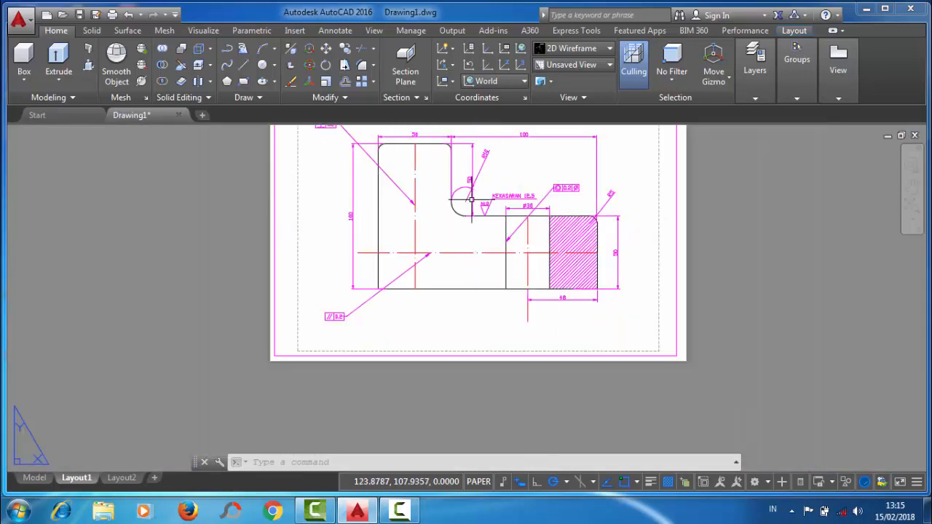
scroll(465, 211, up, 3)
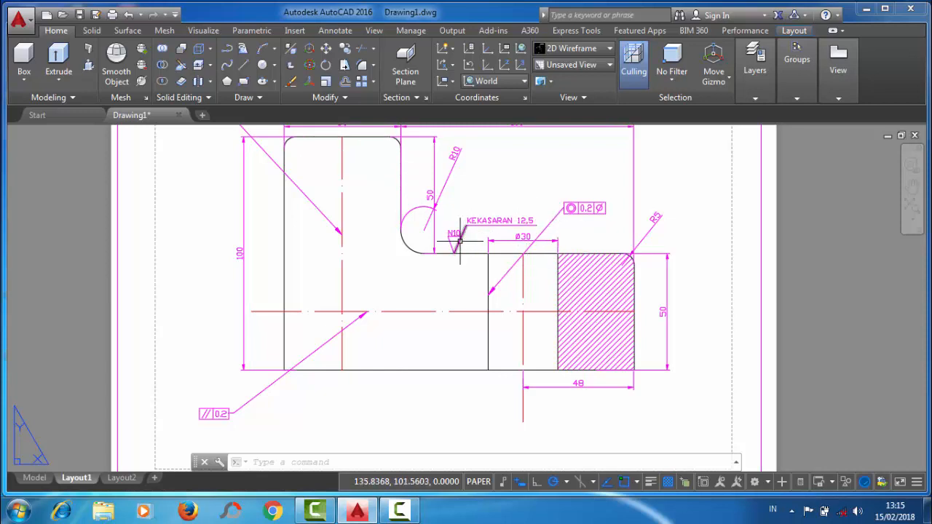
scroll(487, 222, up, 2)
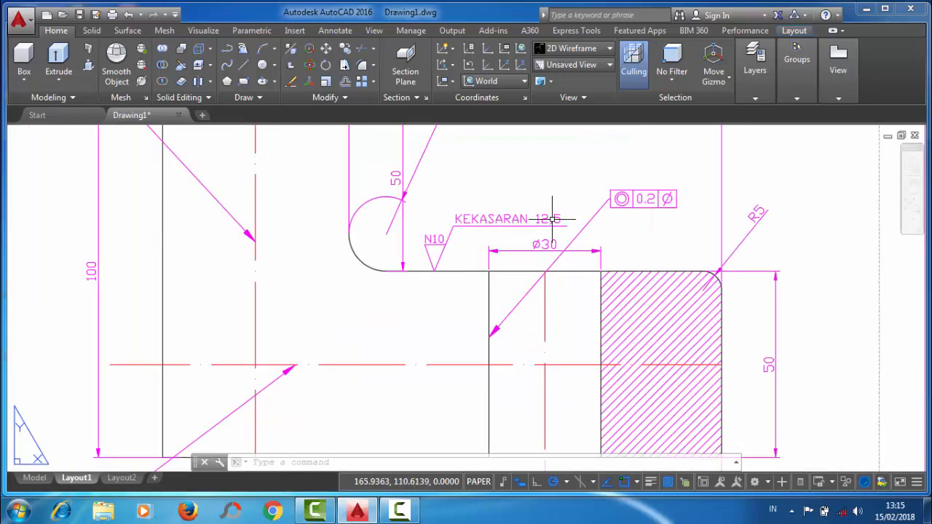
scroll(552, 219, down, 2)
scroll(477, 230, up, 4)
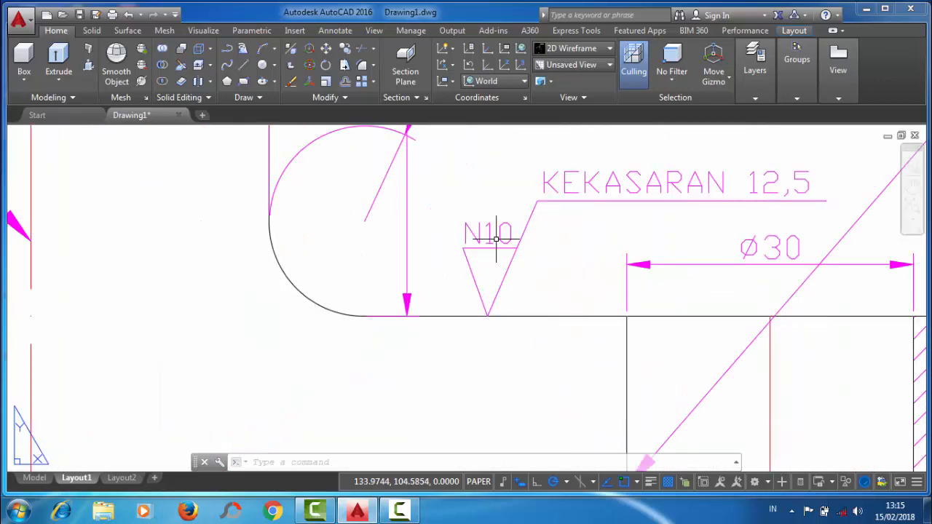
scroll(426, 201, down, 6)
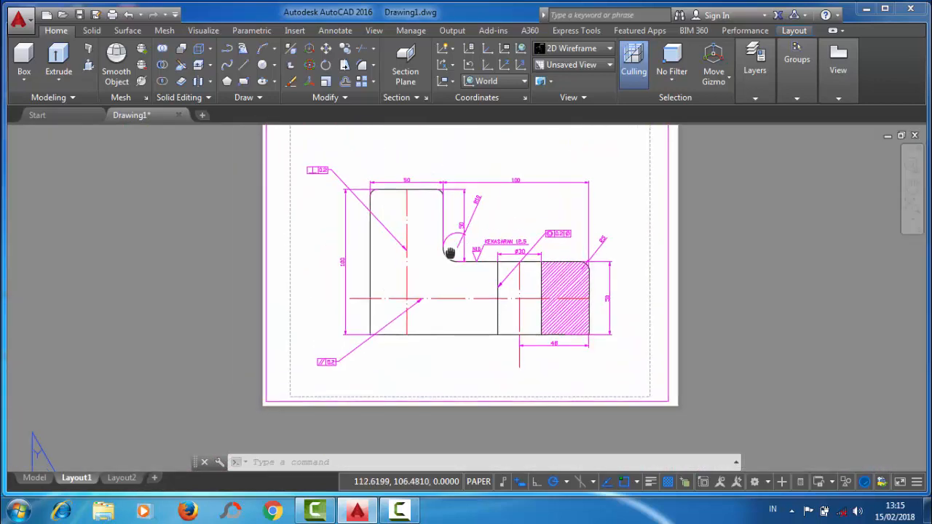
scroll(422, 208, up, 3)
scroll(399, 183, up, 4)
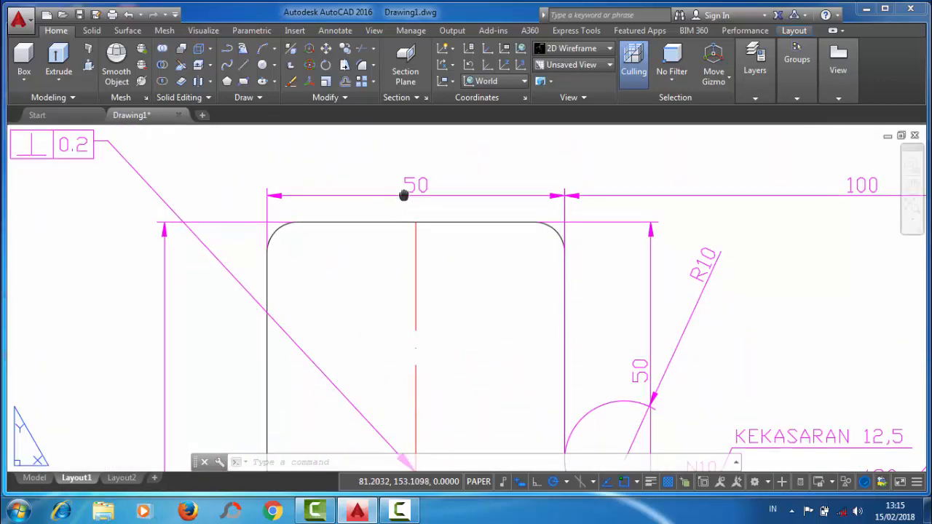
- Copy the N10 symbol, its first underline segment and the "KEKASARAN 12,5" text from the symbol's tip onto the part's upper edge
click(345, 49)
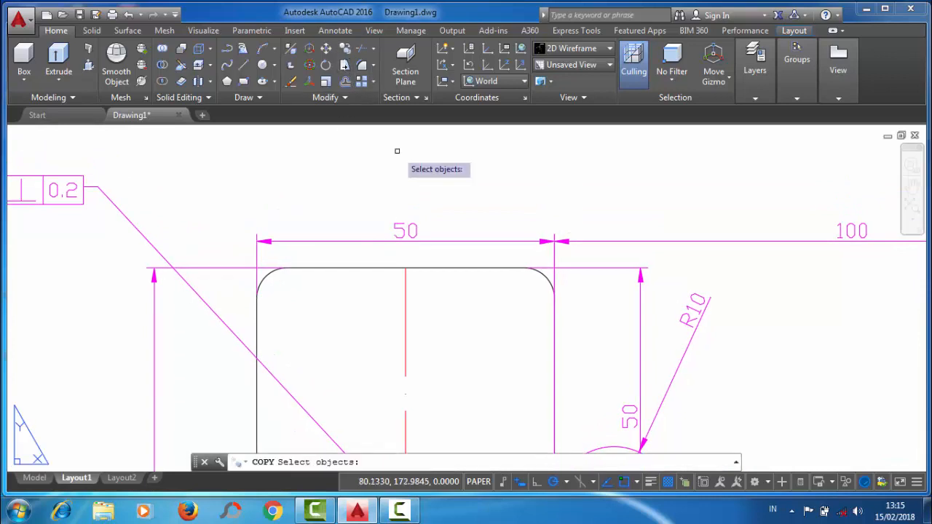
scroll(400, 160, down, 4)
scroll(513, 305, up, 4)
scroll(513, 305, up, 2)
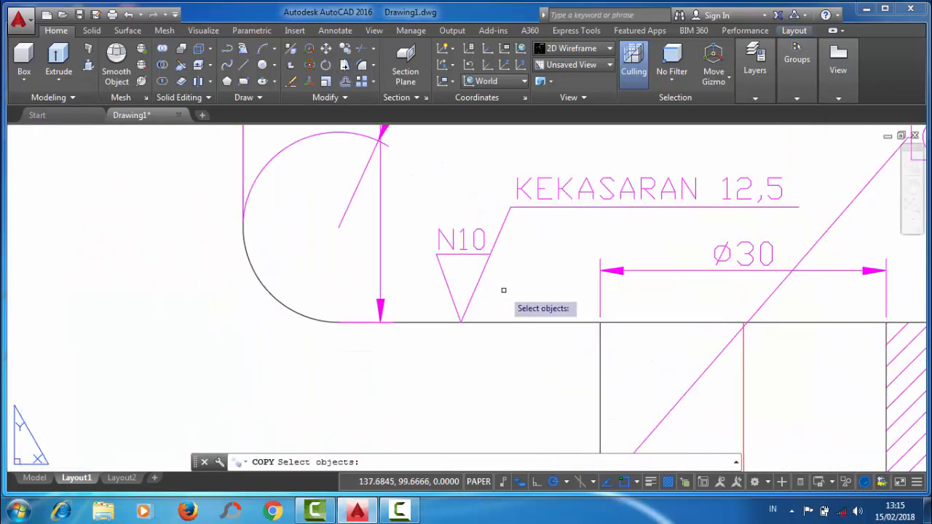
click(507, 279)
click(426, 214)
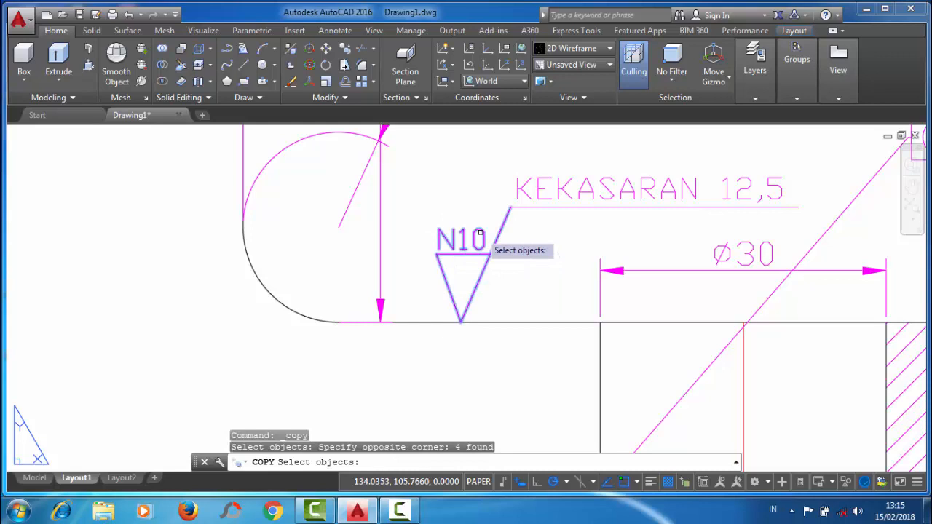
click(537, 208)
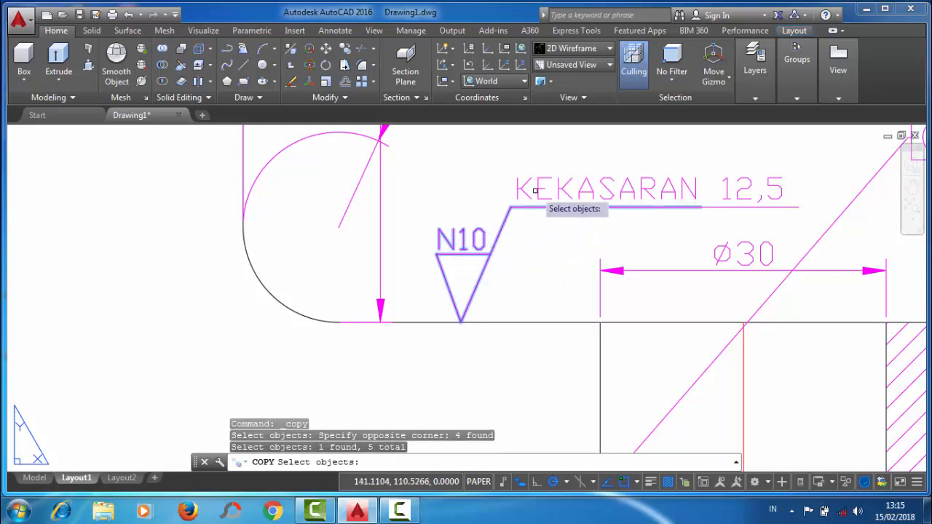
click(522, 188)
key(Return)
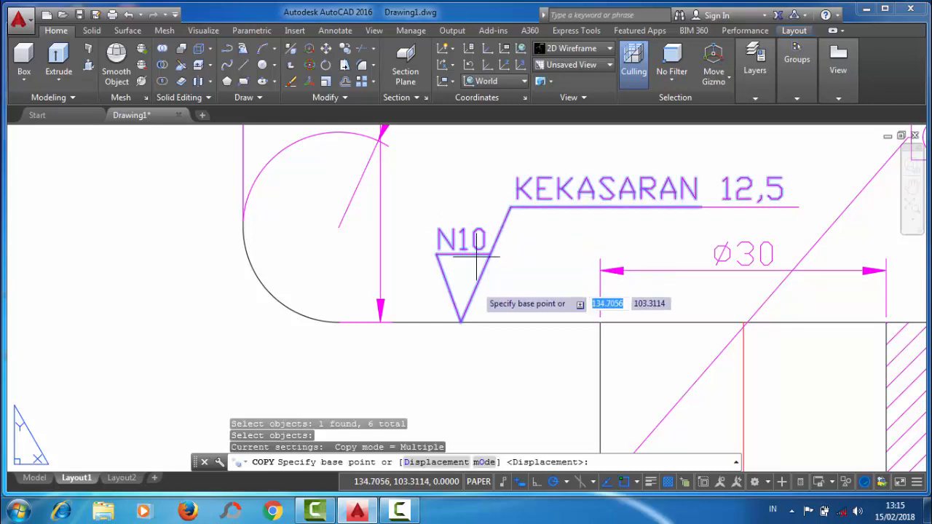
click(460, 321)
scroll(489, 320, down, 5)
scroll(456, 281, up, 5)
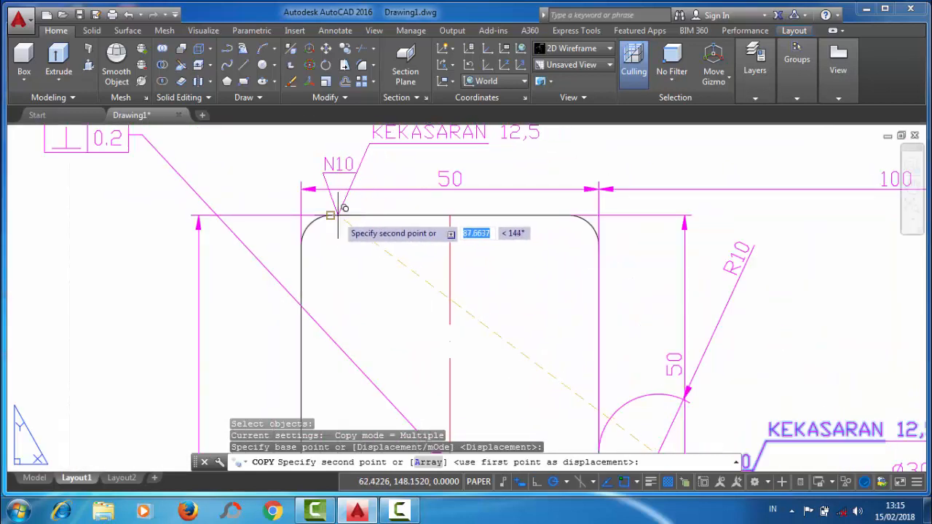
click(375, 216)
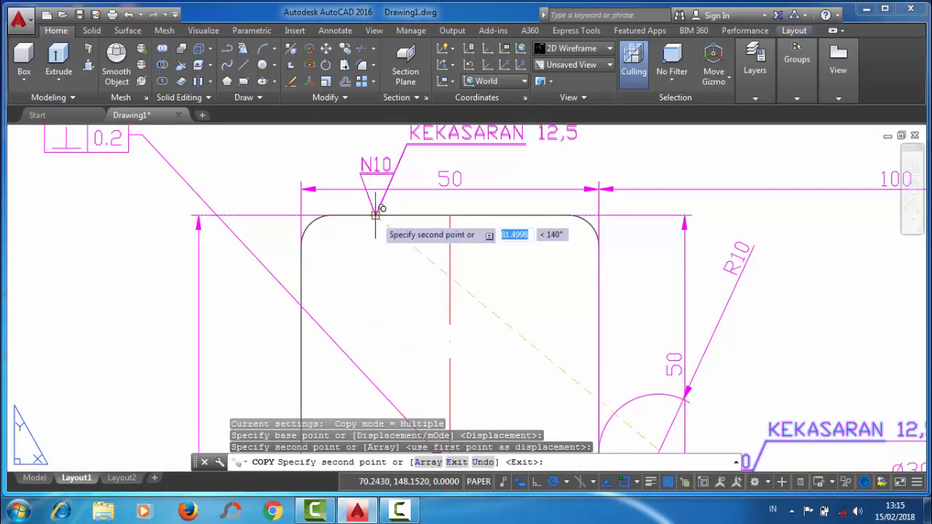
right_click(374, 216)
click(412, 231)
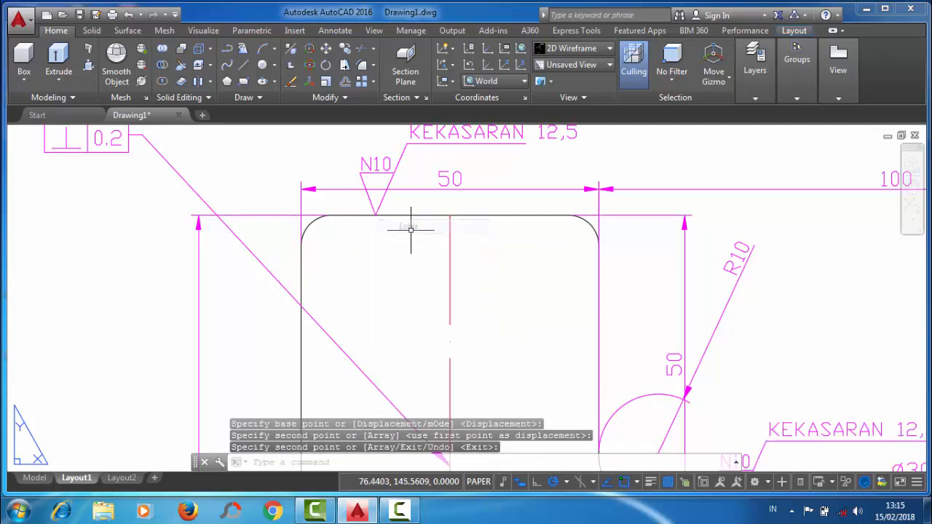
scroll(415, 231, up, 2)
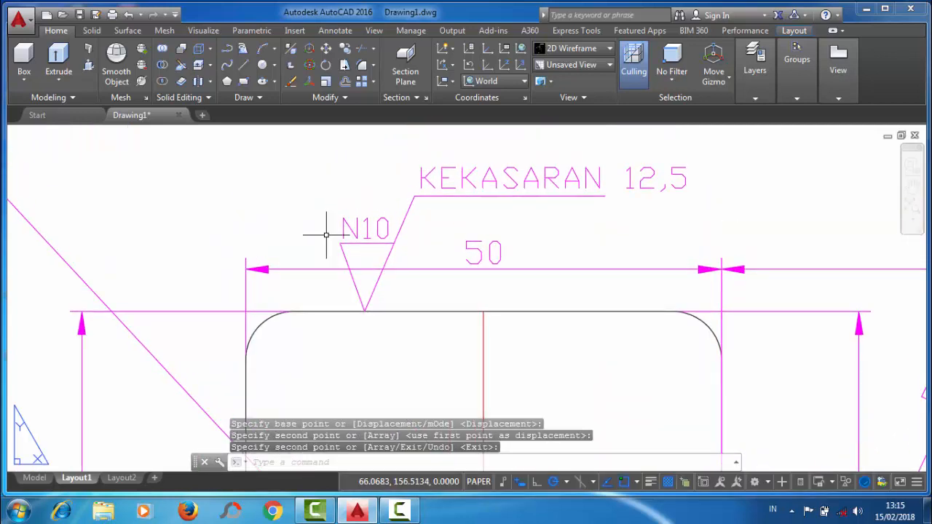
- Change the N10 text of the copied roughness symbol on the part's upper edge to "N1"
scroll(326, 234, up, 2)
scroll(395, 225, up, 2)
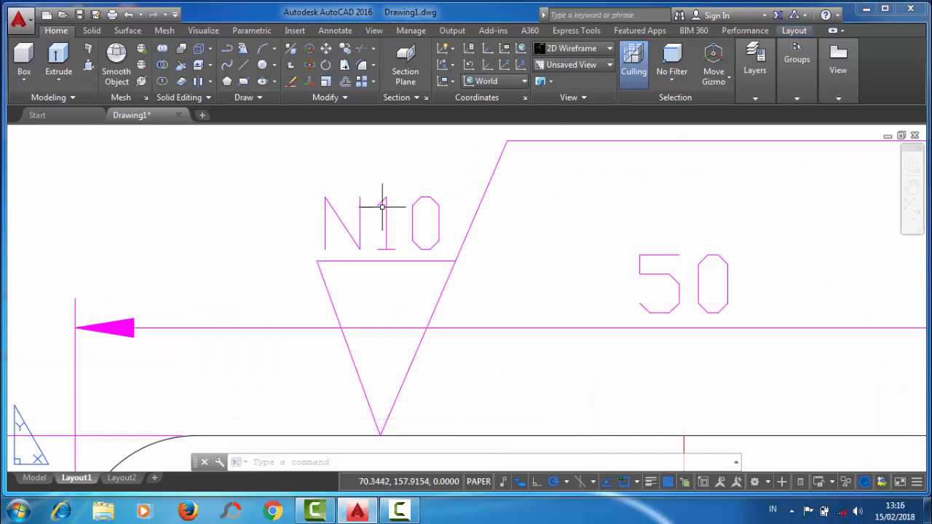
click(426, 223)
double_click(425, 223)
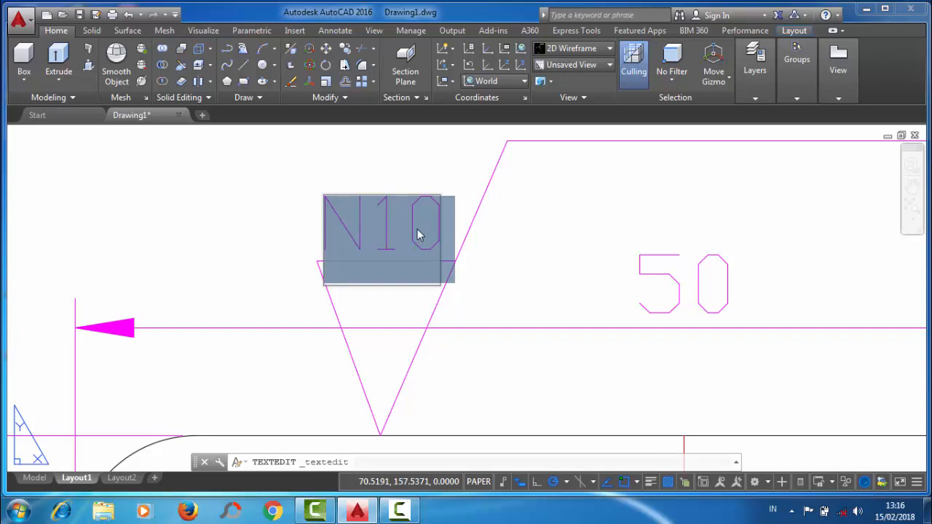
key(Delete)
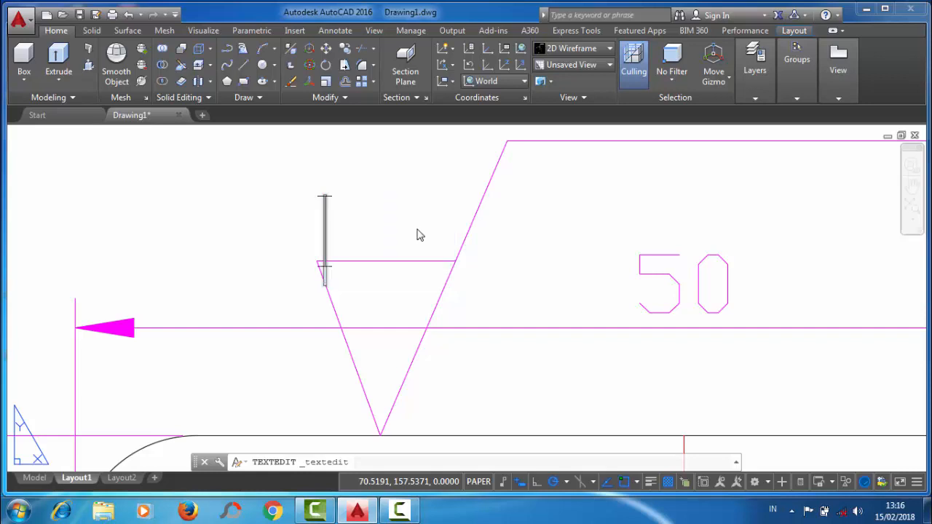
text(N1)
click(417, 234)
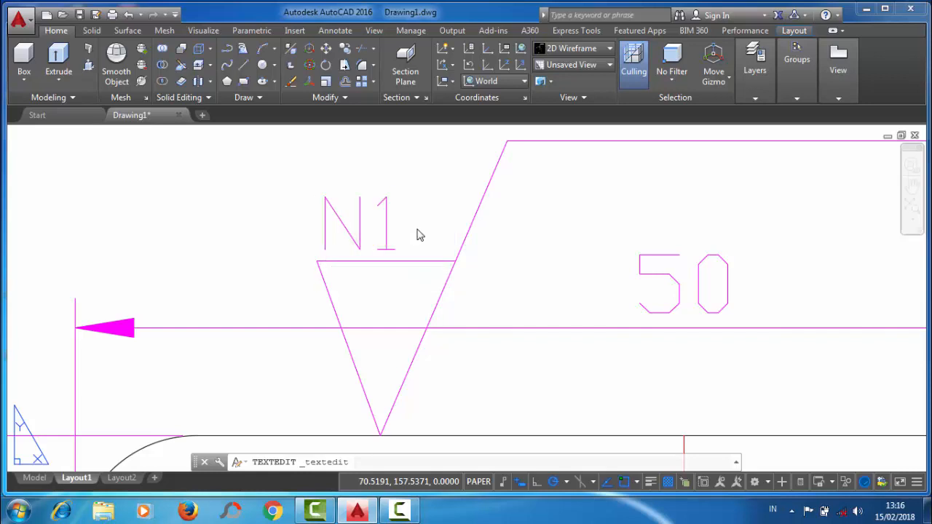
- Change the roughness note above the N1 symbol's horizontal line to "KEKASARAN 0.05"
scroll(417, 228, down, 2)
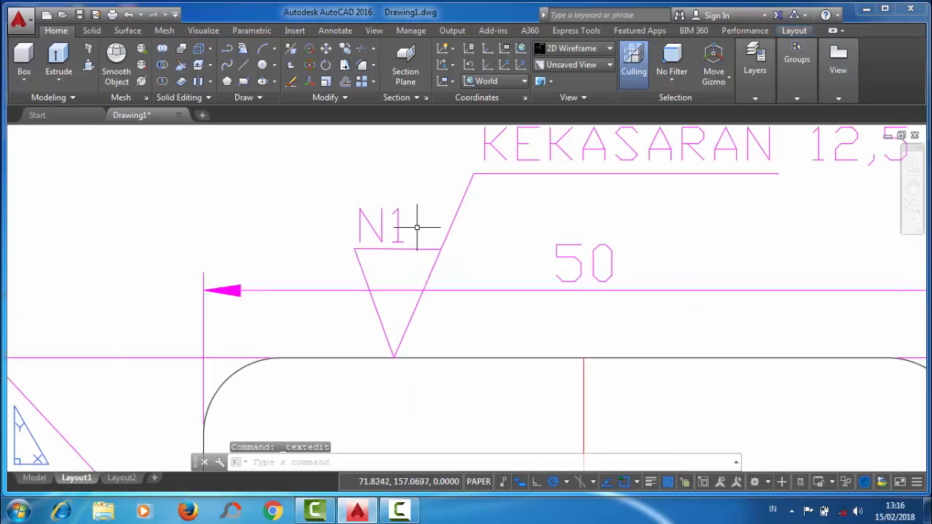
middle_drag(413, 208, 291, 262)
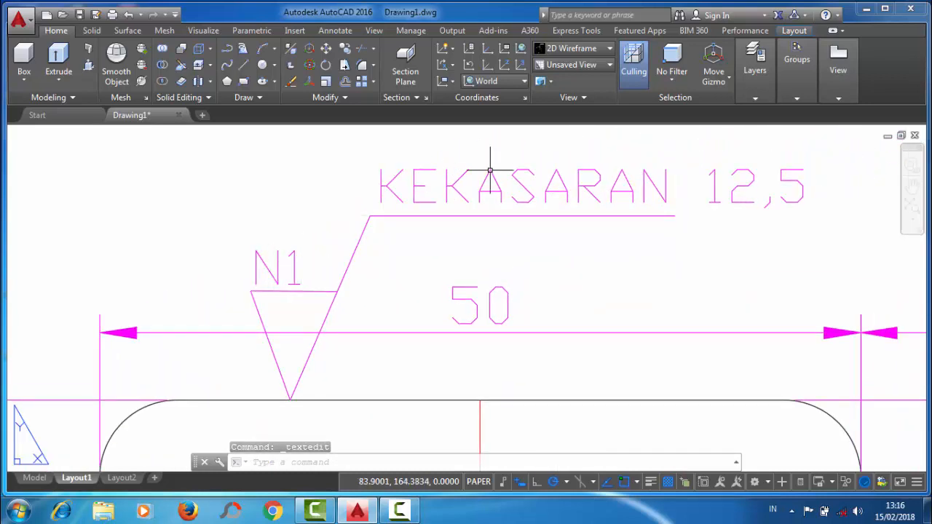
middle_drag(424, 195, 331, 198)
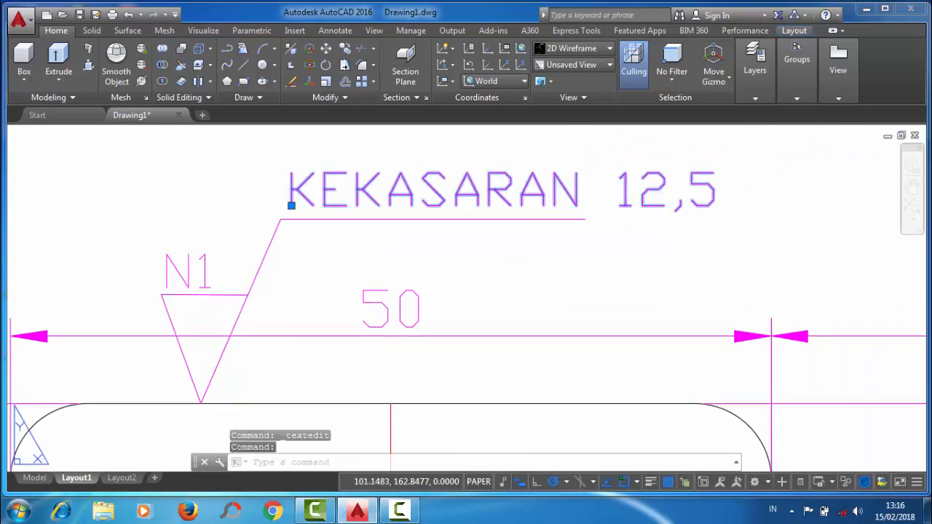
double_click(291, 202)
click(697, 201)
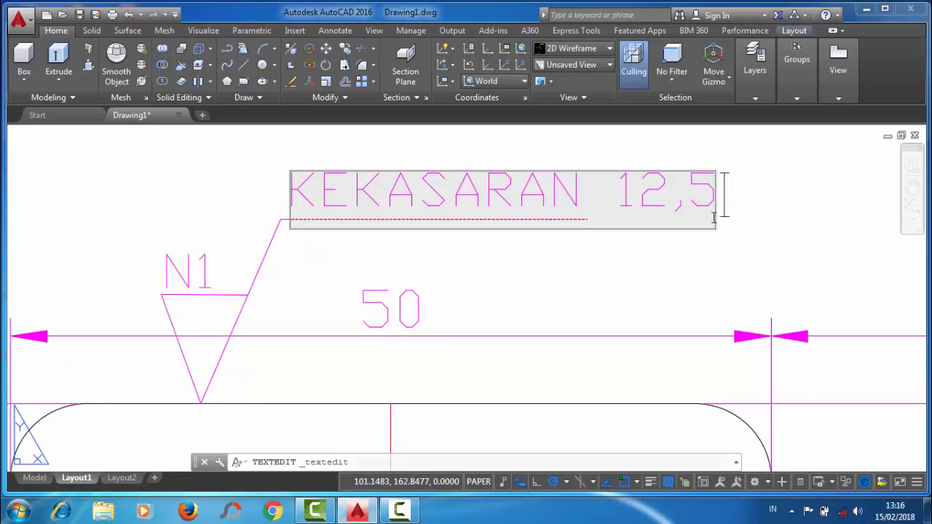
key(BackSpace)
key(BackSpace)
key(BackSpace)
key(BackSpace)
text(0)
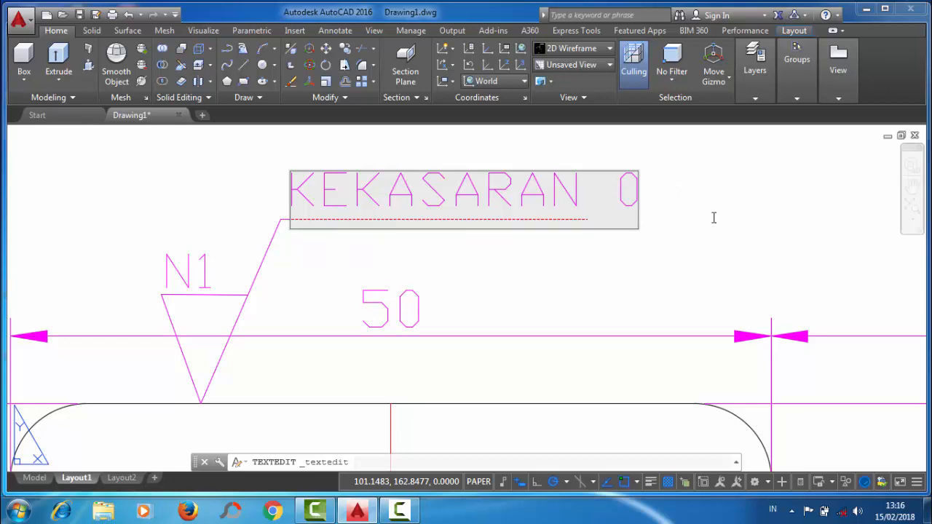
text(.04)
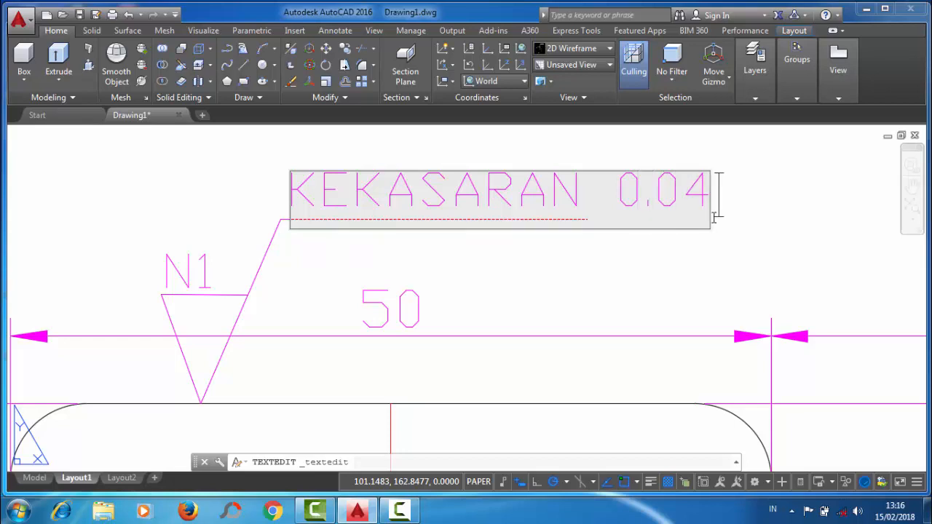
key(BackSpace)
text(5)
click(713, 217)
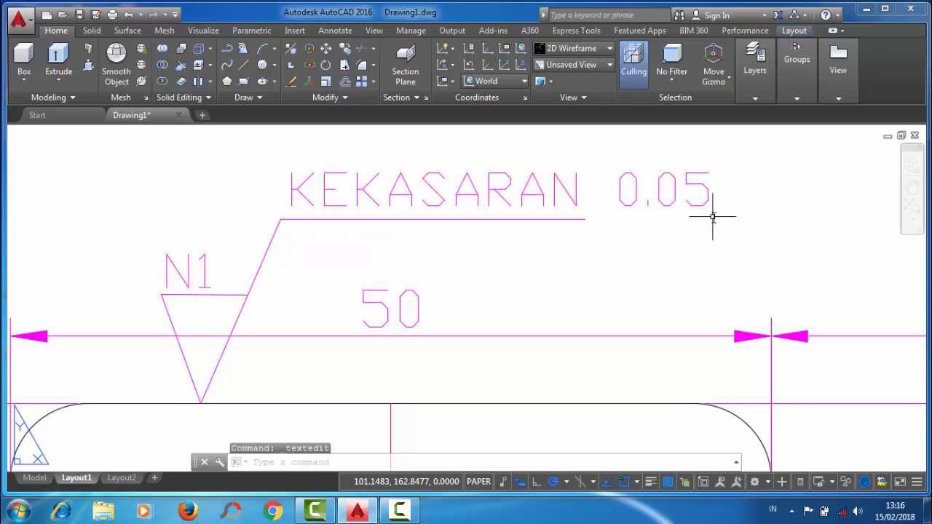
- Extend the N1 symbol's underline with a horizontal line from its free end to just past the "KEKASARAN 0.05" text
scroll(385, 354, down, 4)
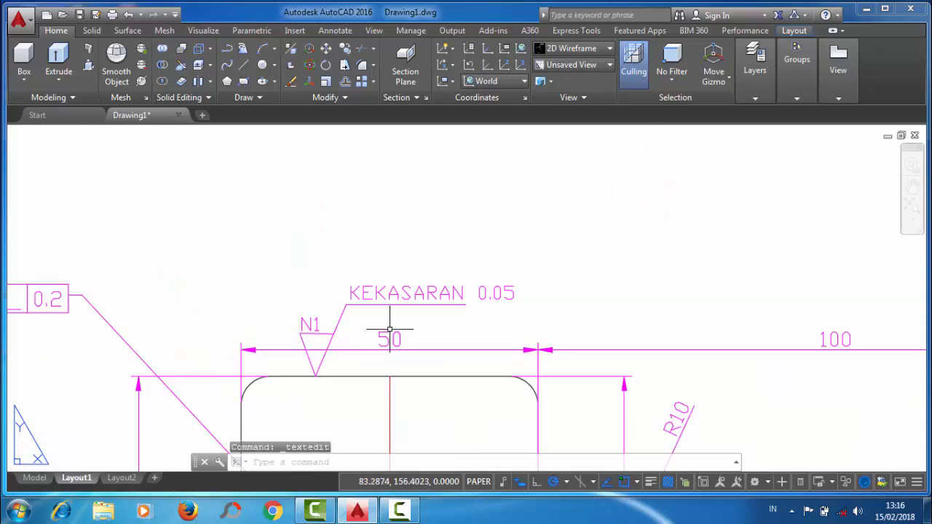
scroll(422, 258, up, 5)
middle_drag(444, 282, 386, 210)
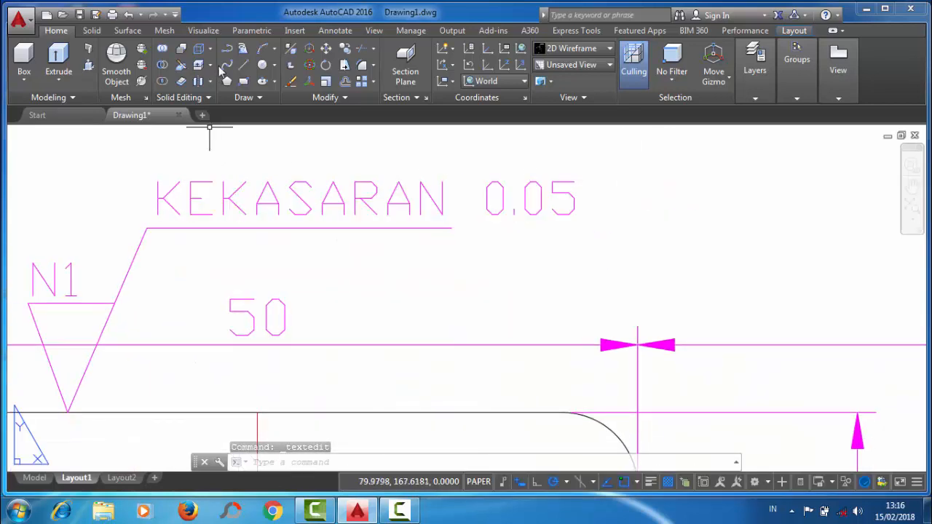
click(243, 66)
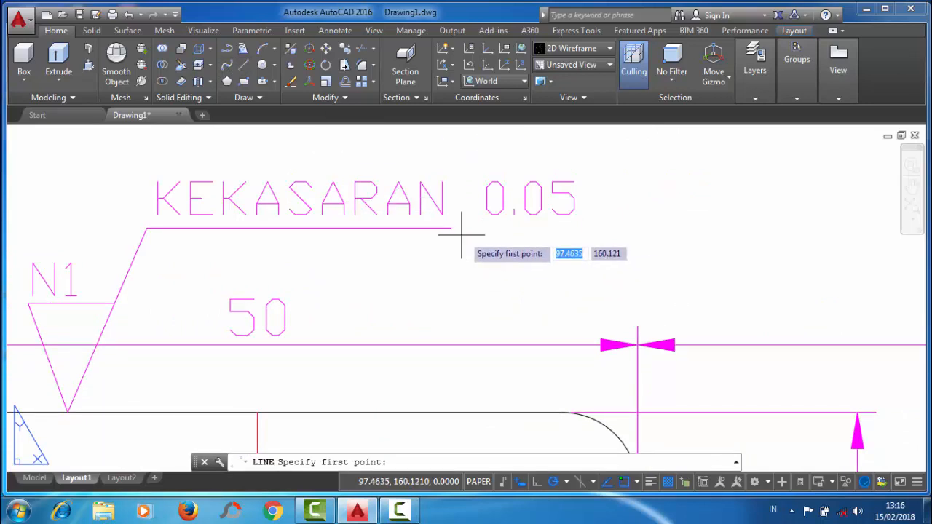
click(451, 228)
click(589, 218)
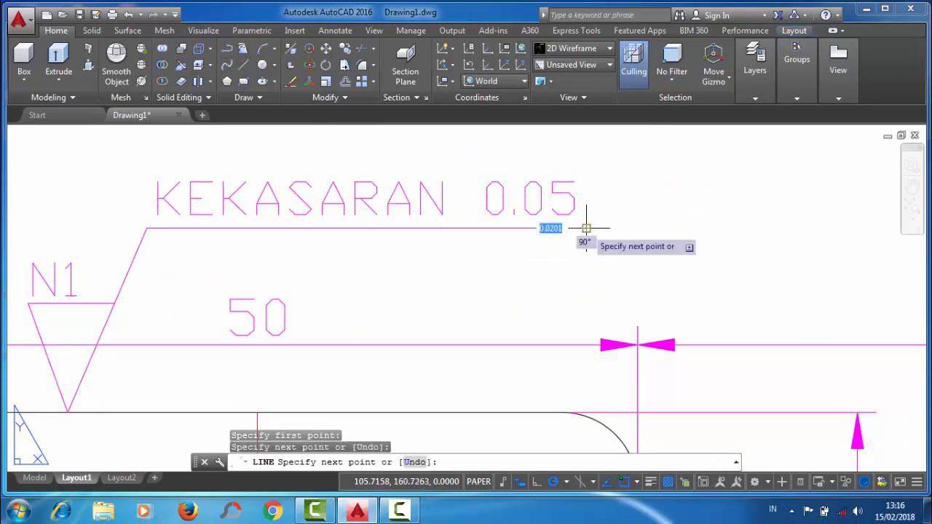
right_click(586, 233)
click(612, 240)
scroll(578, 216, down, 4)
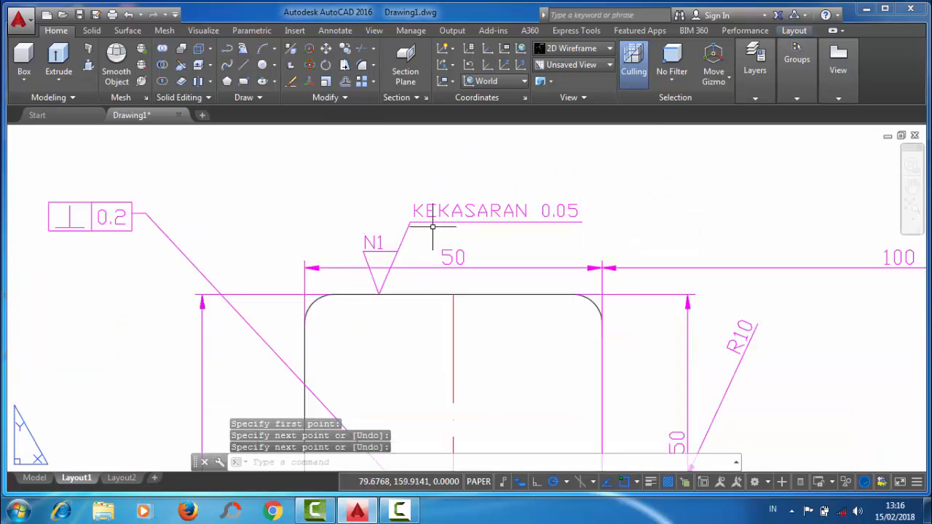
- Move the N1 text slightly to the right so that it sits centred above the symbol's triangle
scroll(399, 234, up, 3)
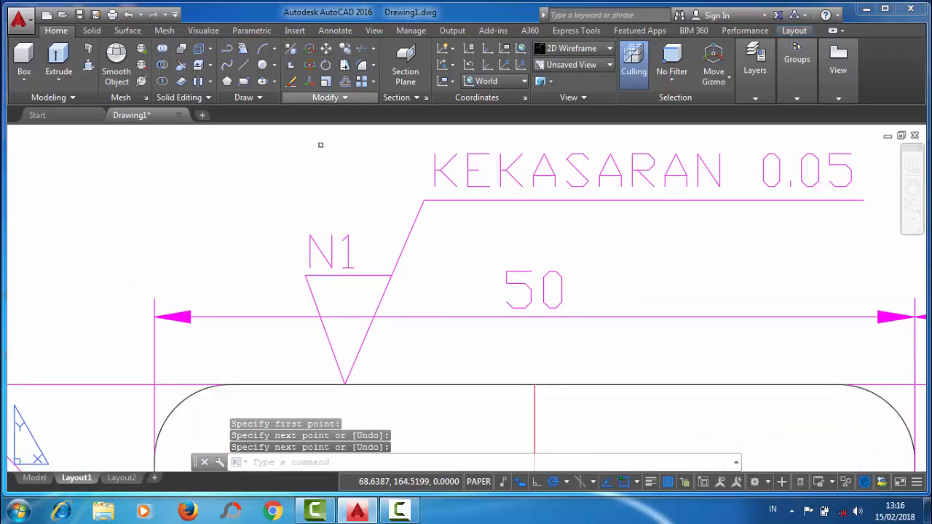
click(325, 48)
scroll(320, 277, up, 3)
click(434, 219)
click(229, 233)
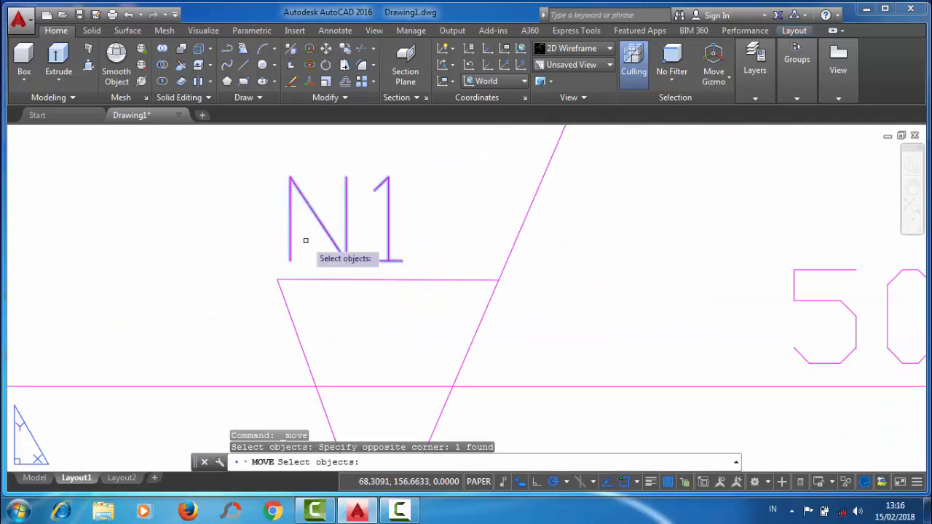
scroll(298, 262, up, 2)
key(Return)
click(228, 224)
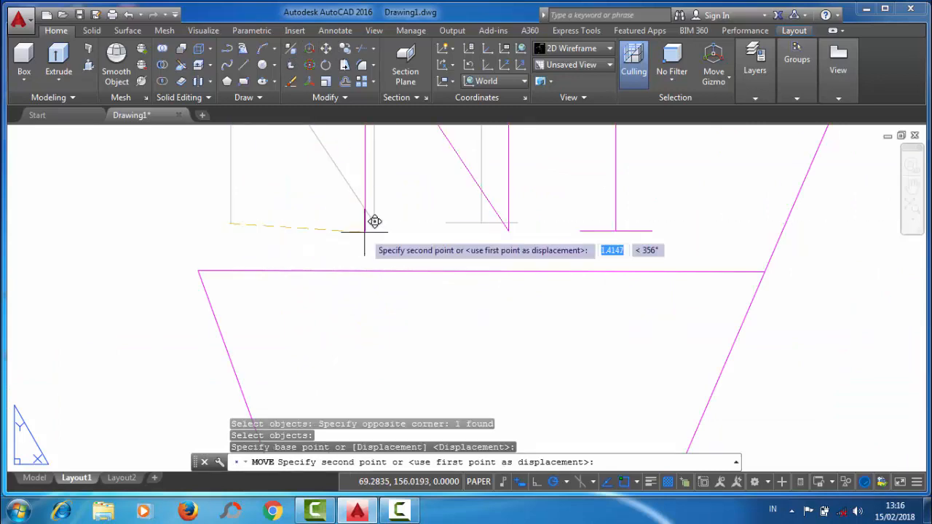
click(349, 240)
scroll(364, 233, down, 3)
scroll(364, 232, down, 6)
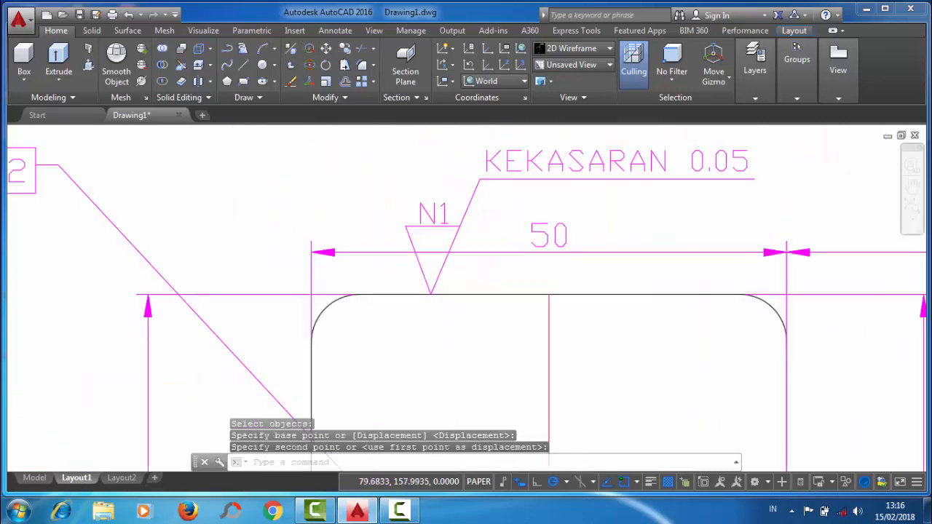
- Examine the N1 symbol with its "KEKASARAN 0.05" note and the N10 symbol with its "KEKASARAN 12,5" note
scroll(382, 197, up, 4)
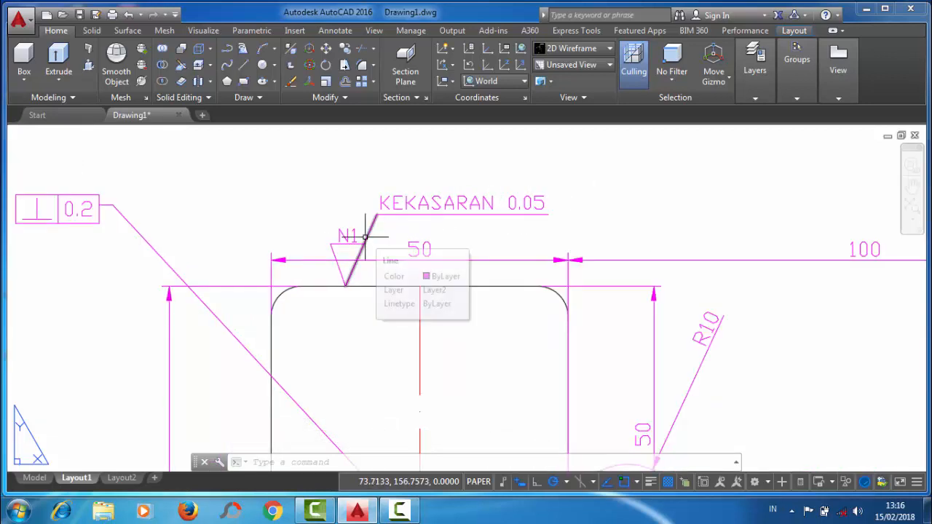
scroll(364, 237, down, 2)
scroll(472, 249, up, 2)
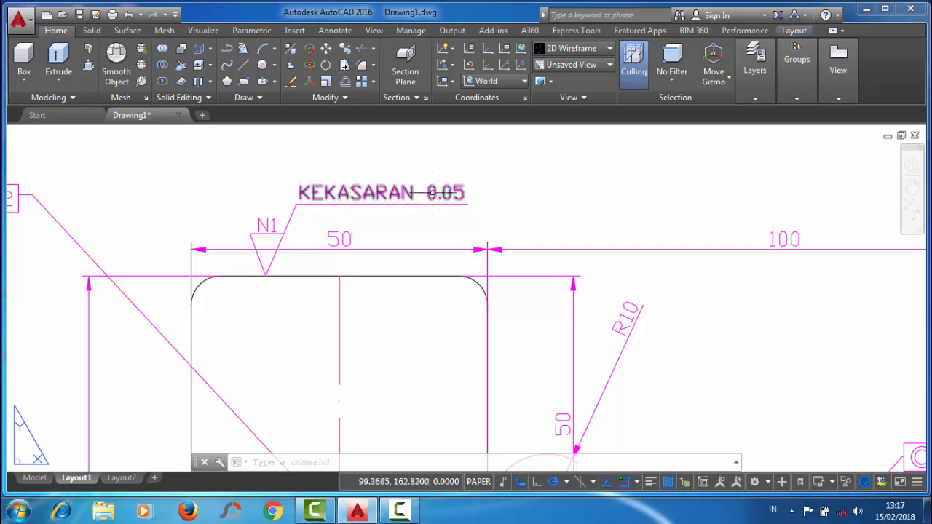
scroll(429, 192, down, 6)
middle_drag(442, 230, 306, 166)
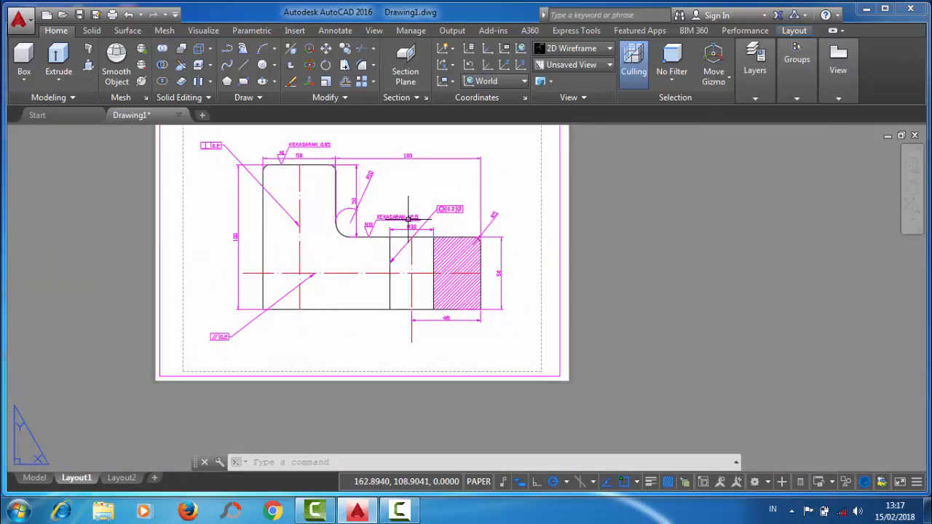
scroll(411, 218, up, 6)
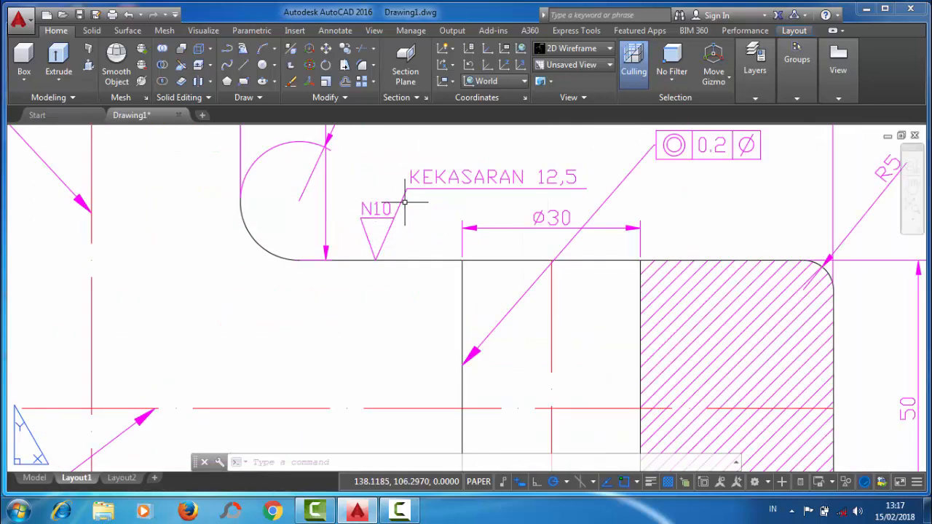
scroll(404, 203, down, 5)
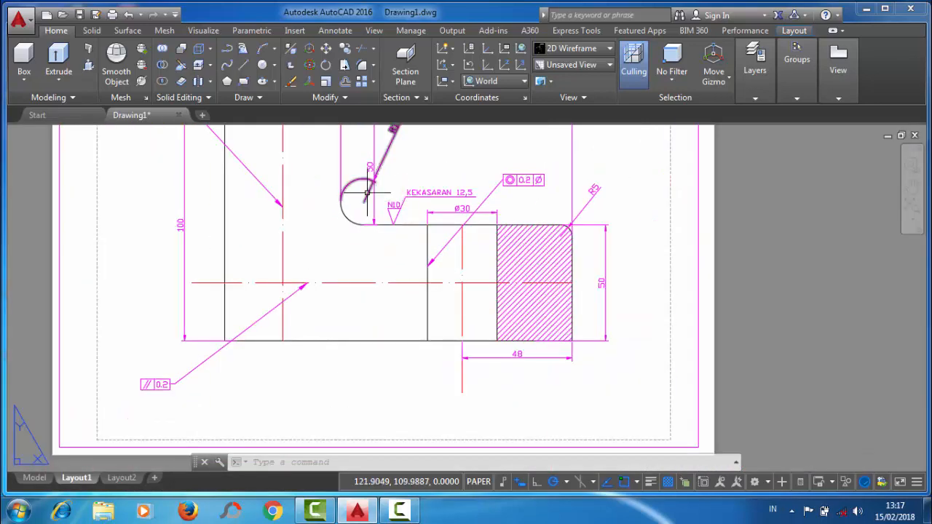
middle_drag(316, 203, 289, 156)
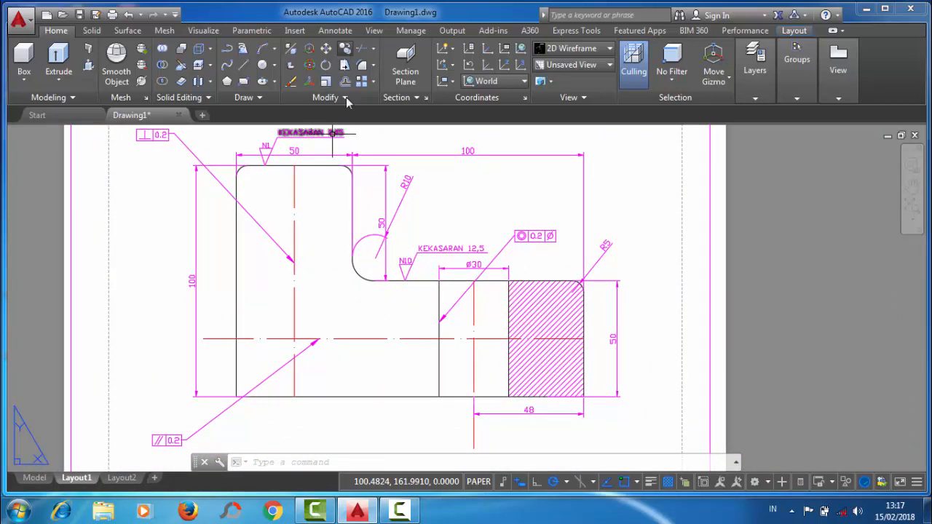
- Copy the N10 text, triangle and slanted line from the symbol's tip to the upper-left corner inside the sheet border
scroll(426, 304, up, 6)
click(421, 266)
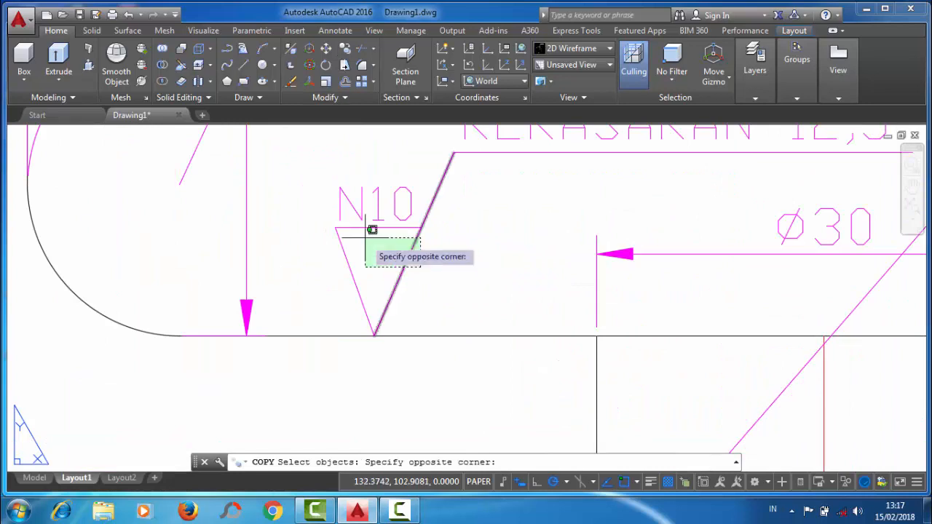
click(332, 191)
key(Return)
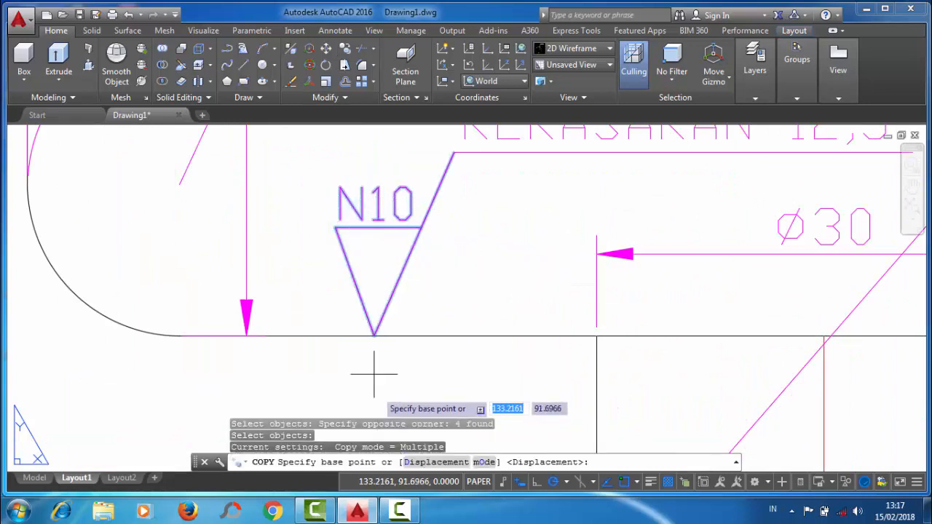
click(374, 336)
scroll(502, 340, down, 8)
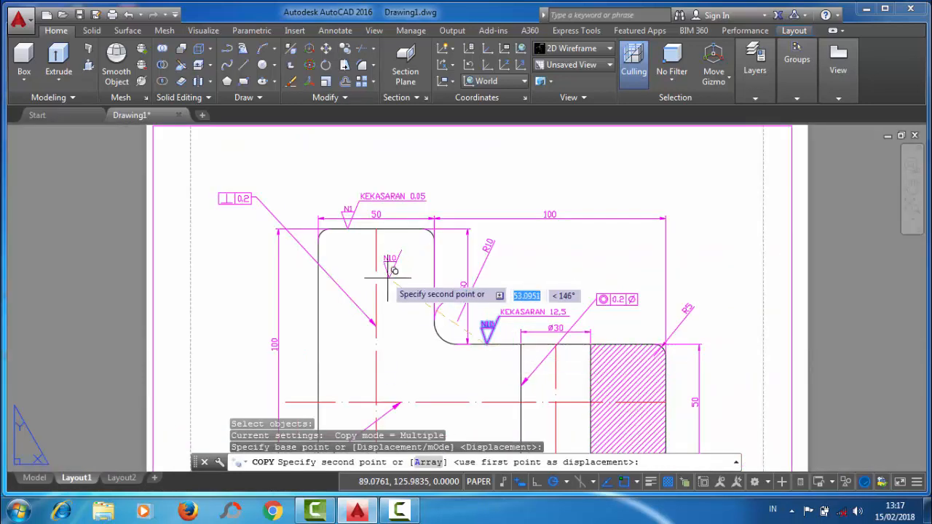
middle_drag(329, 215, 431, 331)
scroll(274, 277, up, 5)
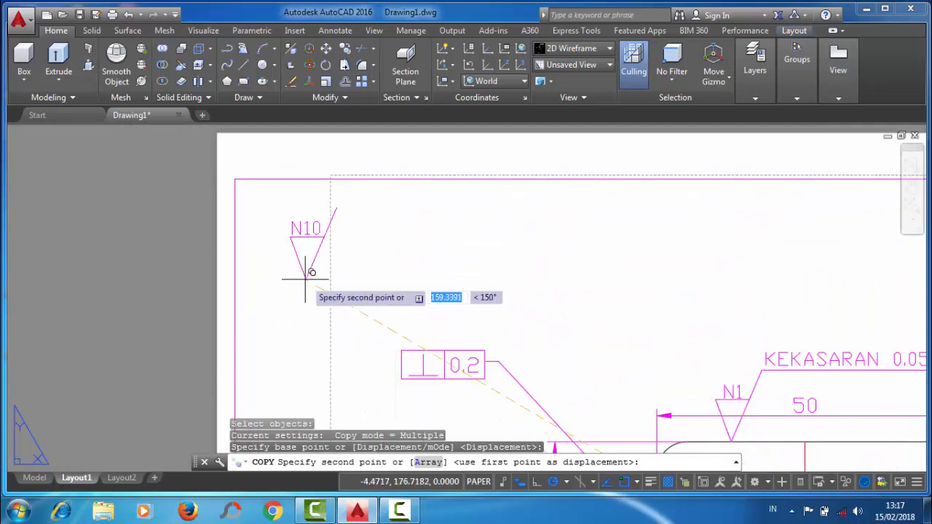
click(294, 276)
right_click(299, 280)
click(319, 287)
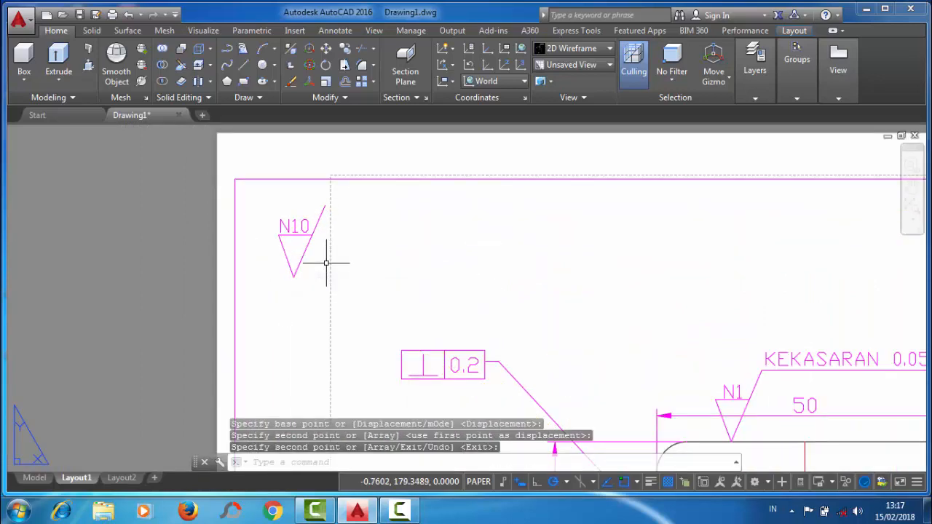
- Copy the N10 text of the upper-left corner symbol to just right of the triangle's lower half
scroll(326, 263, down, 4)
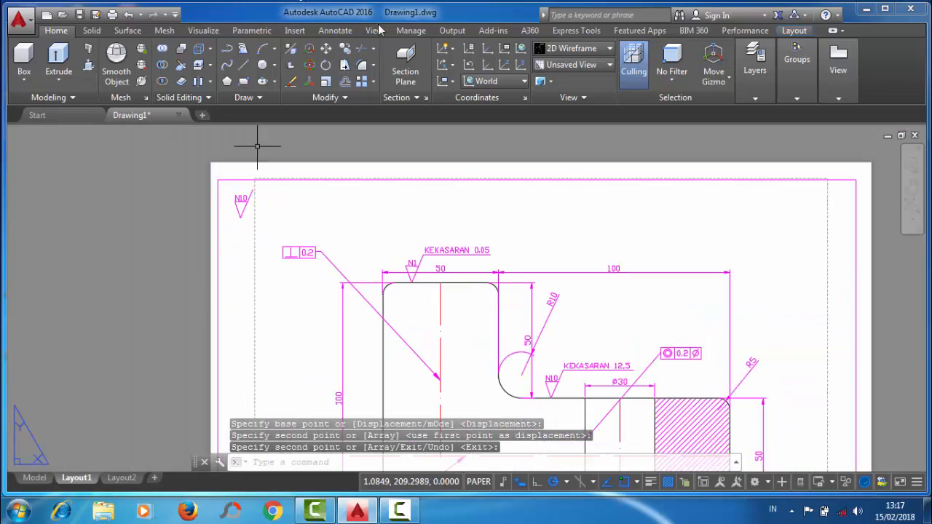
click(344, 48)
scroll(230, 205, up, 6)
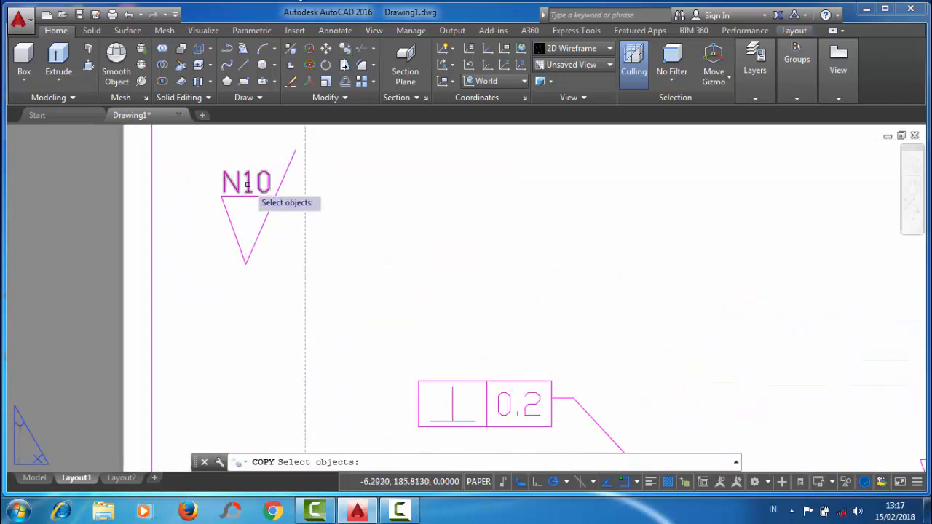
click(246, 184)
key(Return)
click(223, 197)
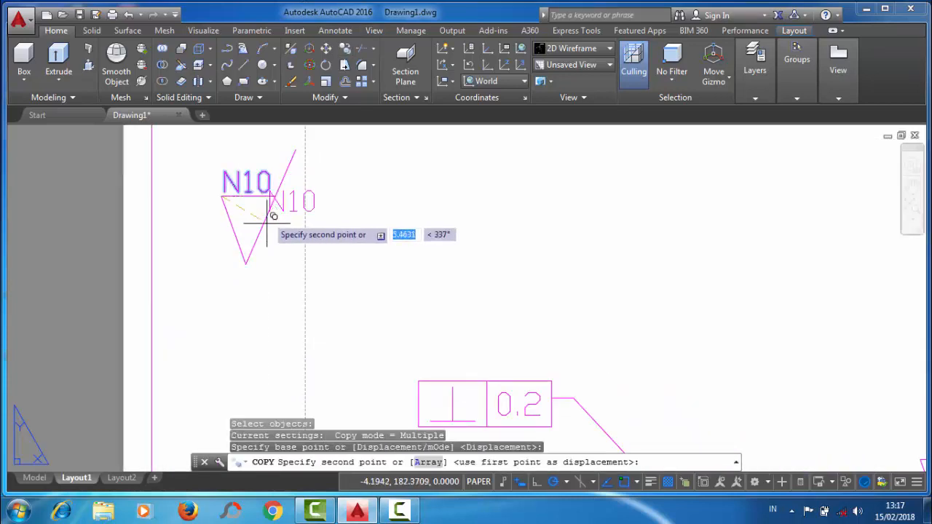
click(277, 253)
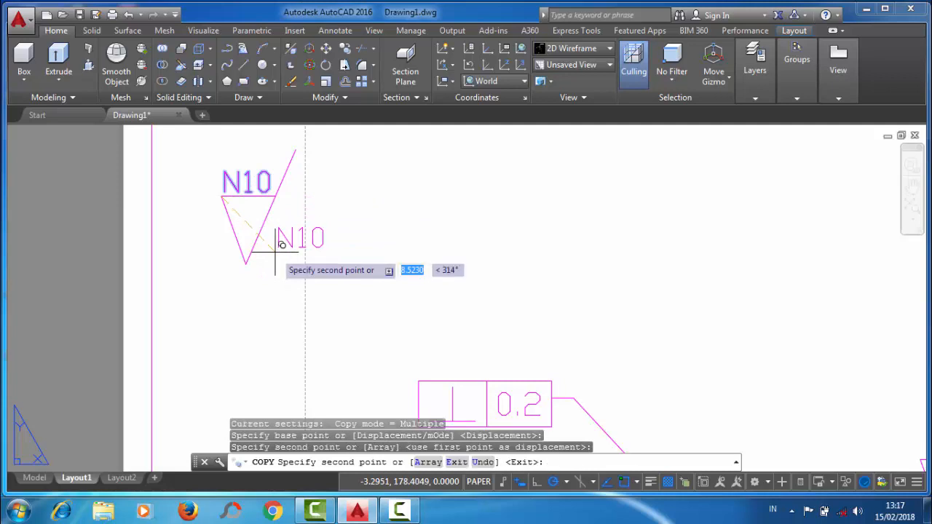
right_click(276, 254)
click(307, 262)
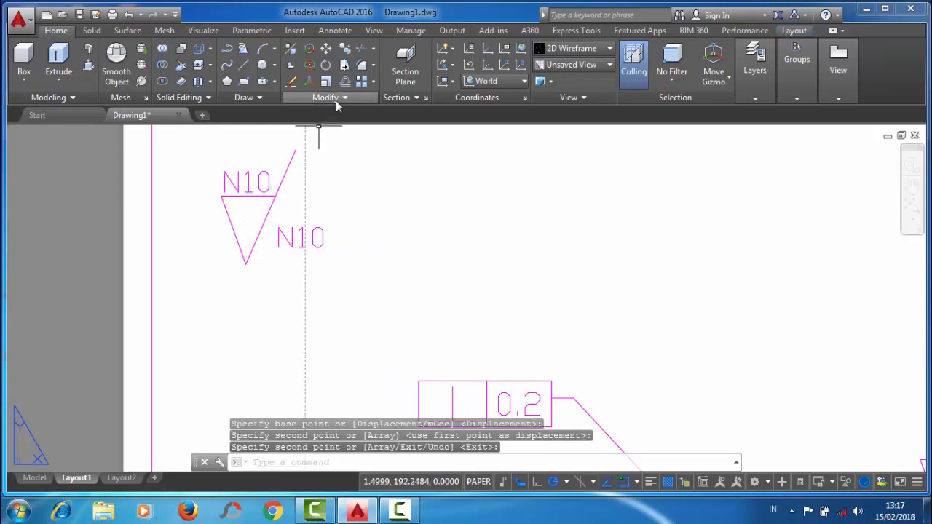
- Scale the copied N10 text up from its lower-left corner to a little under twice its size
click(325, 81)
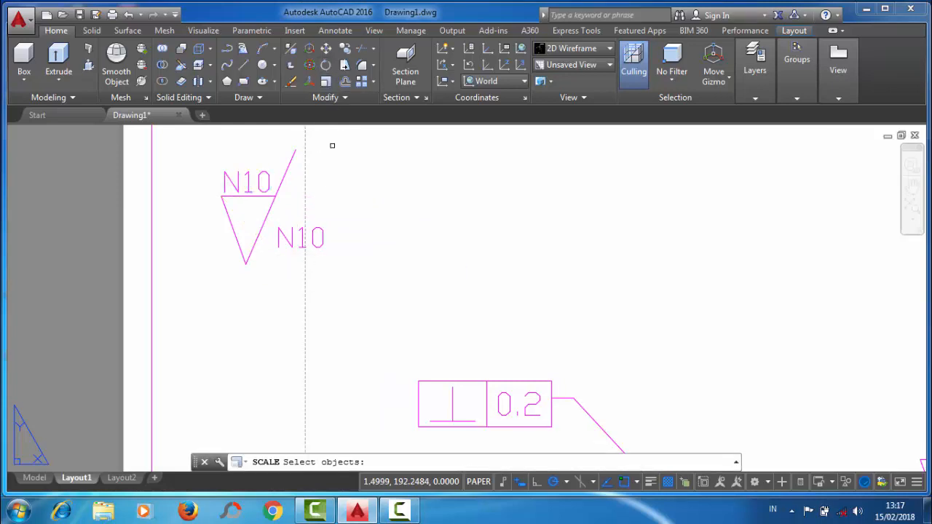
click(323, 317)
click(297, 244)
key(Return)
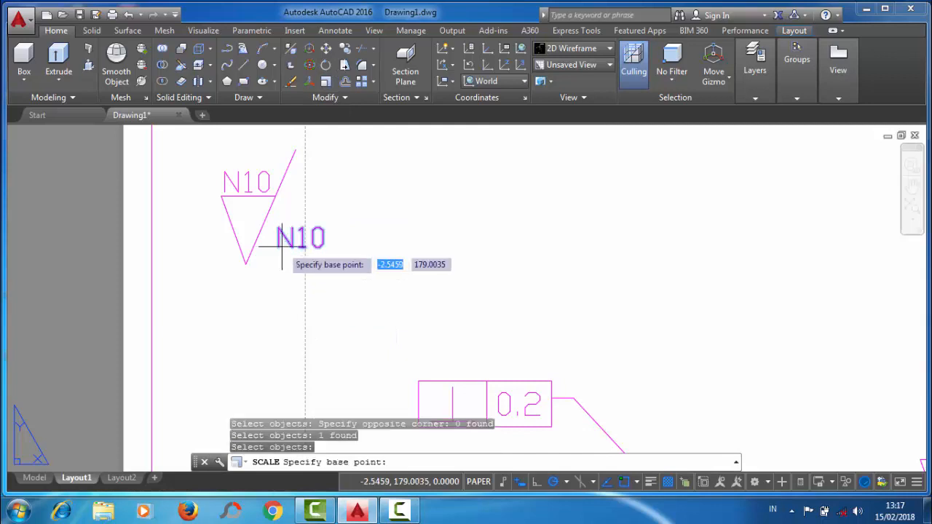
click(277, 247)
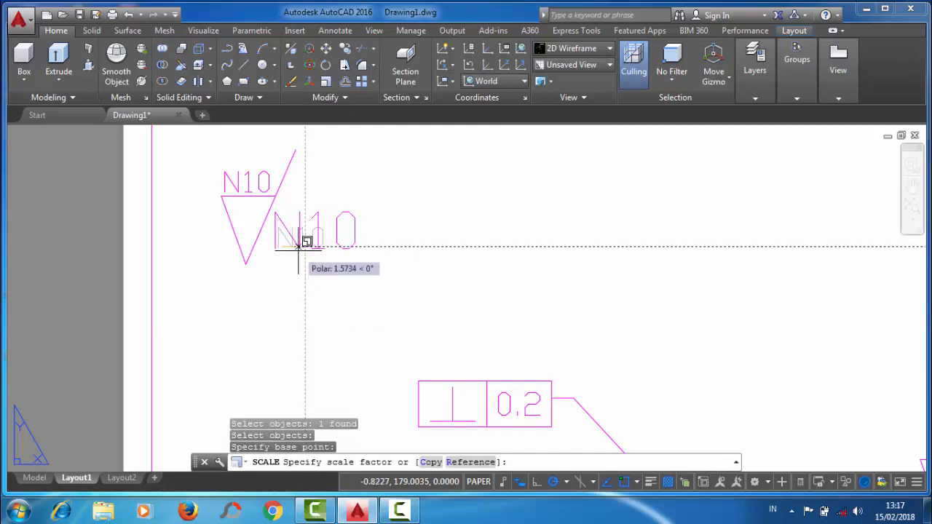
click(302, 244)
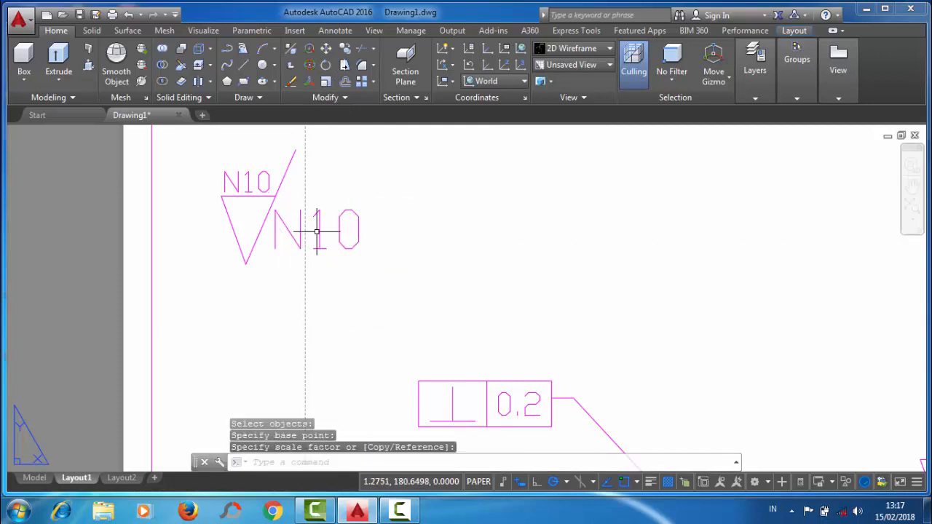
- Replace the enlarged N10 text beside the corner symbol with "Tol + 0.2"
double_click(317, 224)
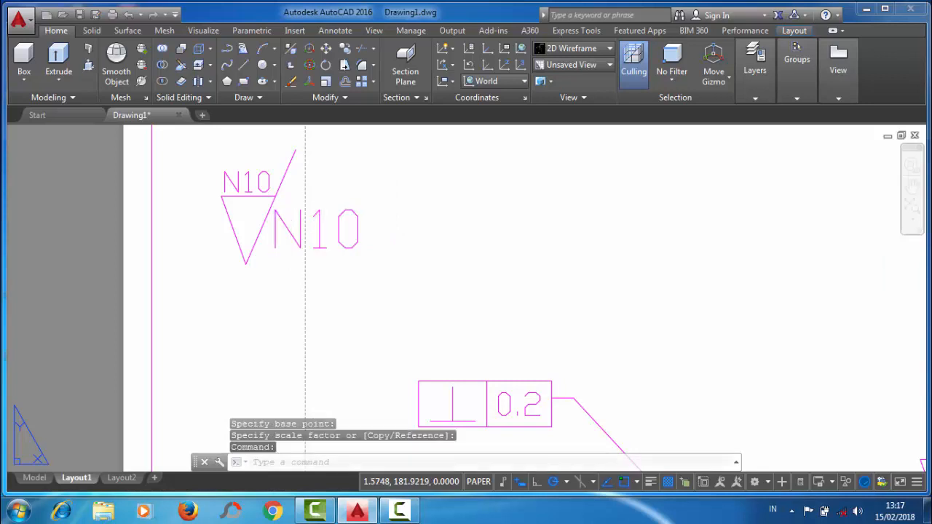
key(BackSpace)
text(T)
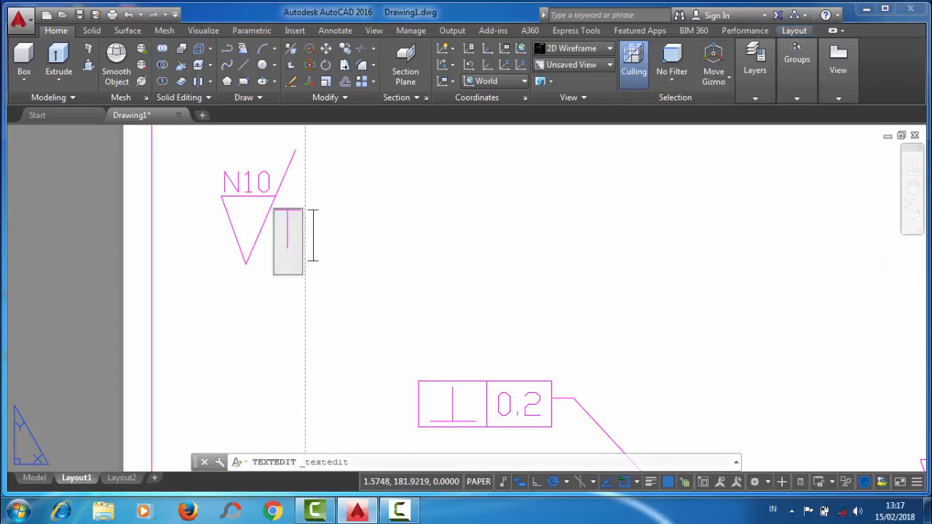
text(OL)
key(BackSpace)
key(BackSpace)
text(ol)
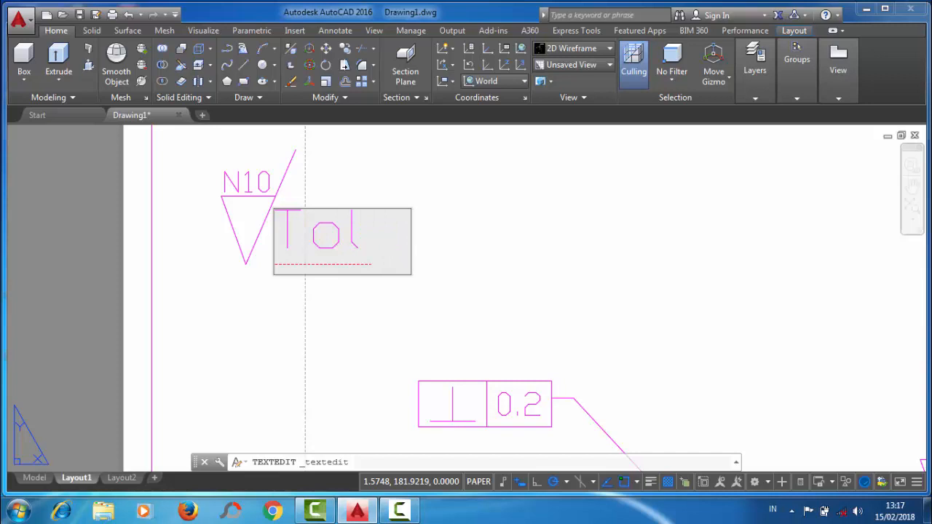
text( +)
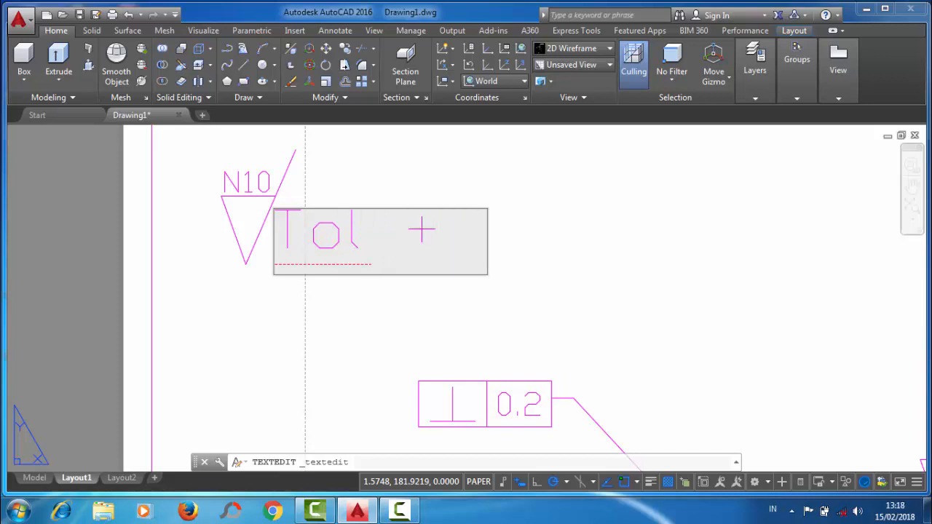
text( 0.)
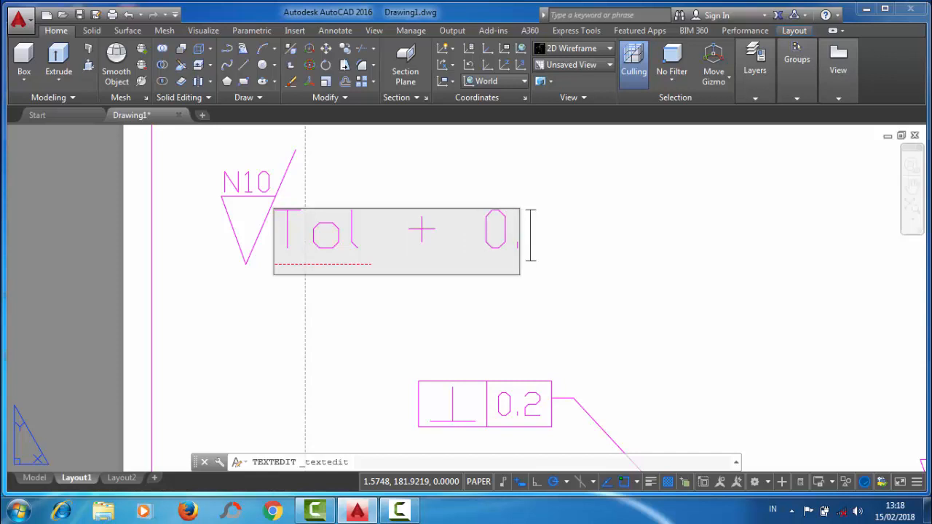
text(2)
key(Return)
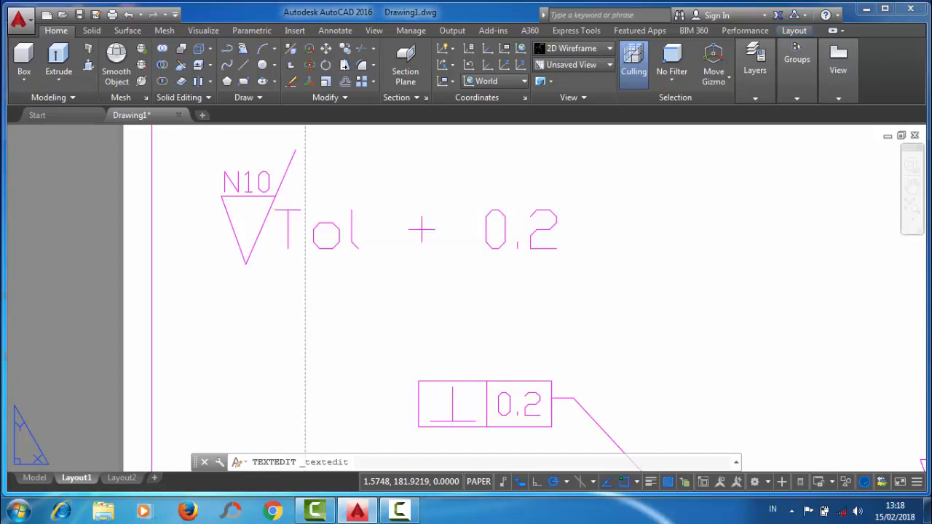
- Examine the corner roughness symbol with its "Tol + 0.2" note against the dimensions, tolerance frames and KEKASARAN notes on the sheet
scroll(336, 251, down, 4)
mouse_move(426, 249)
middle_down()
mouse_move(368, 202)
mouse_move(337, 158)
middle_up()
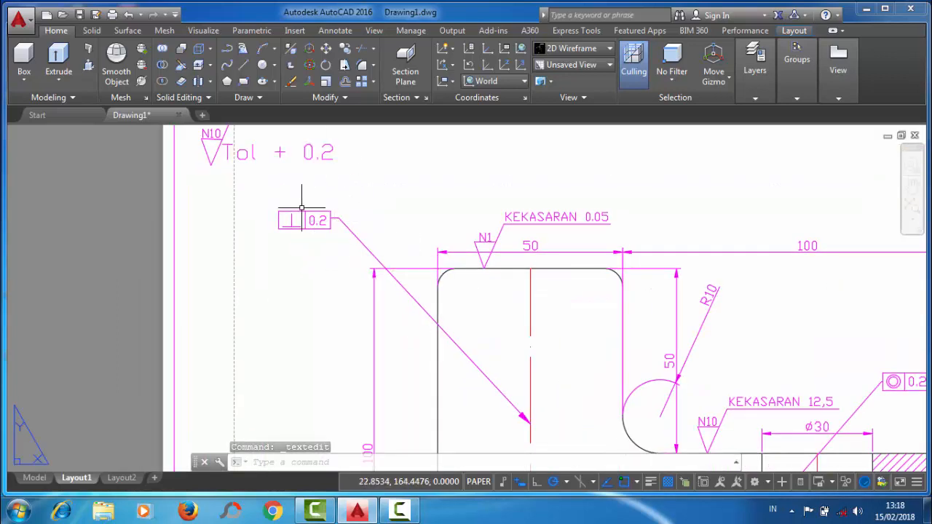
middle_drag(309, 216, 363, 301)
scroll(267, 198, up, 2)
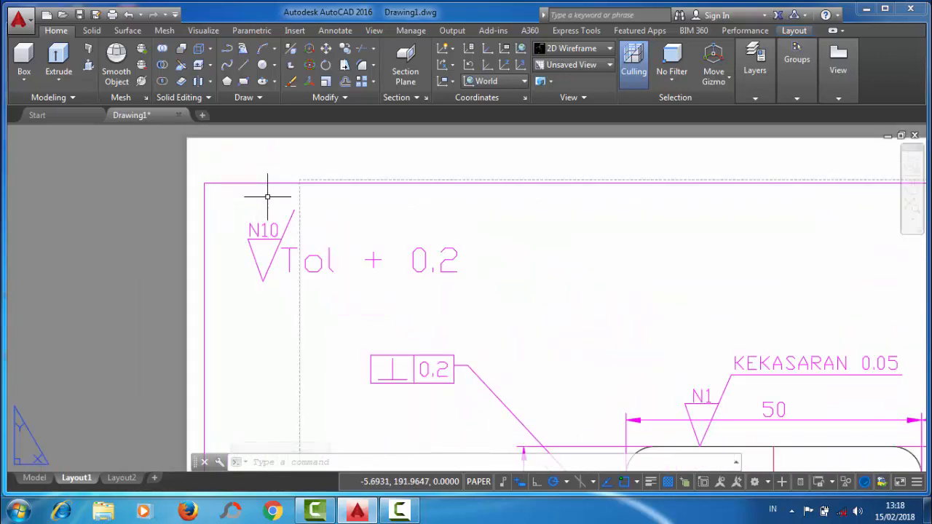
scroll(267, 198, down, 6)
scroll(466, 306, up, 2)
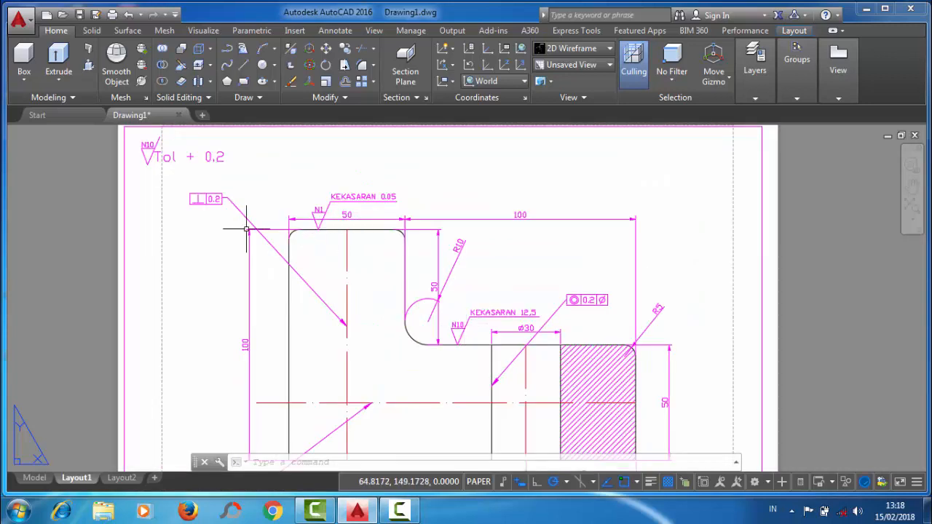
middle_drag(287, 217, 275, 165)
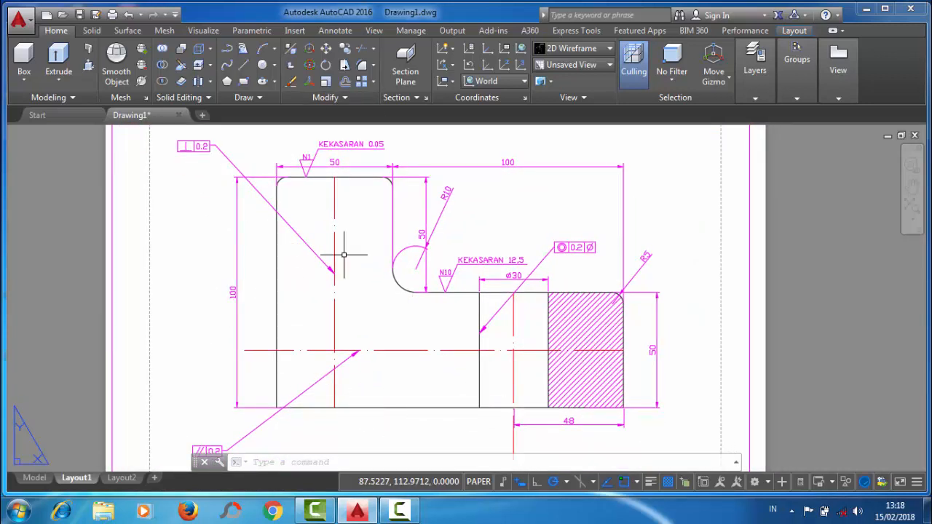
scroll(252, 199, down, 3)
scroll(248, 153, up, 8)
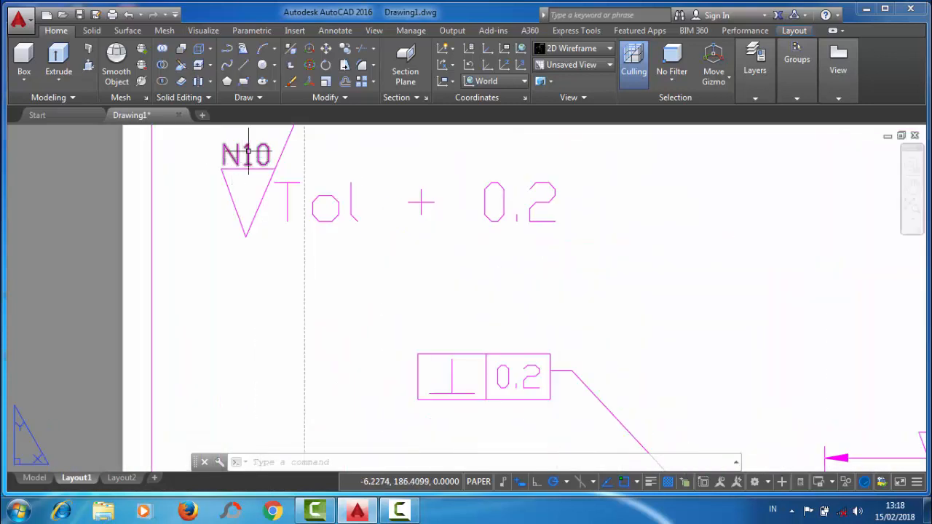
scroll(224, 141, down, 8)
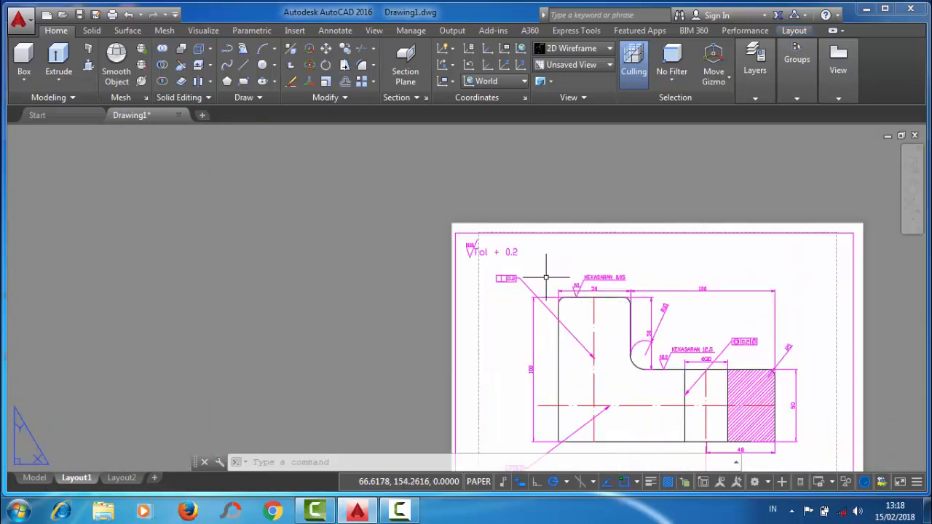
scroll(460, 195, up, 4)
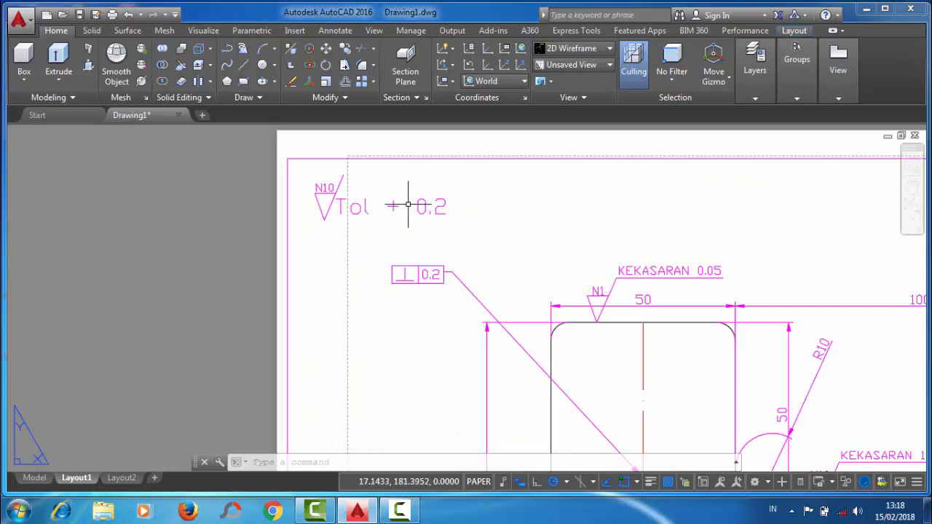
scroll(406, 204, down, 5)
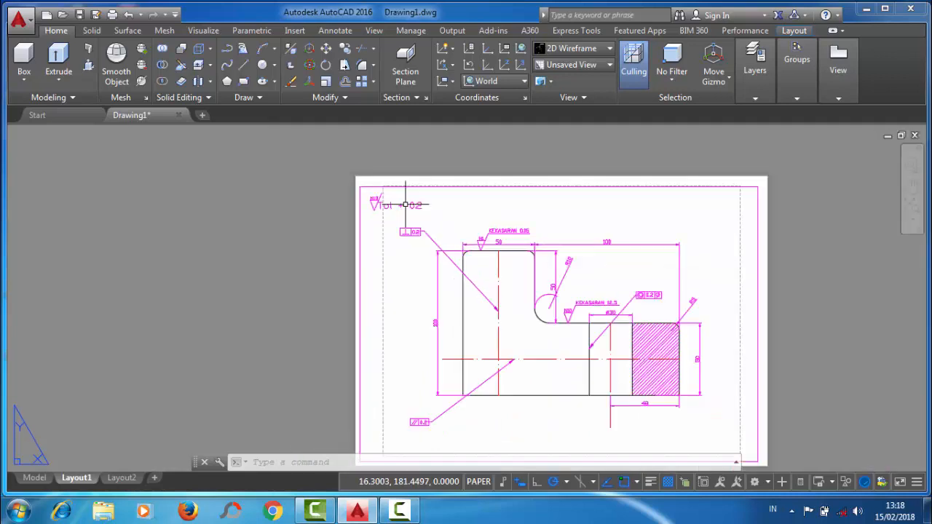
scroll(484, 262, up, 2)
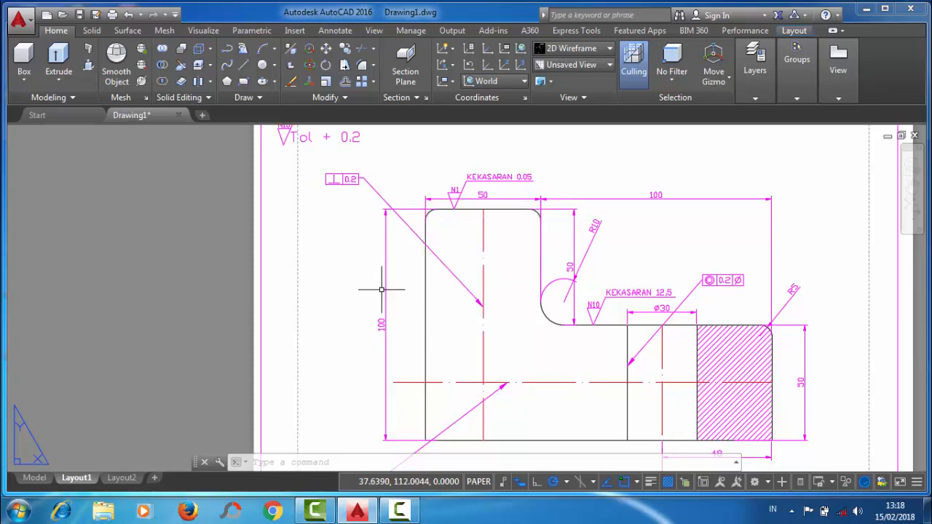
middle_drag(365, 236, 411, 346)
scroll(394, 265, up, 3)
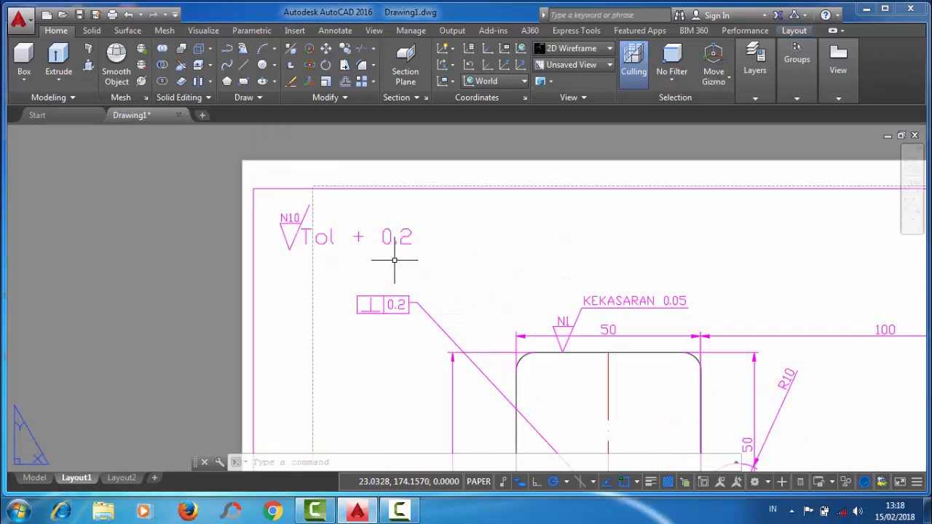
scroll(395, 266, down, 2)
scroll(365, 248, up, 2)
scroll(366, 248, down, 2)
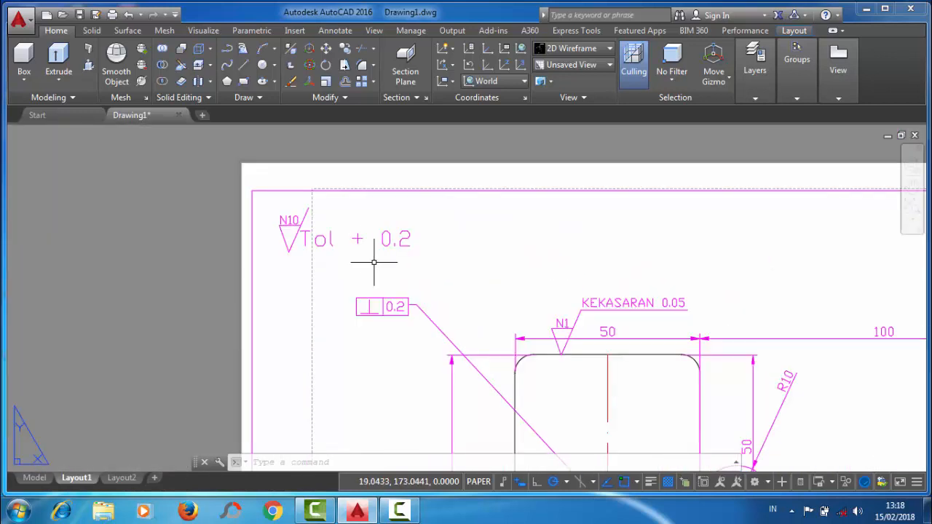
middle_drag(388, 256, 336, 190)
scroll(344, 183, up, 2)
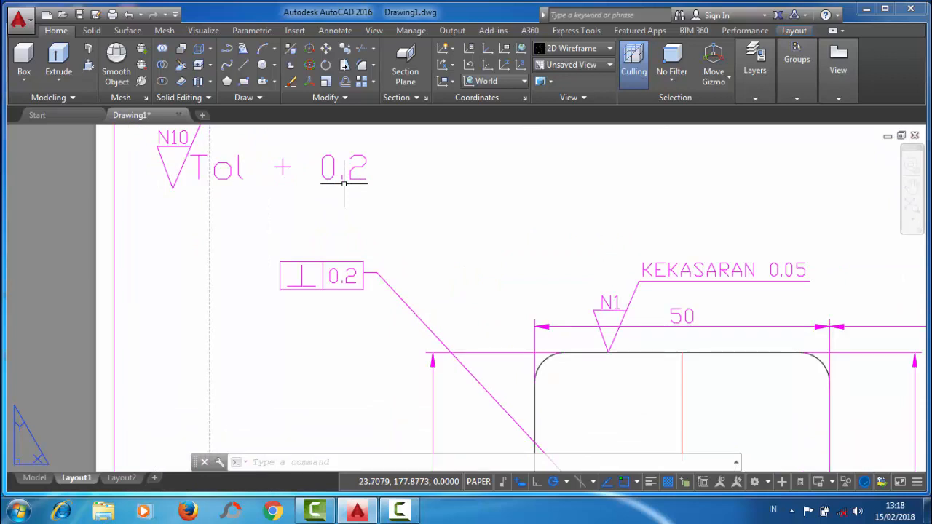
scroll(344, 183, down, 5)
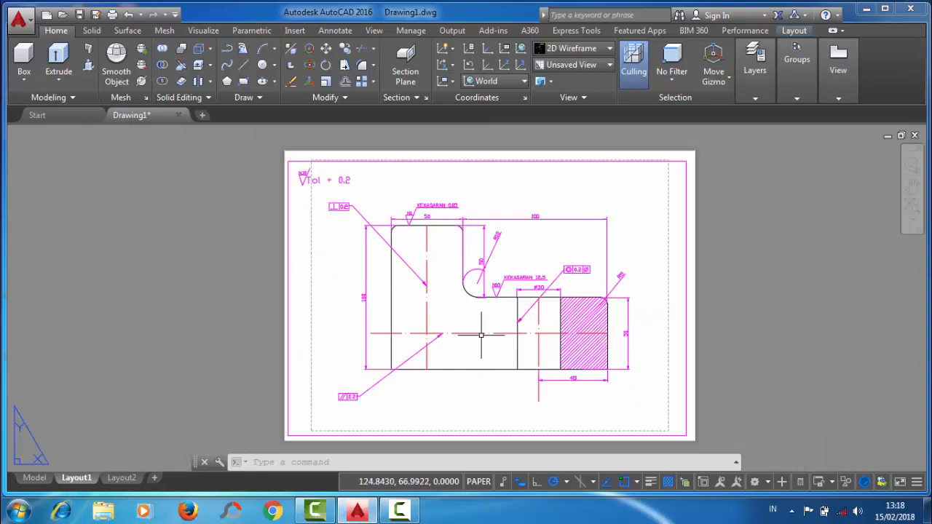
scroll(323, 243, up, 2)
scroll(306, 218, down, 2)
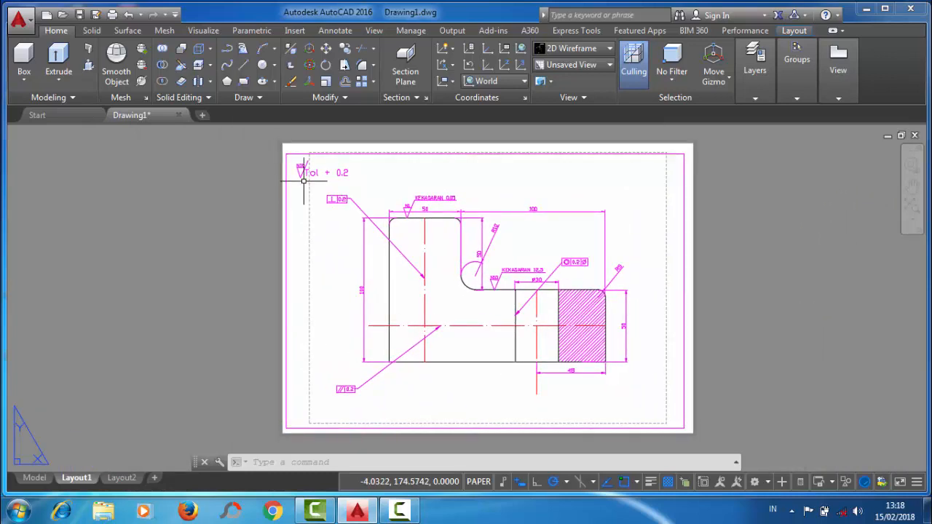
- Copy the corner symbol's N10 text to the left of the triangle's lower tip, inside the sheet border
scroll(303, 180, up, 4)
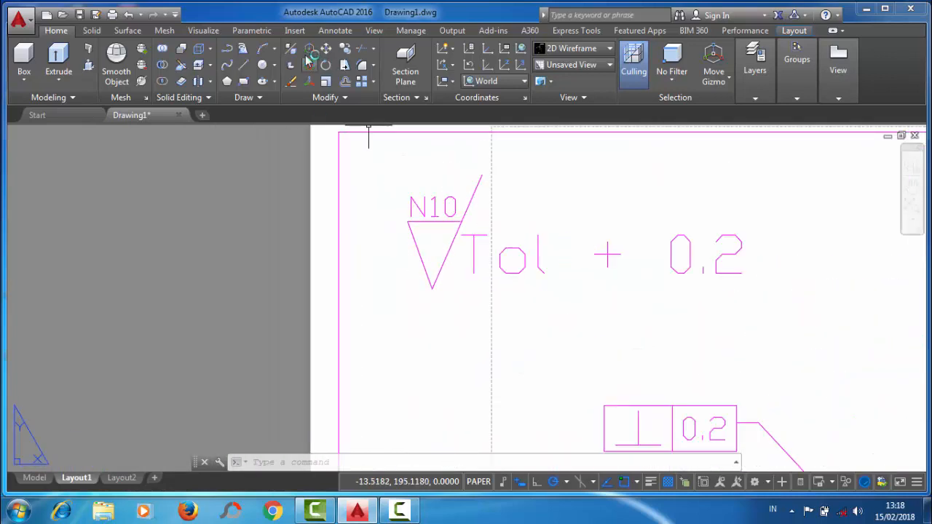
click(346, 48)
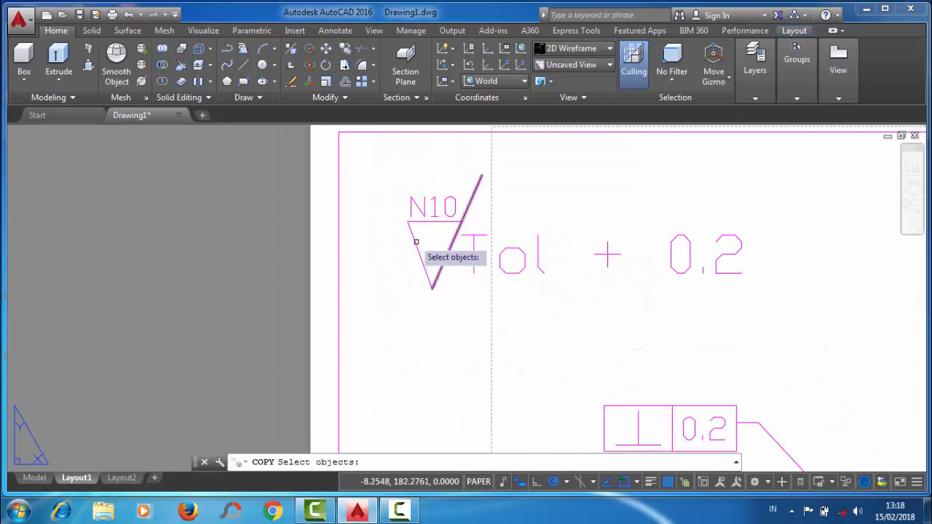
click(417, 201)
key(Return)
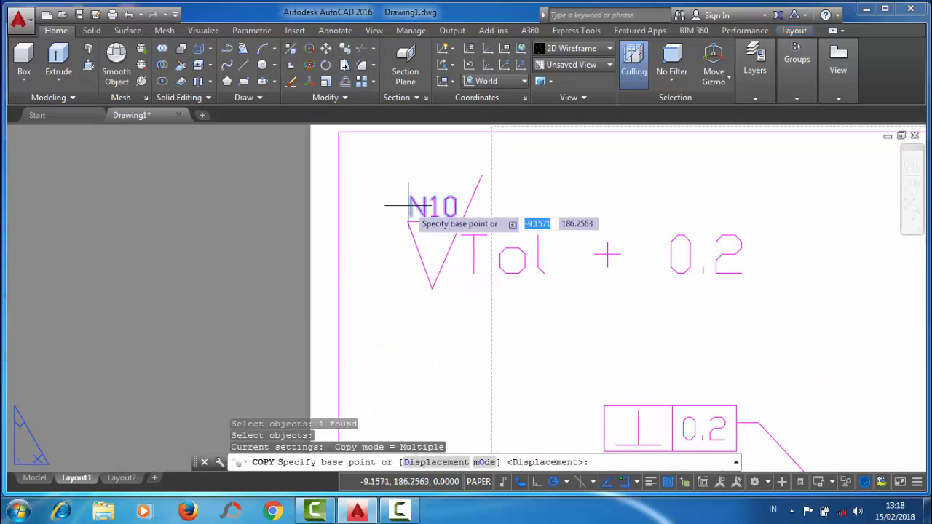
click(407, 222)
scroll(397, 269, up, 4)
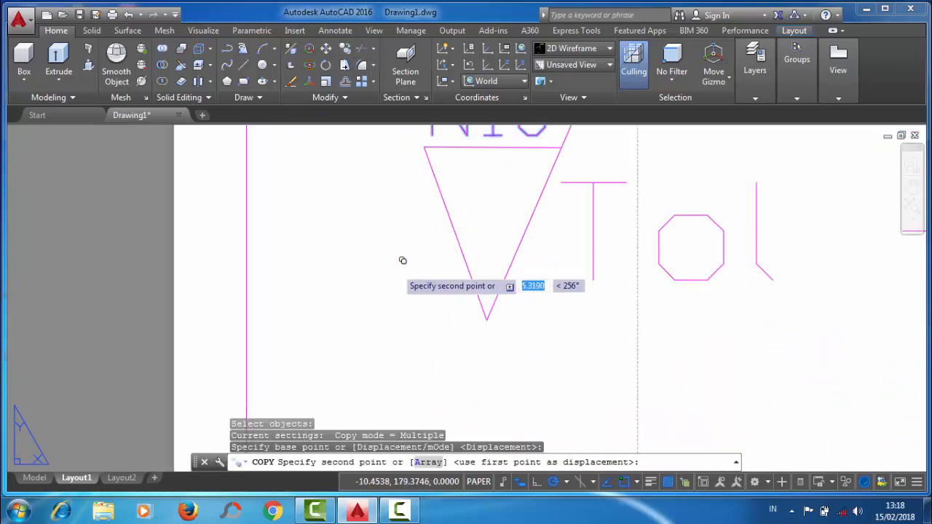
click(323, 292)
right_click(326, 295)
click(377, 107)
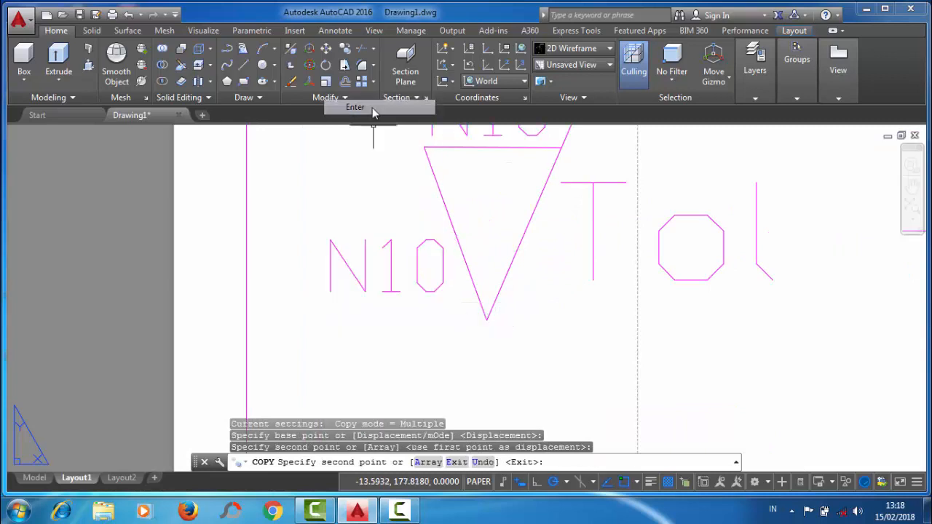
- Replace the copied N10 text beside the corner triangle's lower tip with "1,"
click(347, 262)
double_click(347, 262)
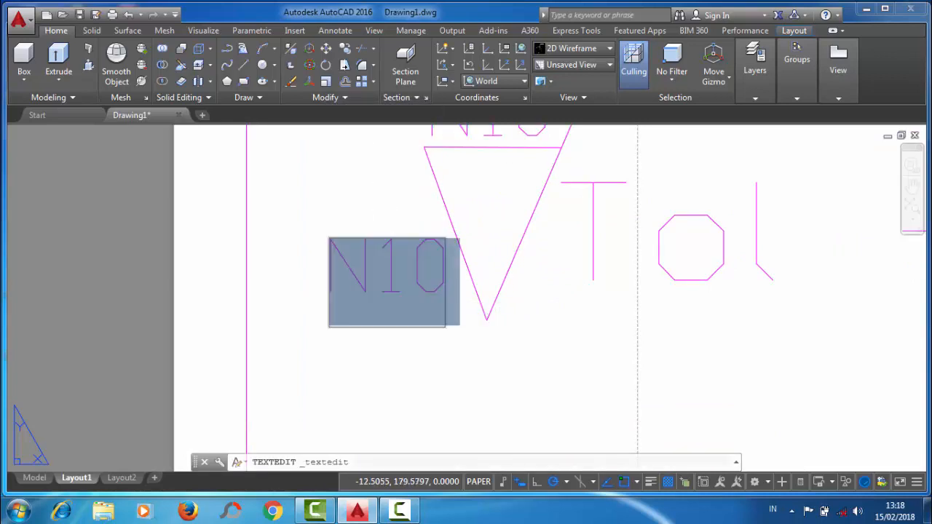
text(1)
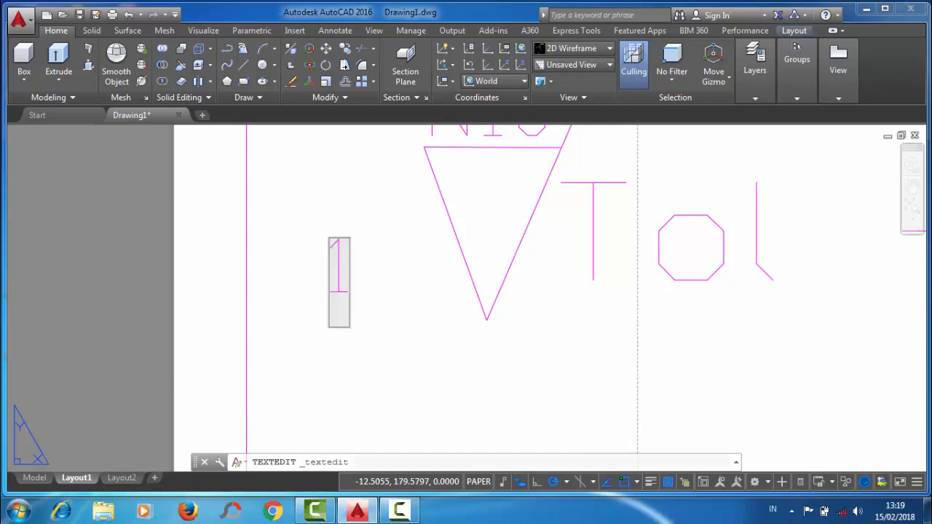
key(Return)
click(339, 256)
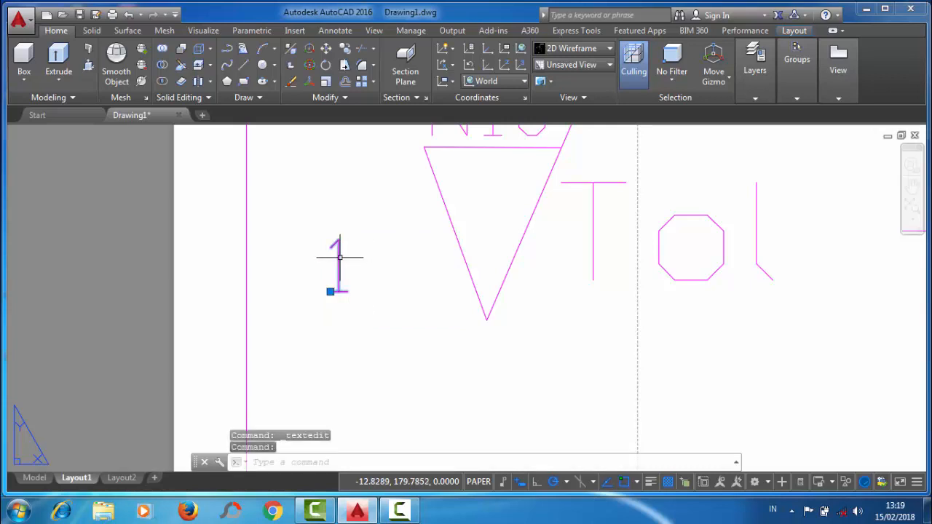
double_click(339, 257)
click(344, 273)
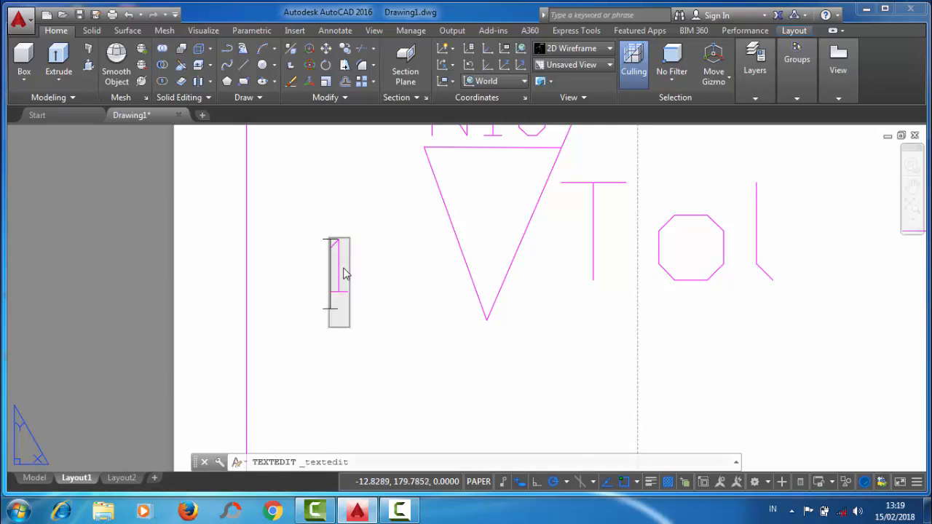
text(,)
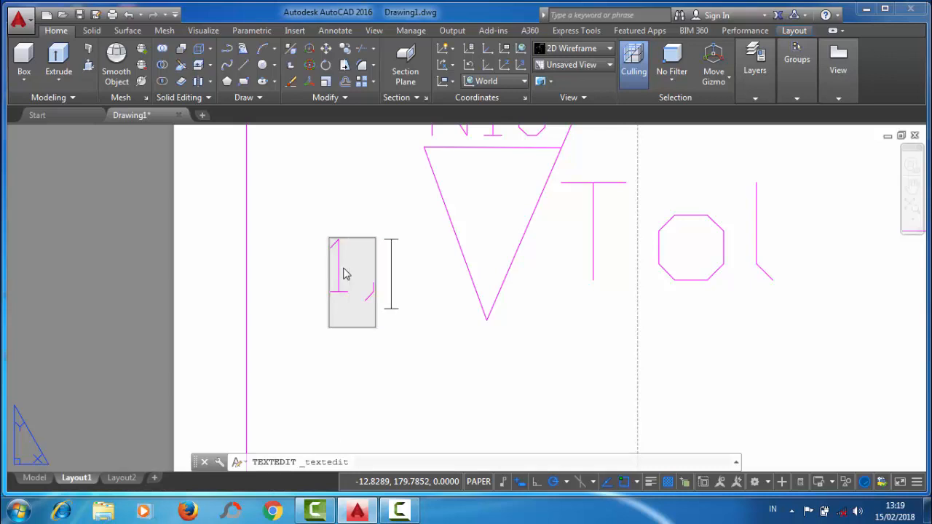
key(Return)
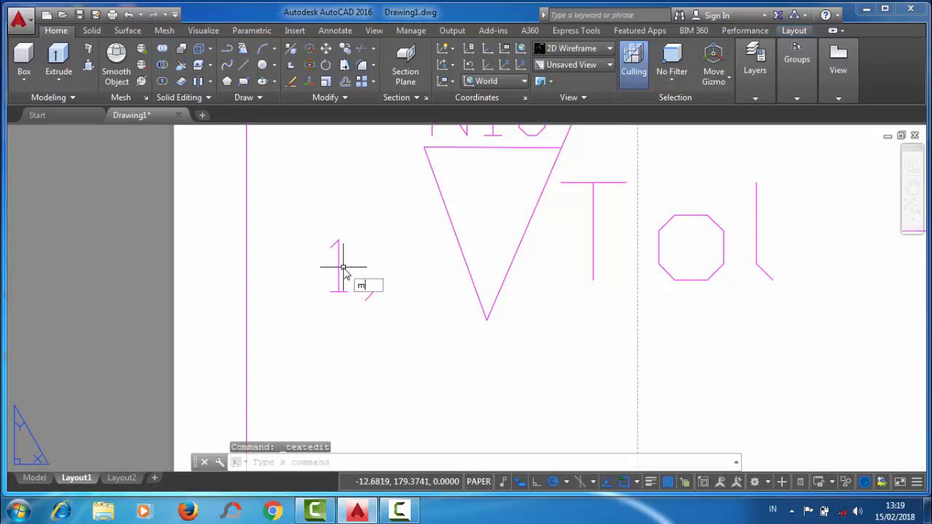
- Move the "1," text slightly right and down so it sits closer to the corner triangle's lower tip
text(m)
key(Return)
click(371, 302)
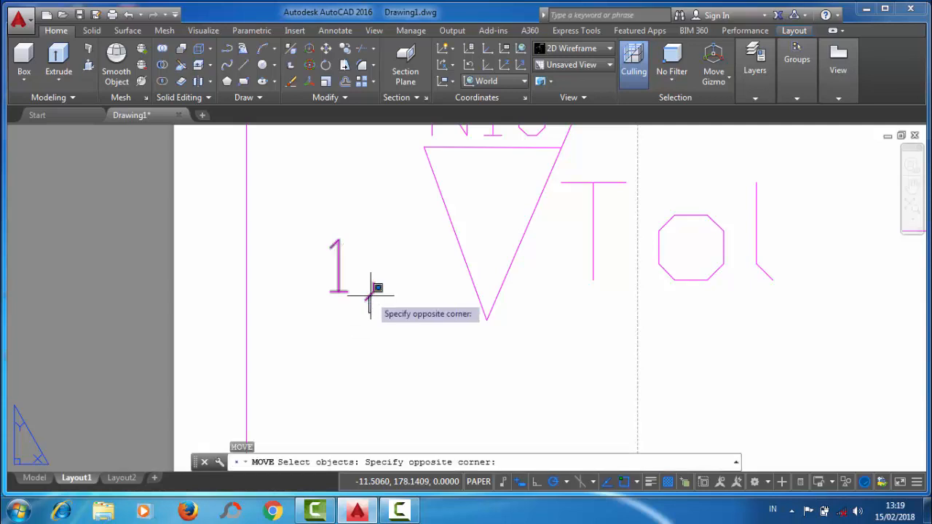
click(333, 260)
key(Return)
click(333, 285)
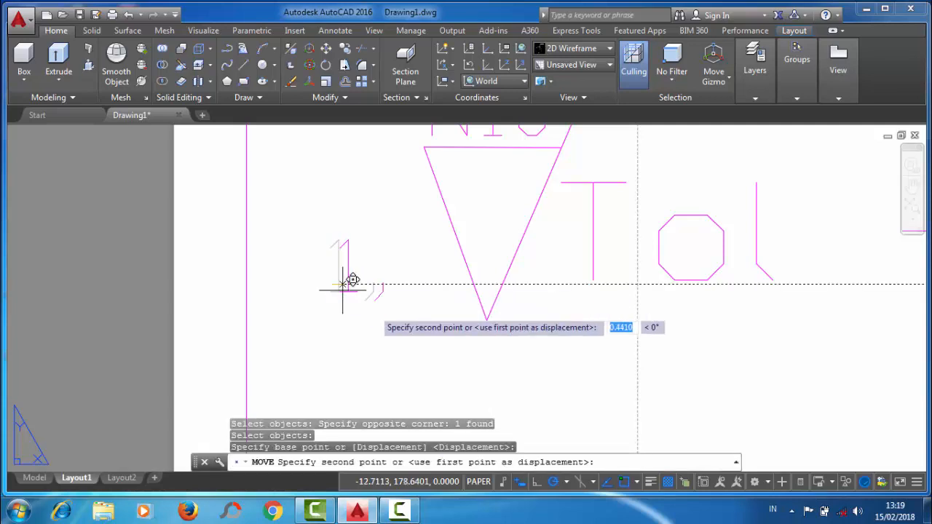
click(368, 298)
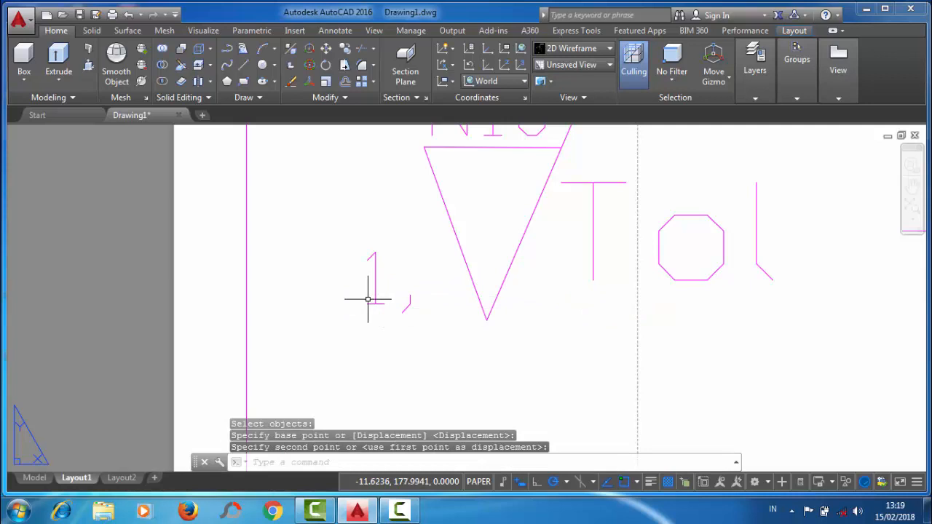
- Scale the "1," text beside the corner triangle from a base point at the foot of its digit
click(325, 81)
click(384, 332)
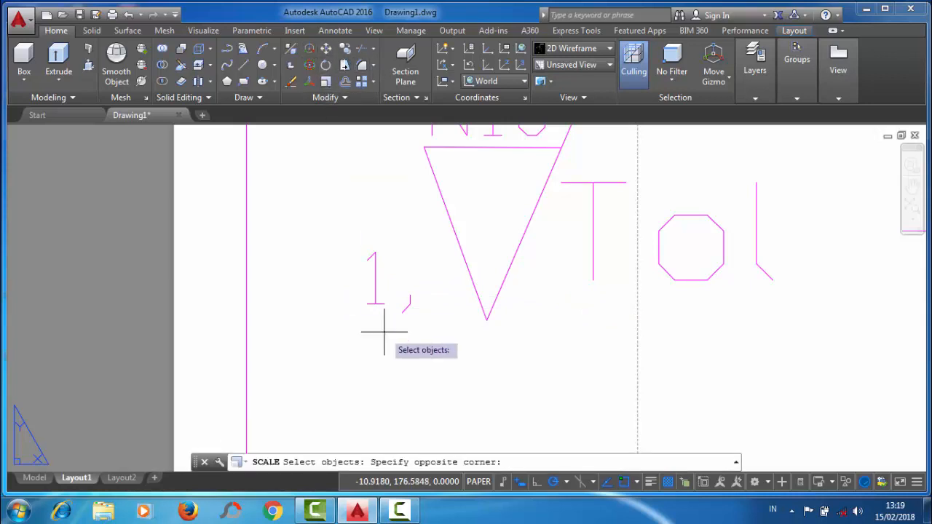
click(357, 293)
key(Return)
click(370, 304)
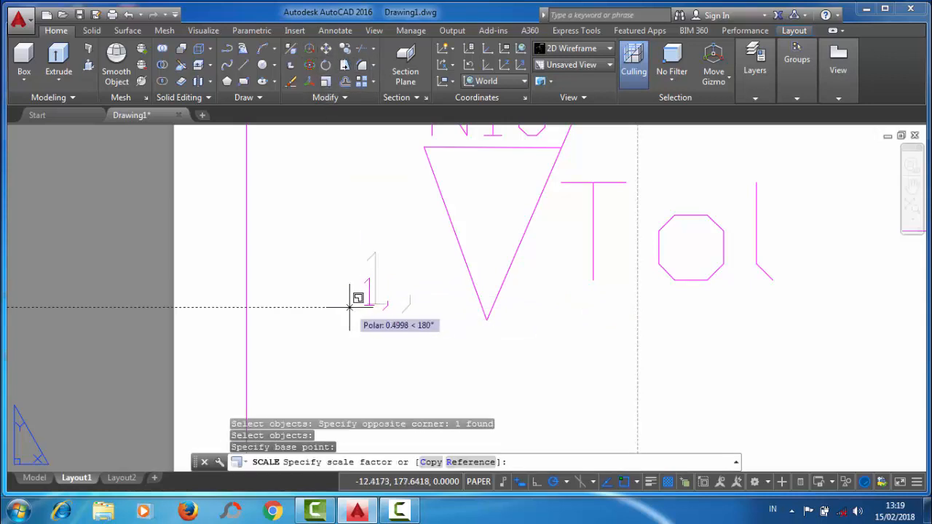
click(327, 297)
- Assign the whole corner roughness symbol, including its "1,", N10 and "Tol + 0.2" texts, to Layer1
scroll(466, 289, down, 3)
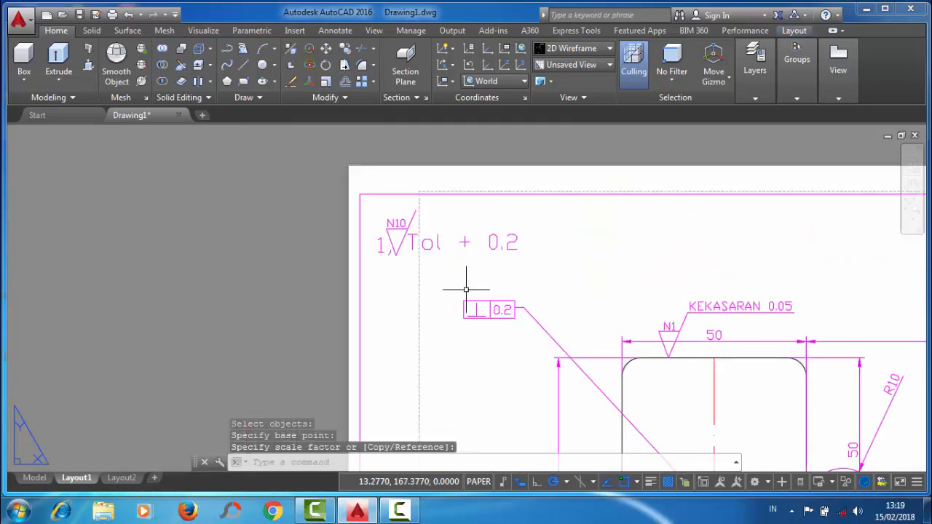
middle_drag(402, 270, 333, 248)
scroll(333, 248, up, 4)
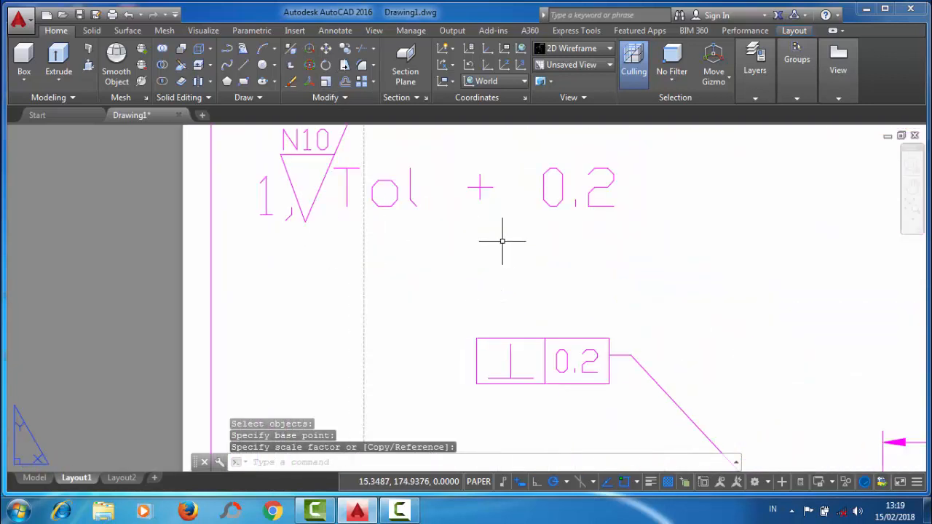
scroll(484, 260, down, 2)
scroll(516, 254, up, 1)
click(573, 258)
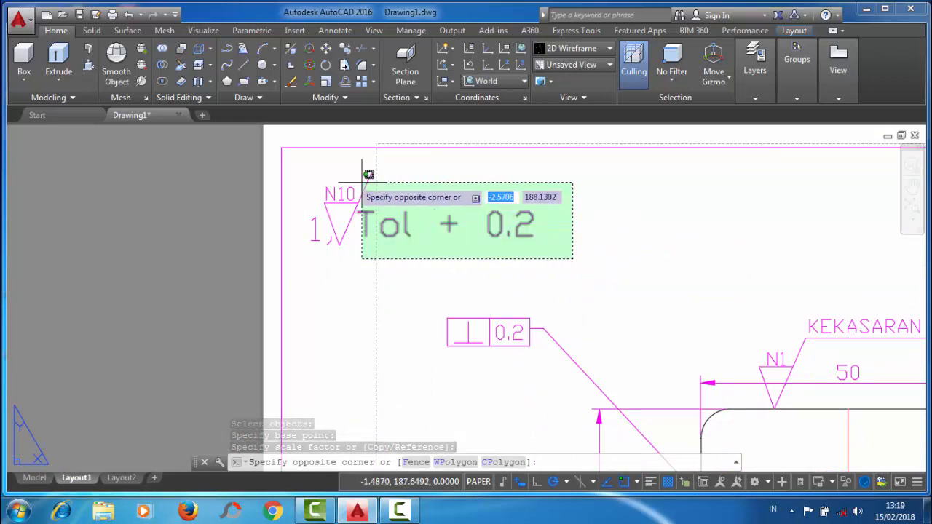
click(311, 166)
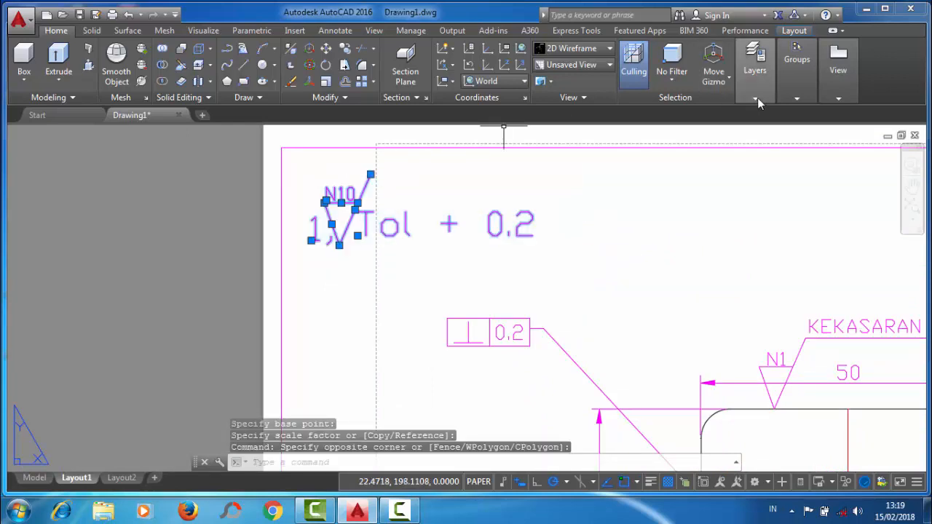
mouse_move(764, 97)
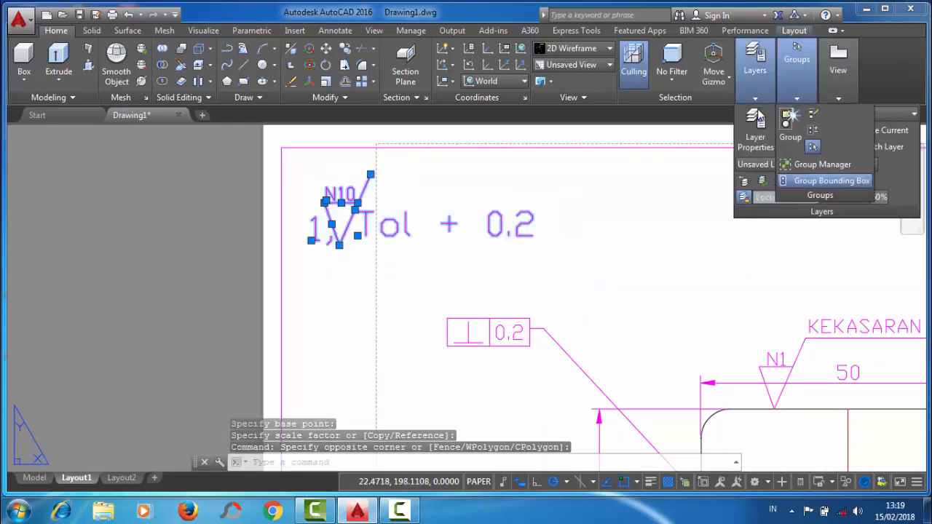
click(901, 117)
click(863, 162)
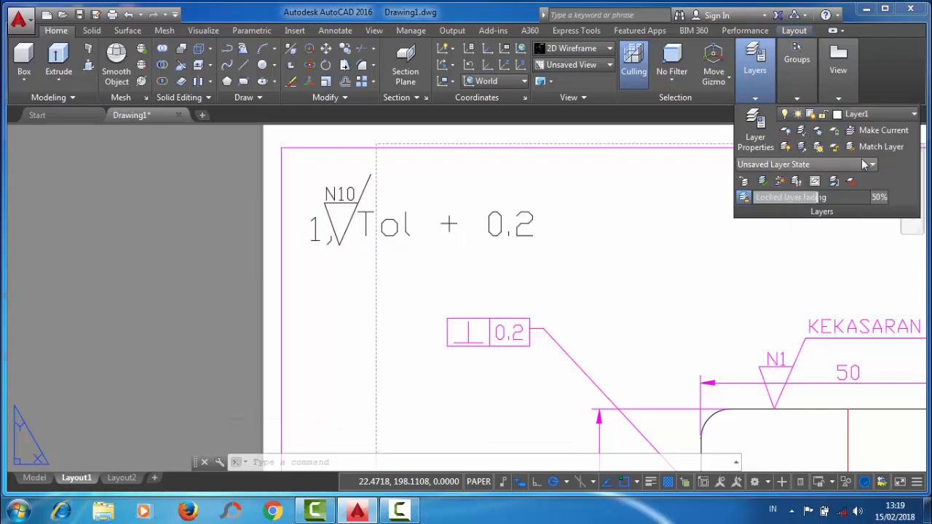
click(243, 66)
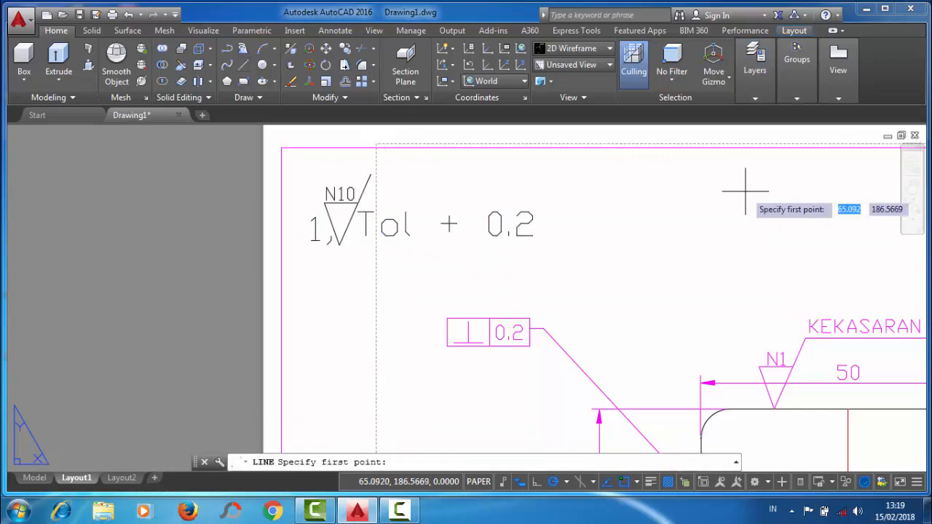
click(696, 191)
right_click(688, 194)
click(719, 202)
- Examine the corner roughness symbol and its "Tol + 0.2" note against the part view and sheet border
scroll(691, 208, down, 3)
scroll(416, 141, down, 2)
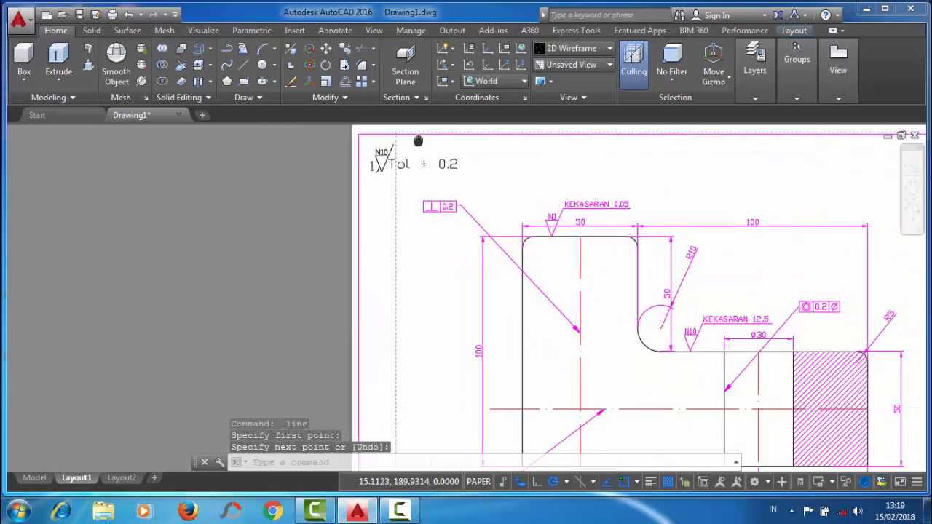
scroll(332, 183, down, 2)
scroll(306, 176, up, 3)
scroll(306, 177, up, 2)
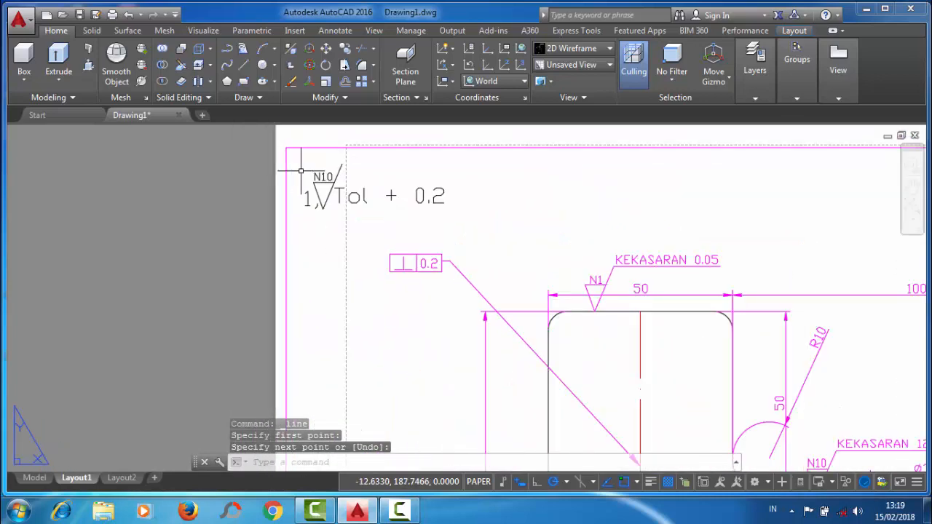
scroll(473, 218, down, 2)
middle_drag(477, 244, 302, 147)
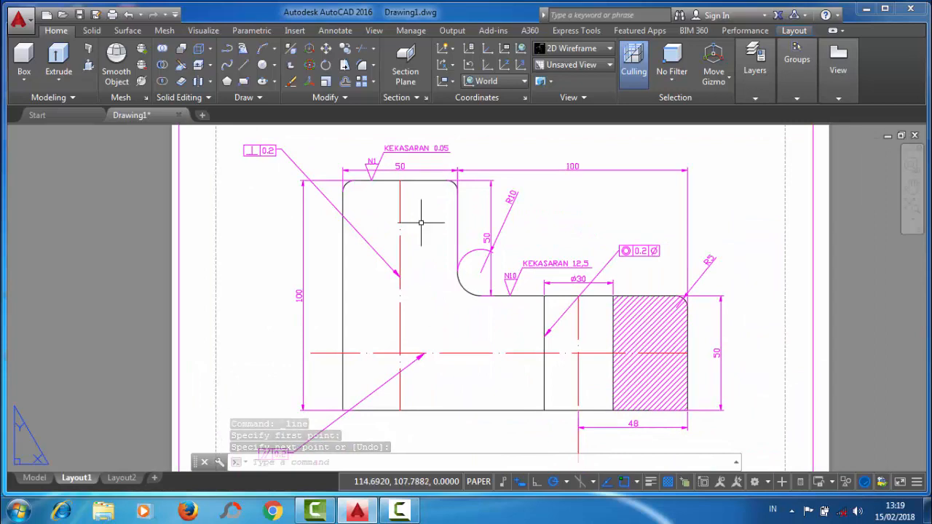
middle_drag(373, 211, 460, 359)
scroll(313, 282, up, 2)
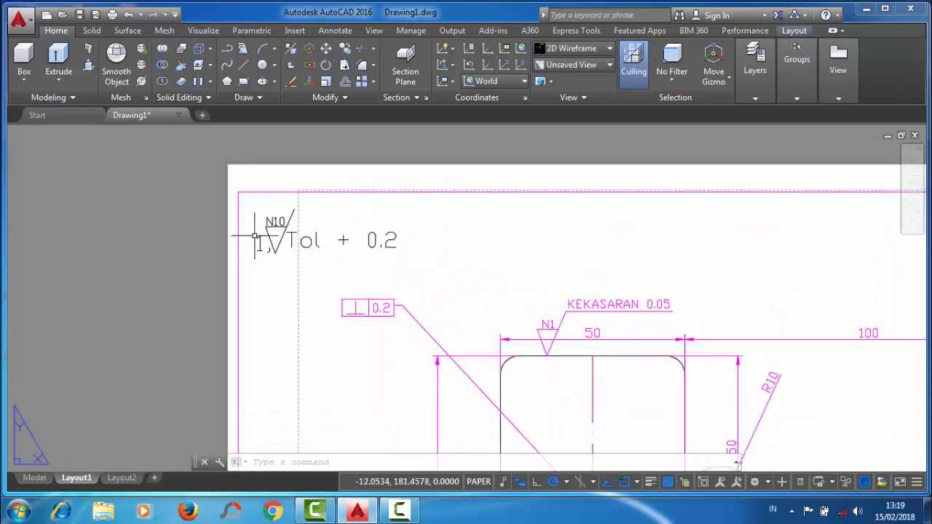
scroll(264, 216, down, 2)
scroll(499, 147, up, 2)
- Compare the N10 and N1 roughness symbols and KEKASARAN notes on the part's edges with the general corner symbol
scroll(501, 253, up, 2)
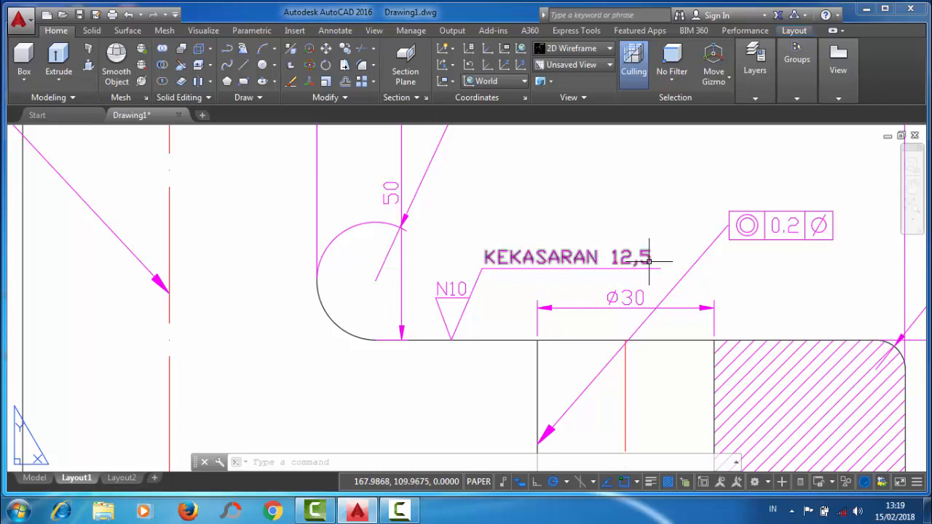
scroll(454, 312, up, 2)
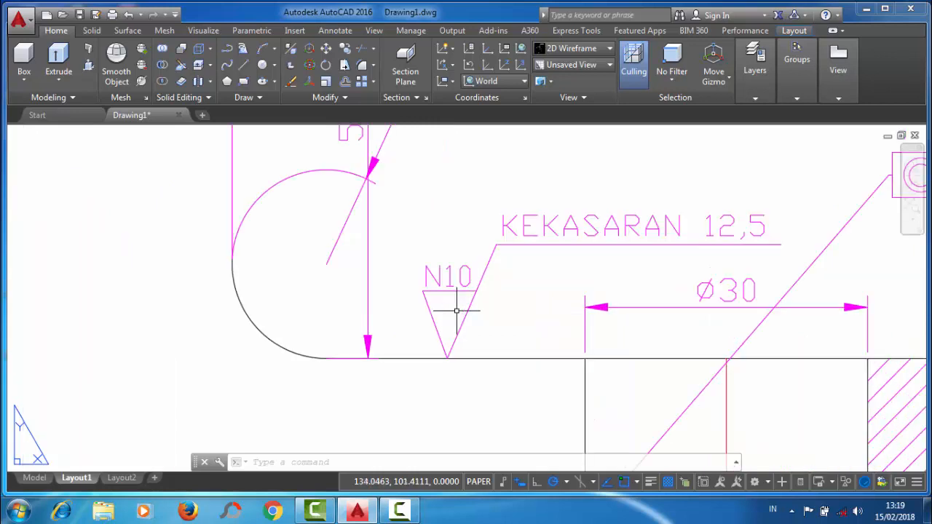
scroll(456, 310, up, 2)
scroll(456, 311, down, 5)
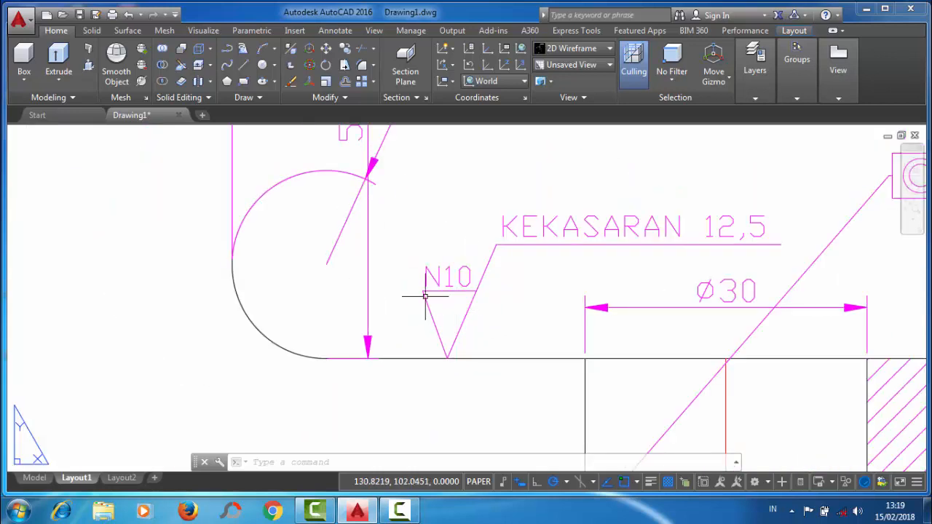
scroll(469, 265, down, 4)
scroll(335, 204, up, 2)
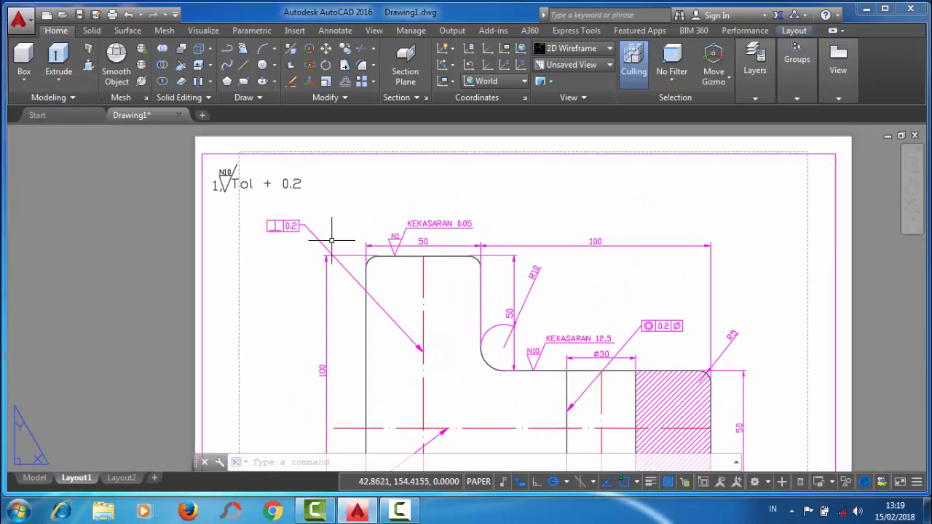
scroll(390, 233, up, 4)
scroll(397, 230, down, 9)
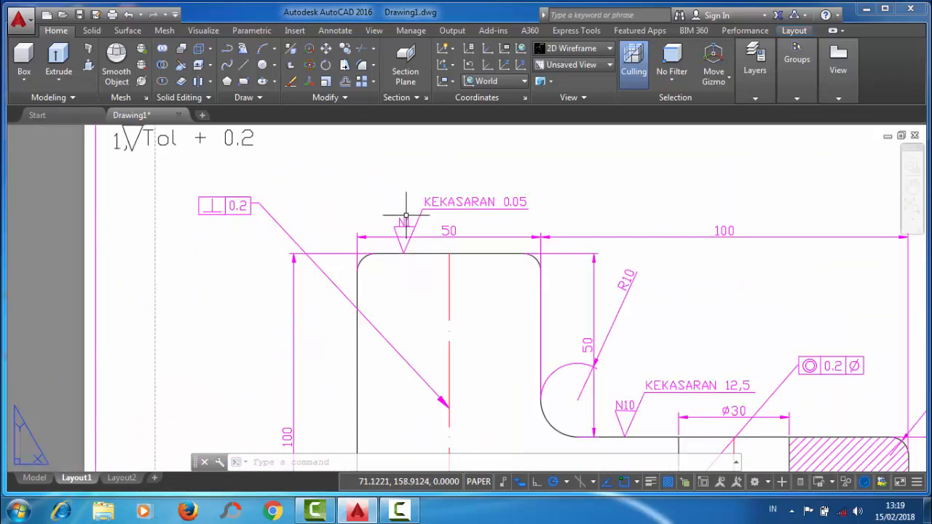
scroll(339, 204, up, 3)
scroll(502, 263, up, 5)
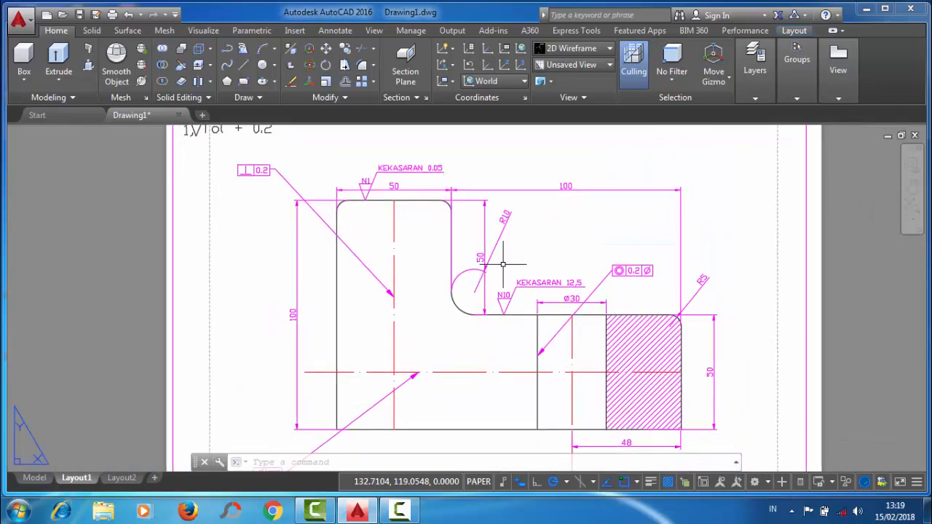
scroll(307, 162, down, 7)
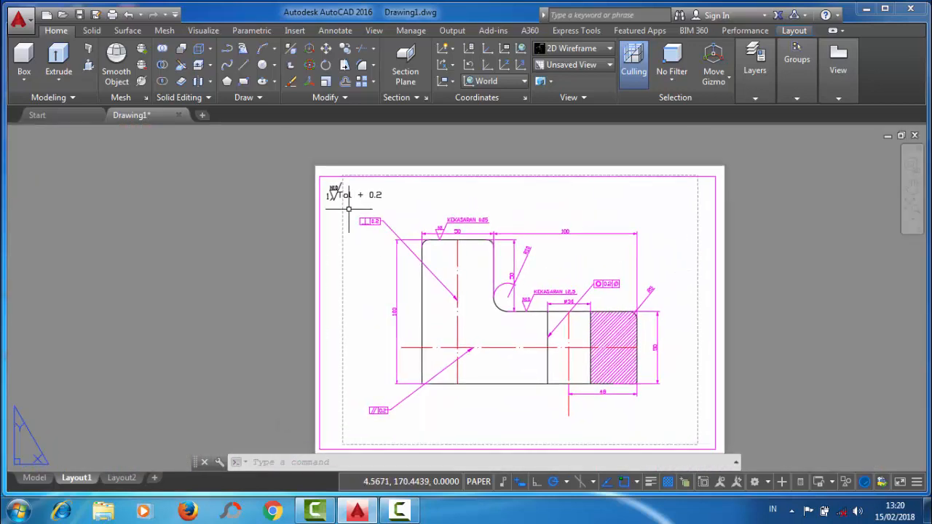
scroll(314, 175, up, 2)
scroll(313, 193, up, 2)
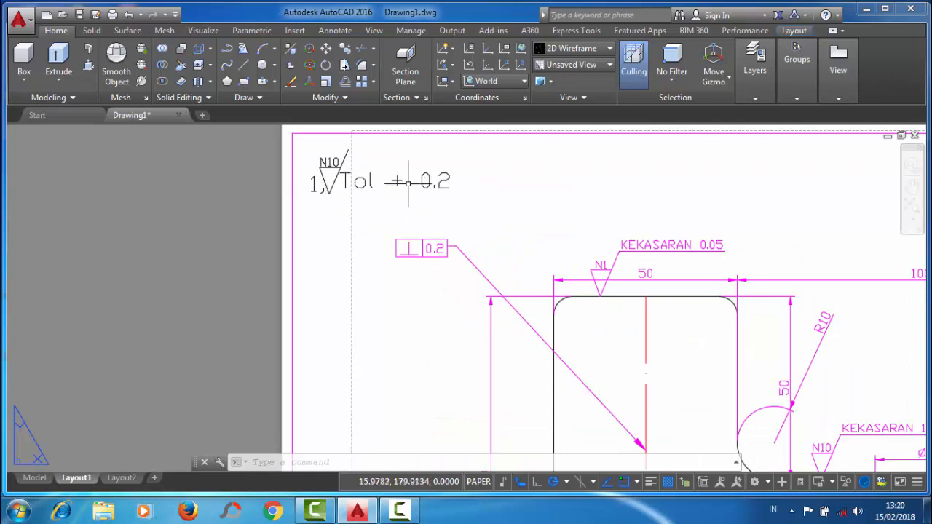
scroll(414, 179, down, 4)
scroll(546, 262, up, 4)
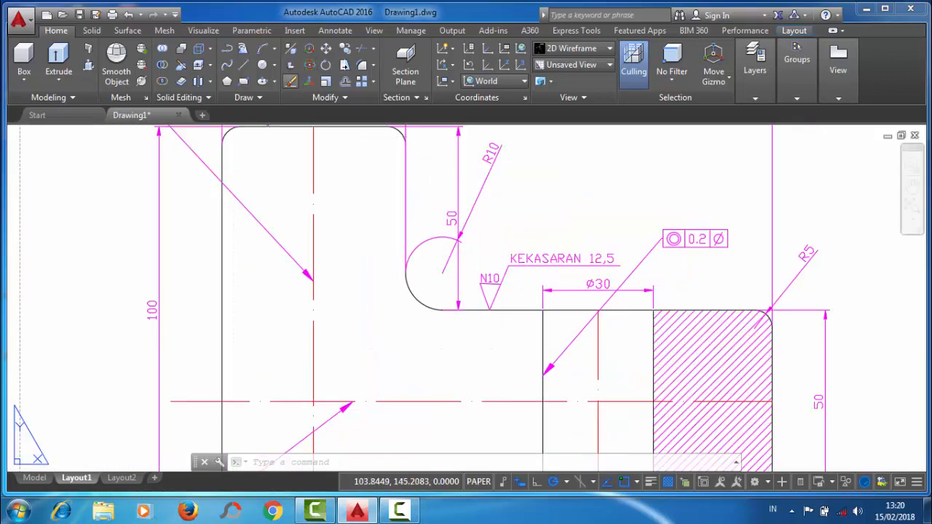
- Erase the N10 "KEKASARAN 12,5" and N1 "KEKASARAN 0.05" roughness symbols, with their leaders and texts, from the part's edges
click(290, 81)
scroll(590, 244, up, 4)
click(674, 315)
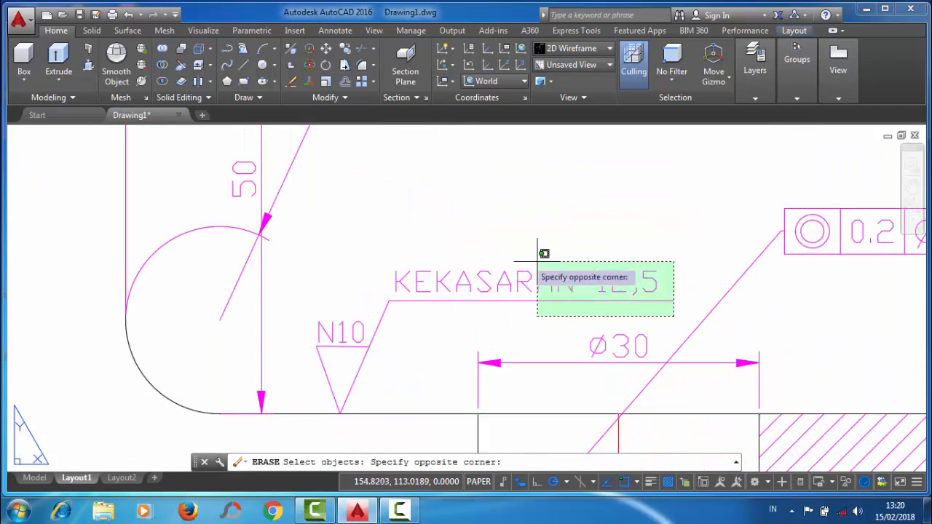
click(353, 227)
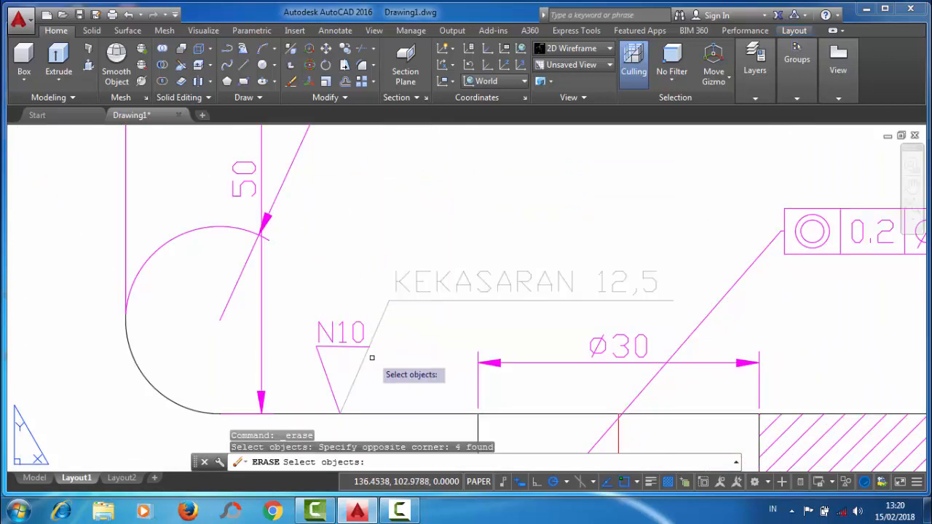
click(371, 357)
click(318, 304)
scroll(313, 288, down, 4)
middle_drag(308, 269, 417, 366)
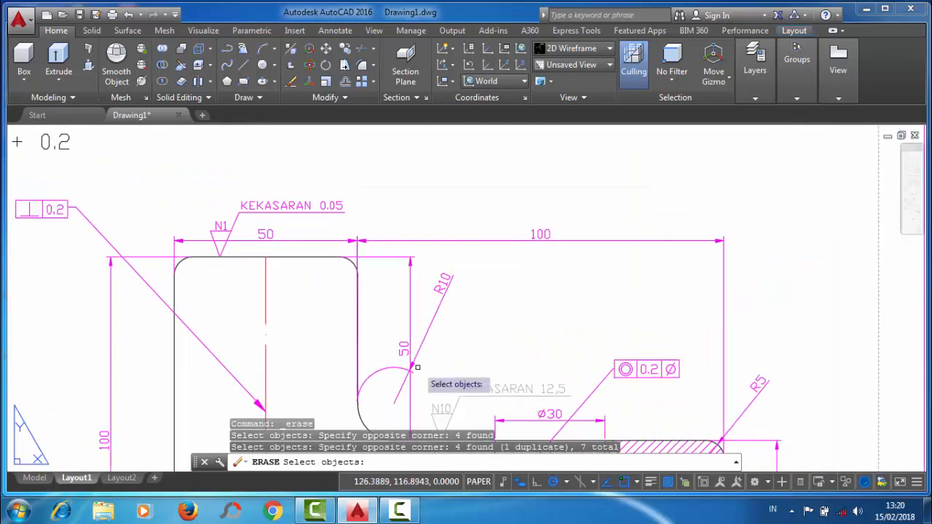
scroll(294, 194, up, 4)
click(476, 269)
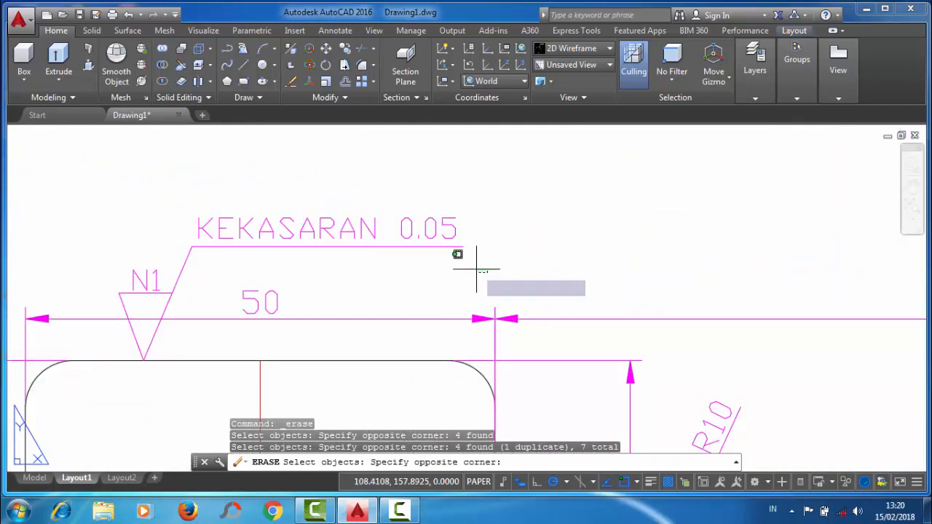
click(142, 280)
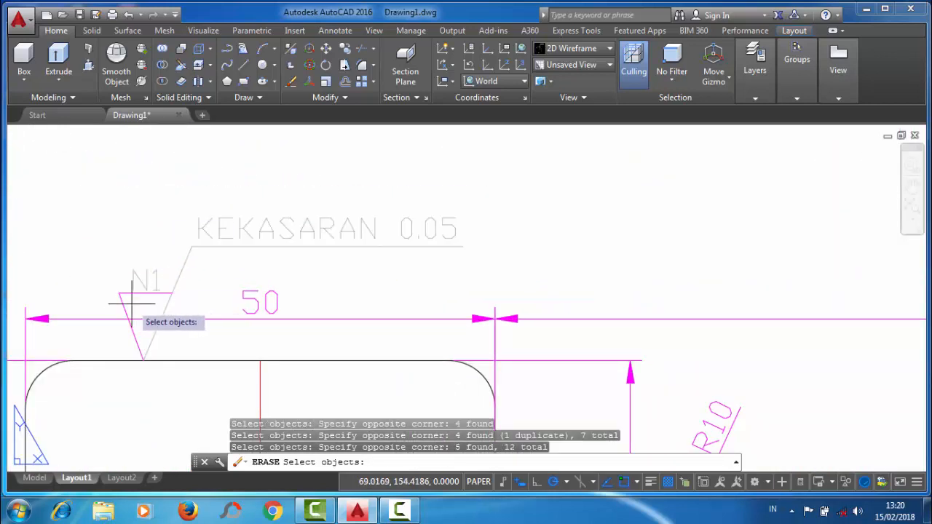
click(98, 270)
click(208, 252)
key(Return)
scroll(170, 223, down, 6)
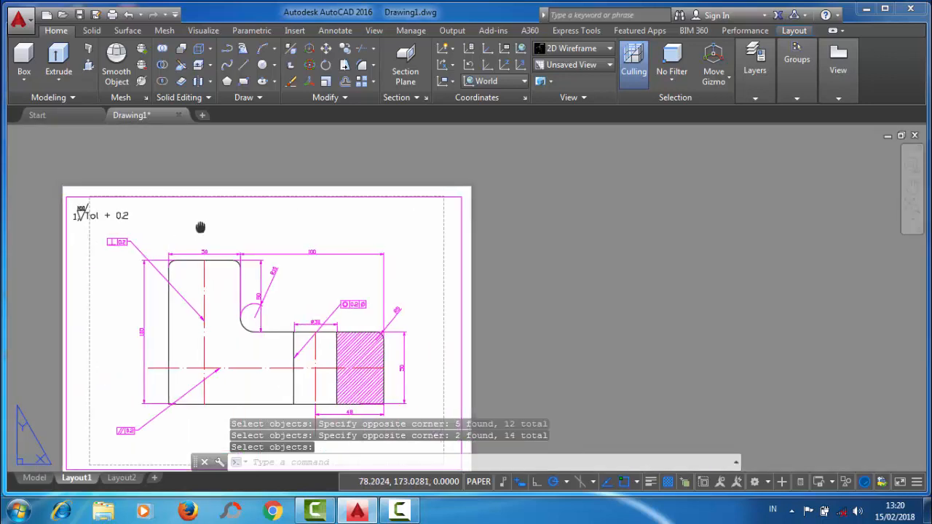
- Switch from Layout1 to model space, with free room around the part's front view
middle_drag(200, 227, 293, 221)
scroll(198, 210, up, 2)
scroll(178, 208, down, 2)
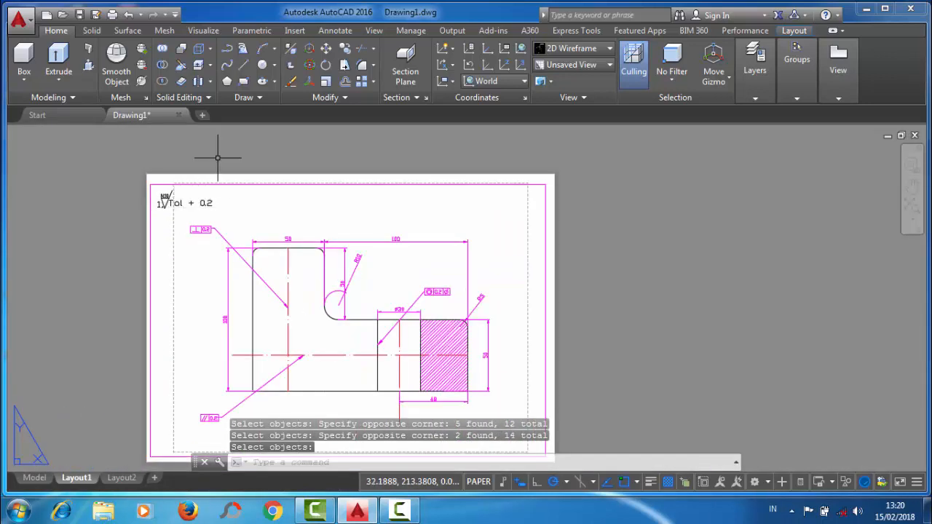
middle_drag(268, 286, 268, 227)
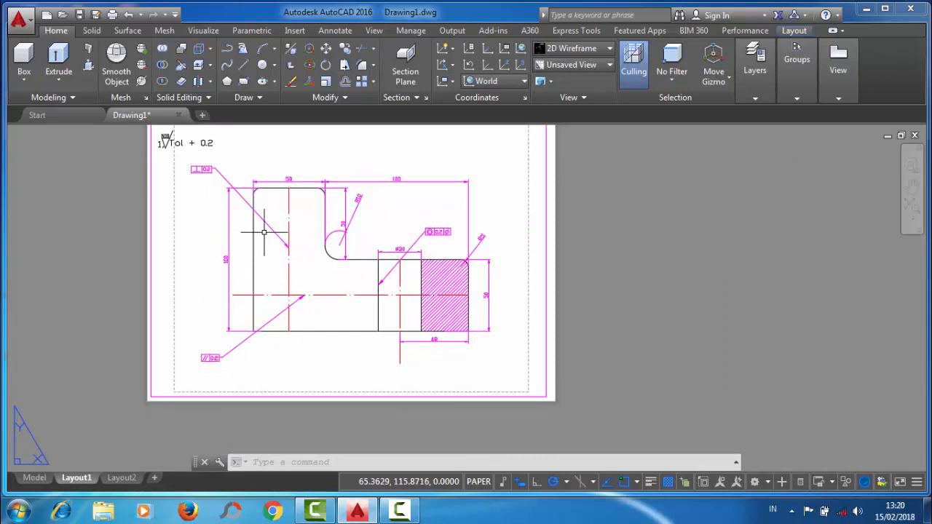
middle_drag(254, 252, 294, 252)
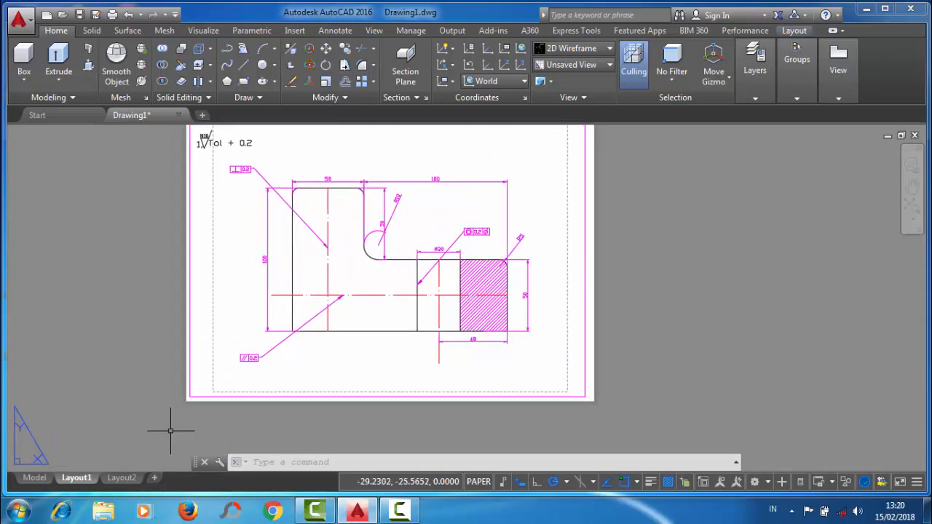
click(34, 479)
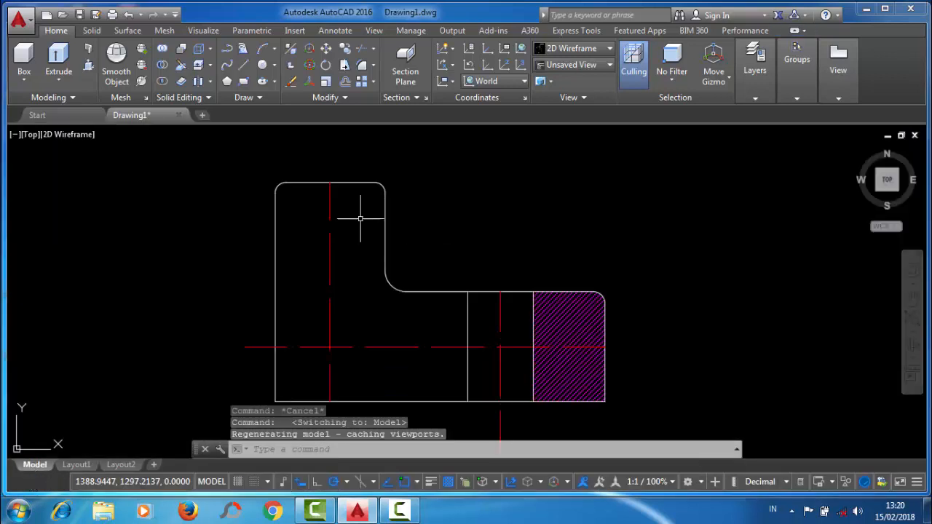
middle_drag(289, 207, 312, 137)
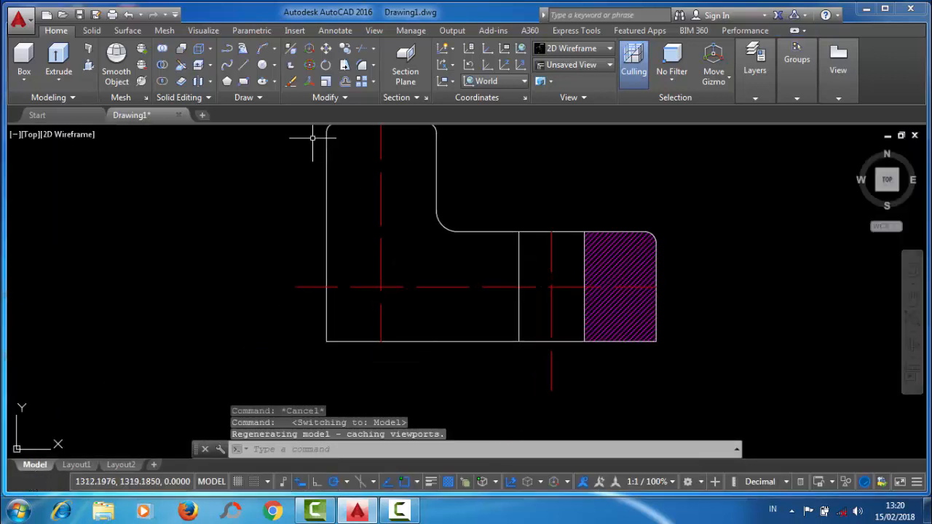
click(244, 66)
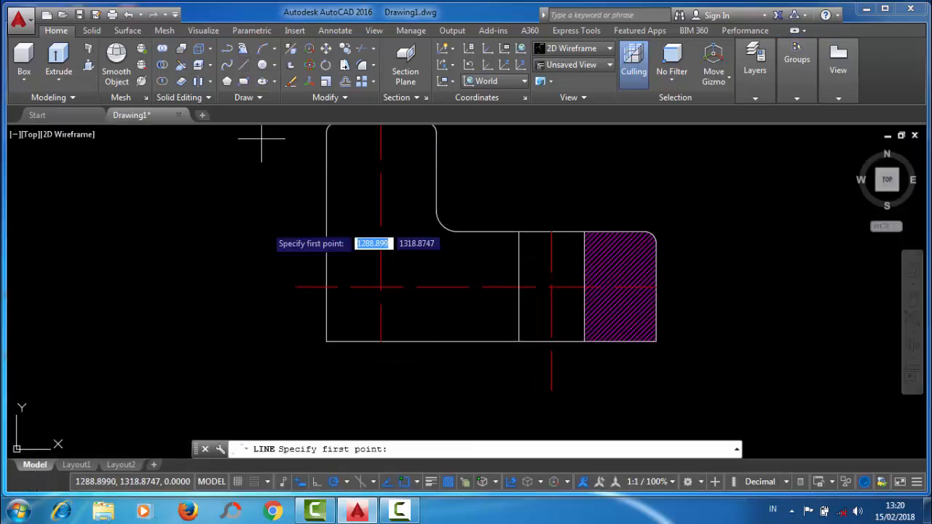
click(281, 332)
scroll(291, 215, up, 2)
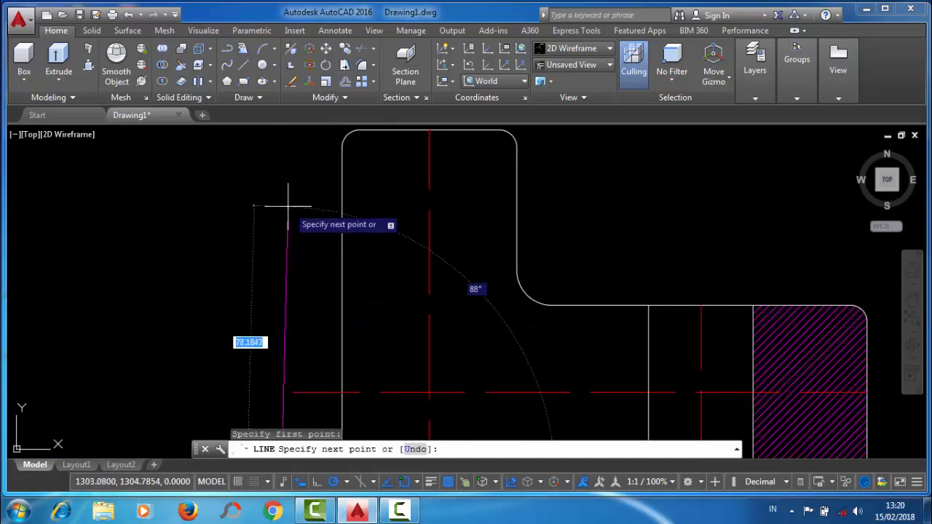
right_click(288, 206)
click(310, 235)
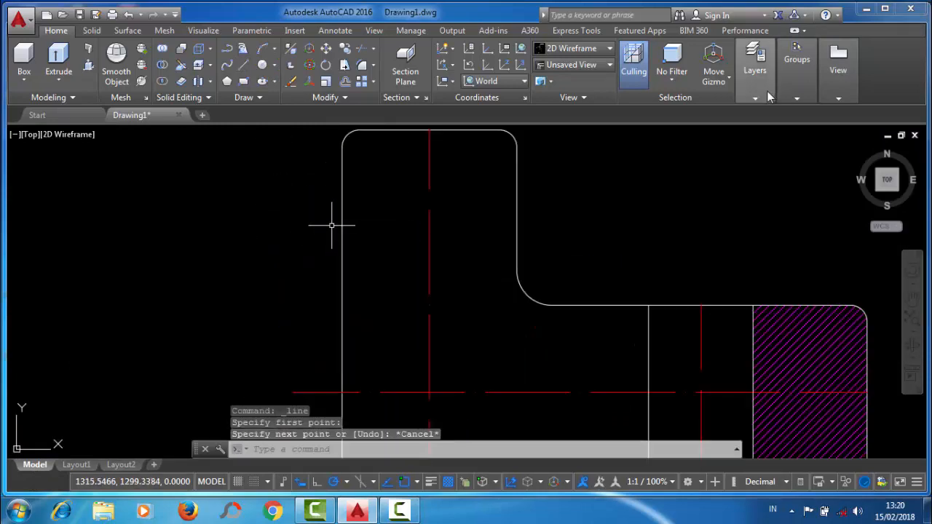
- Make Layer1 the current layer
mouse_move(749, 101)
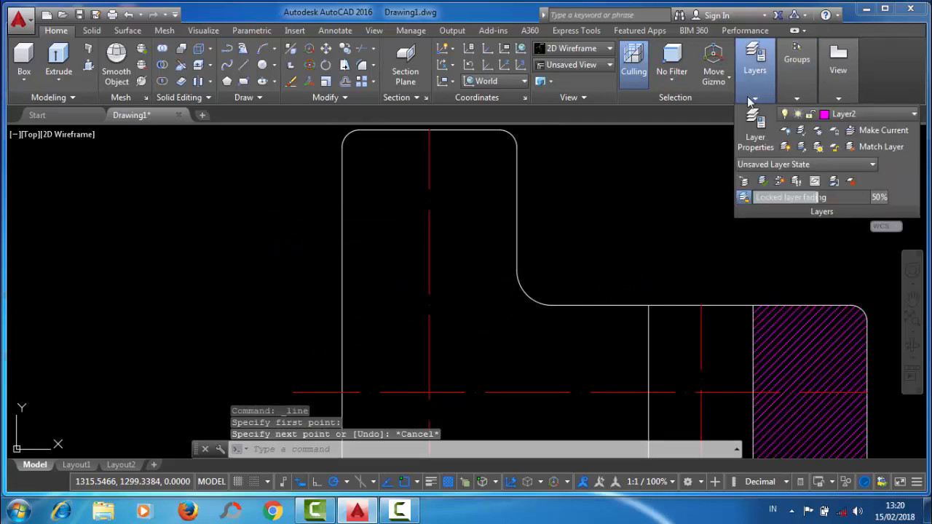
click(830, 115)
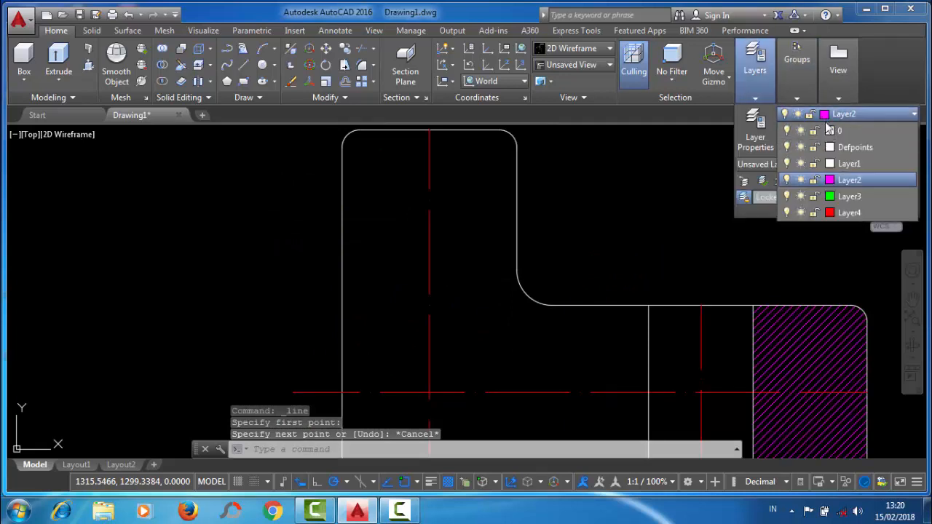
click(848, 163)
- Draw a 100-unit vertical line about 13 units left of the part, from its bottom edge level to its top edge level
click(242, 65)
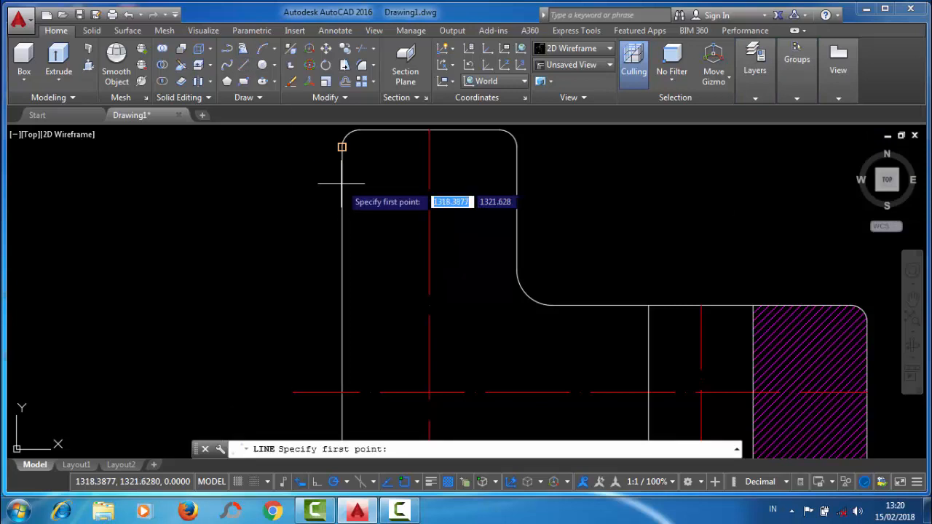
scroll(338, 175, down, 5)
scroll(327, 284, up, 2)
scroll(325, 217, up, 2)
middle_drag(325, 216, 363, 369)
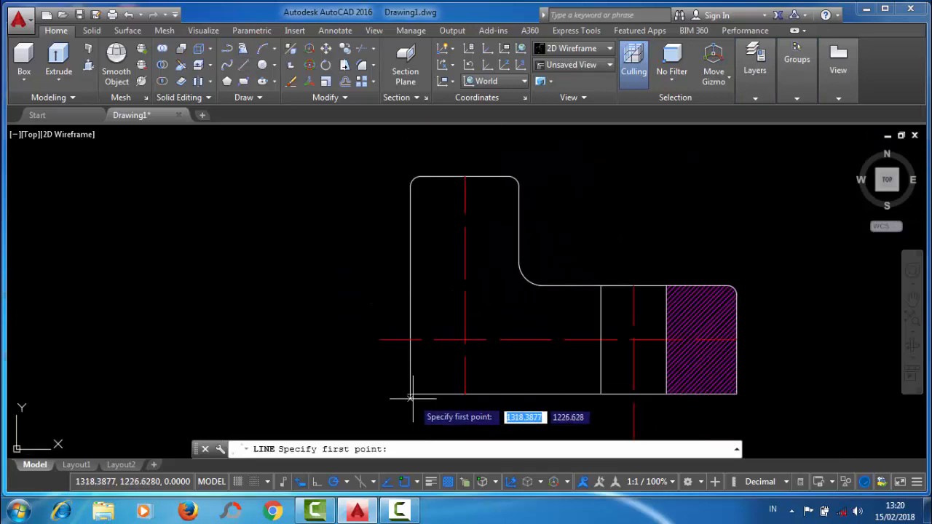
click(382, 394)
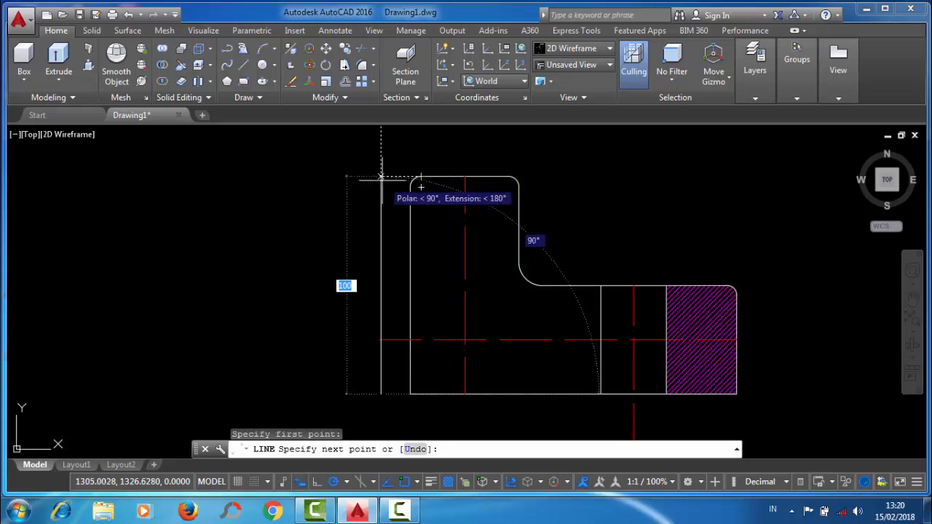
click(381, 176)
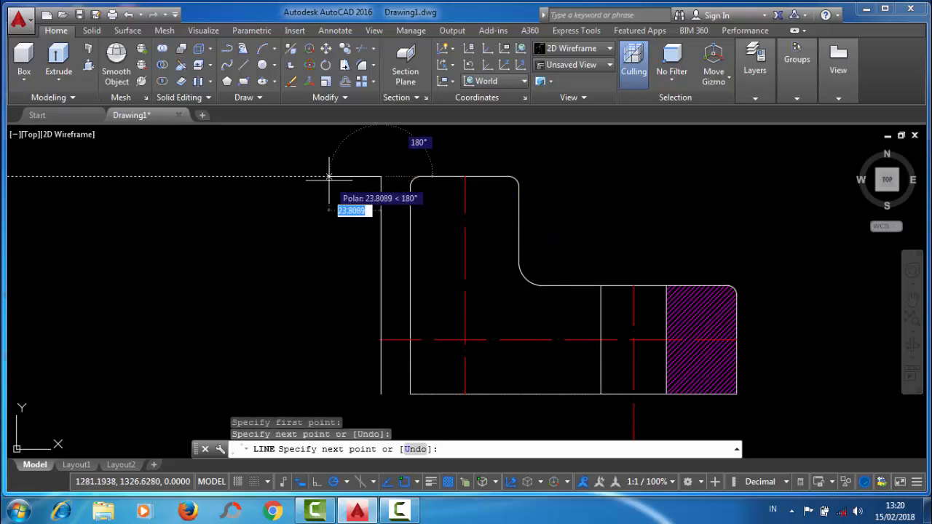
- Continue the line 20 units leftward, down to the part's bottom level and back, closing a 20 by 100 rectangle for the side view
text(20)
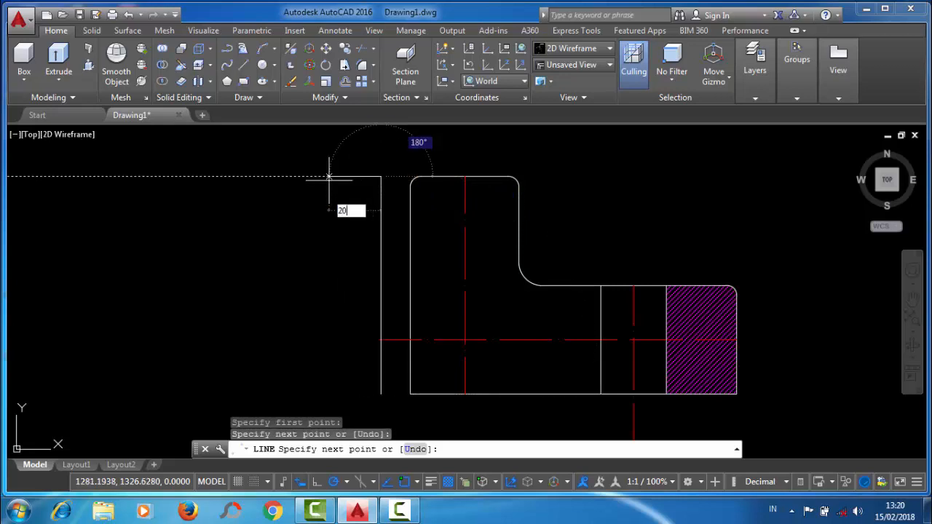
key(Return)
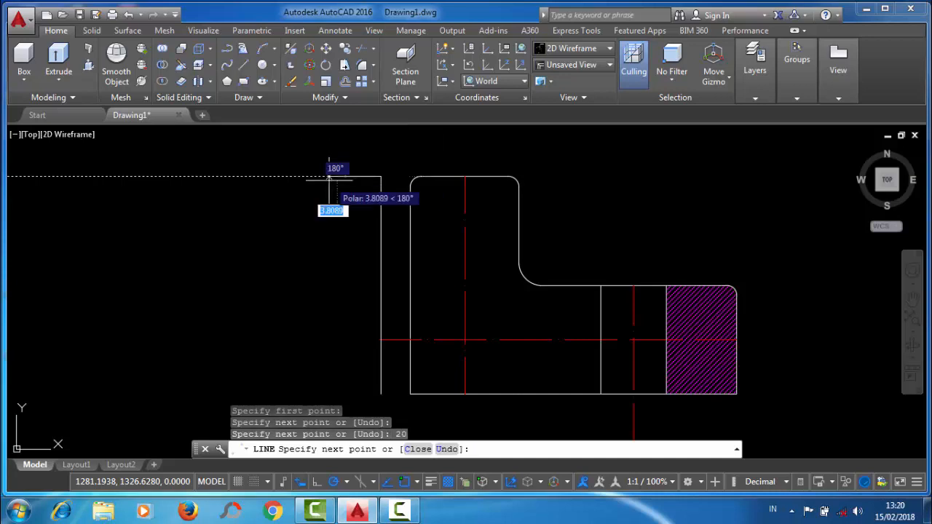
middle_drag(322, 224, 334, 161)
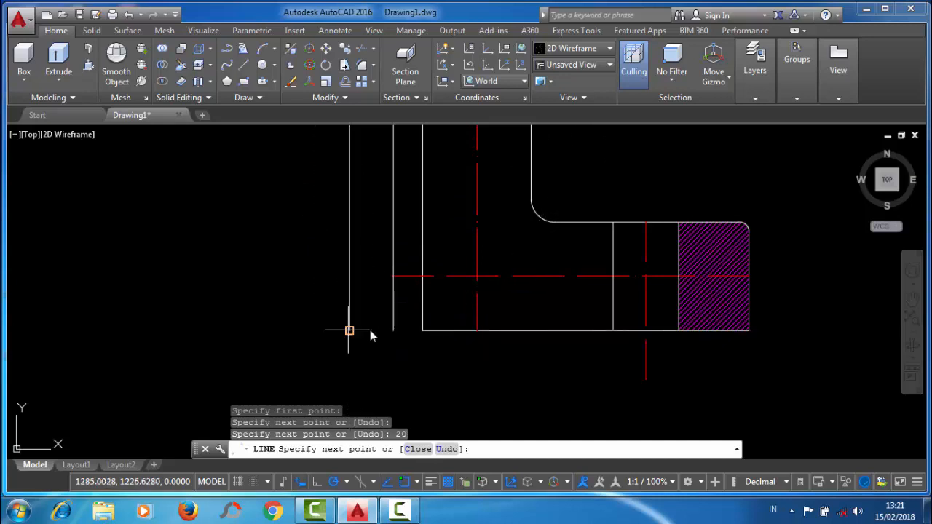
click(349, 330)
right_click(391, 331)
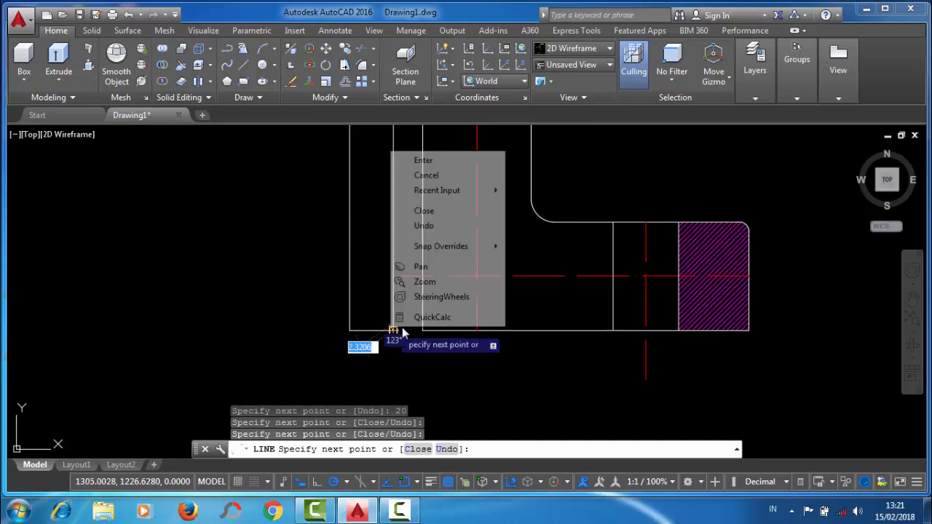
click(442, 167)
scroll(354, 260, down, 3)
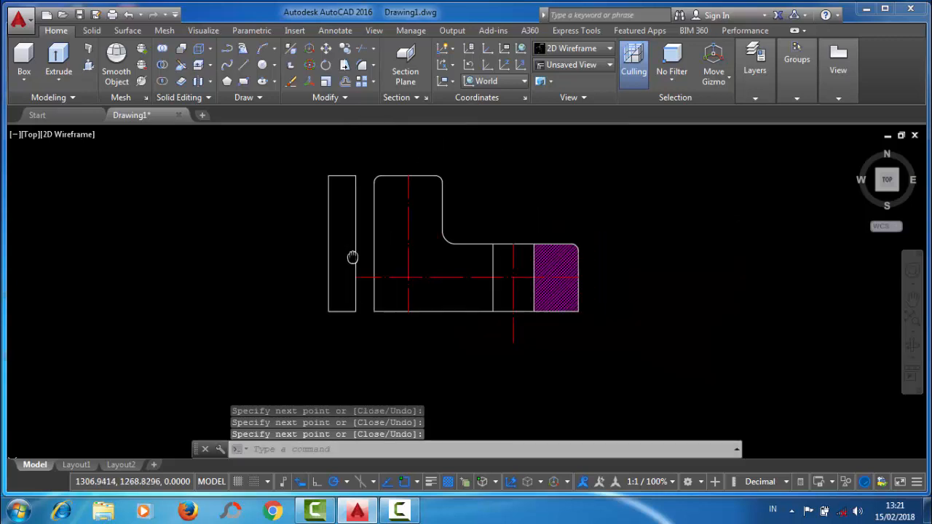
- Draw a horizontal line about 30 units above the part, spanning from its left edge to its right edge
scroll(330, 222, up, 3)
scroll(317, 199, down, 2)
middle_drag(362, 187, 282, 244)
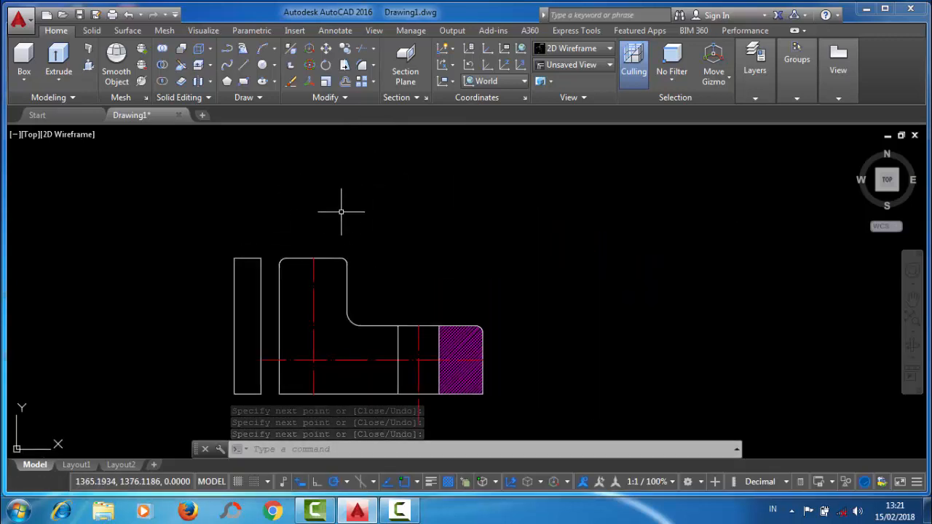
mouse_move(332, 221)
middle_down()
mouse_move(326, 184)
mouse_move(330, 202)
middle_up()
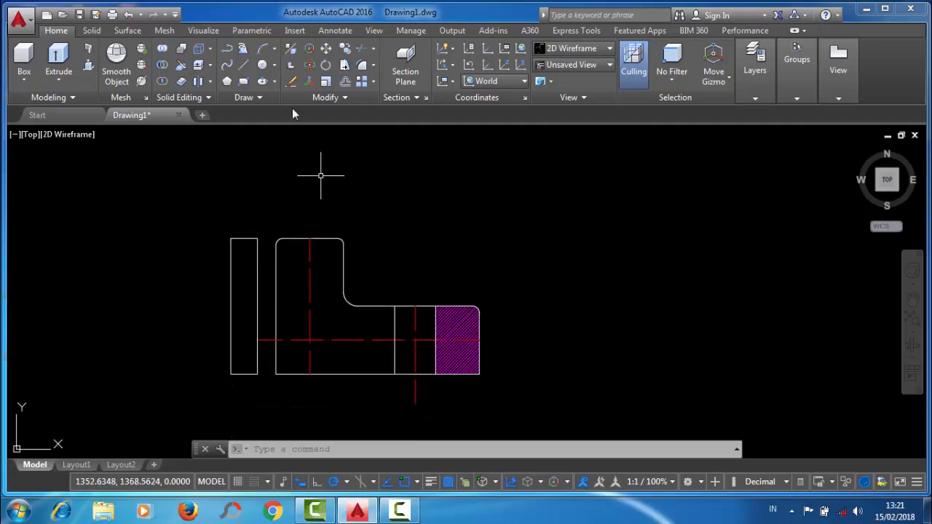
click(245, 67)
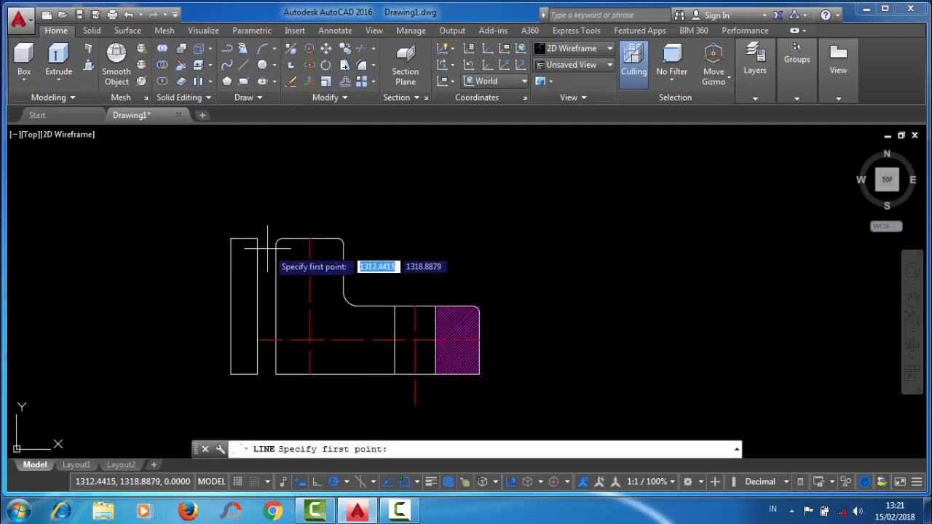
click(275, 197)
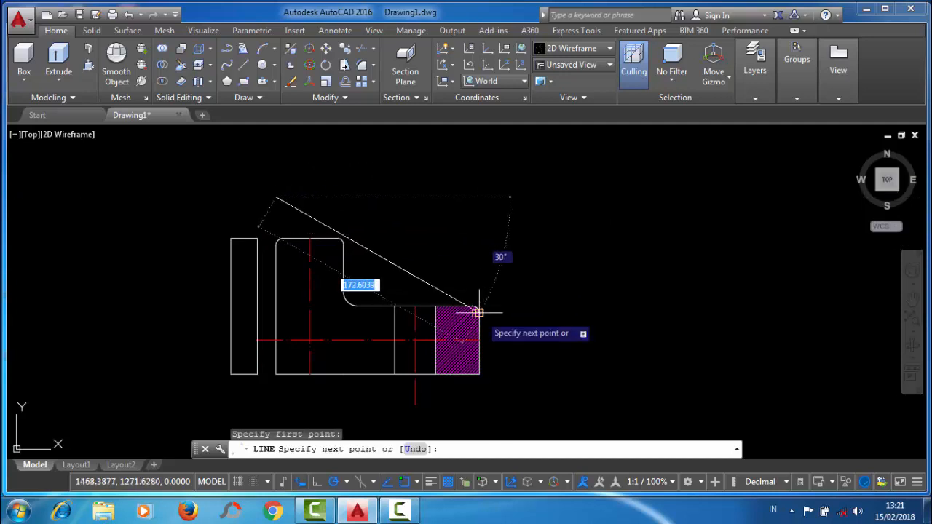
click(478, 196)
- Continue the line 100 units upward, back above the part's left edge and down to the start, closing the upper view's rectangle
scroll(473, 185, up, 3)
scroll(476, 233, down, 3)
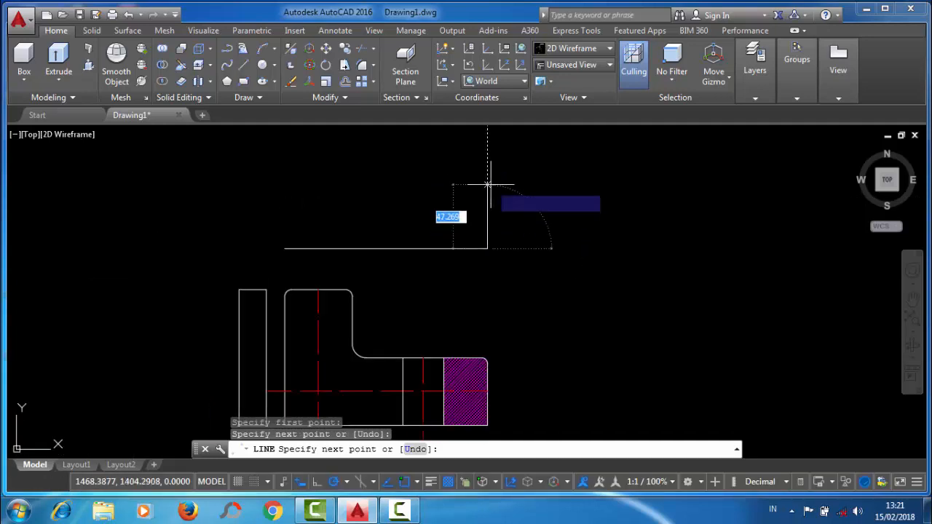
middle_drag(489, 186, 482, 279)
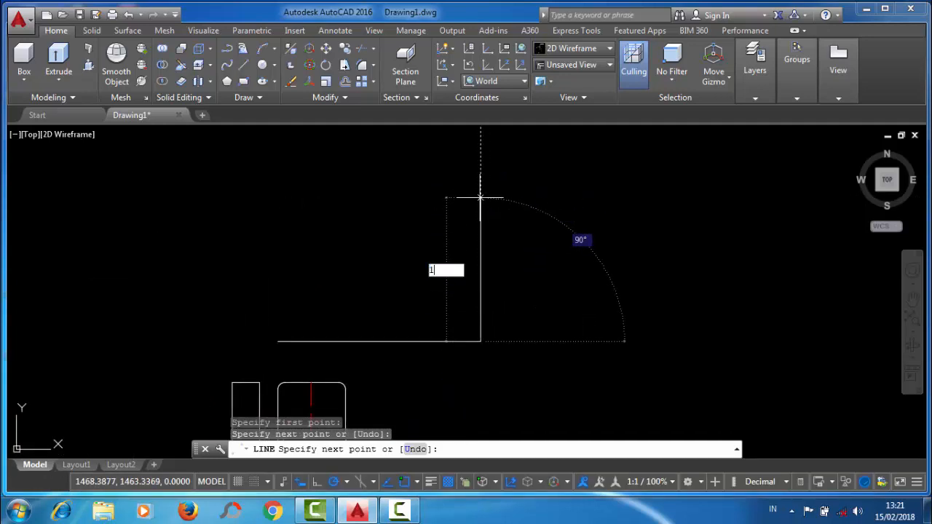
text(100)
key(Return)
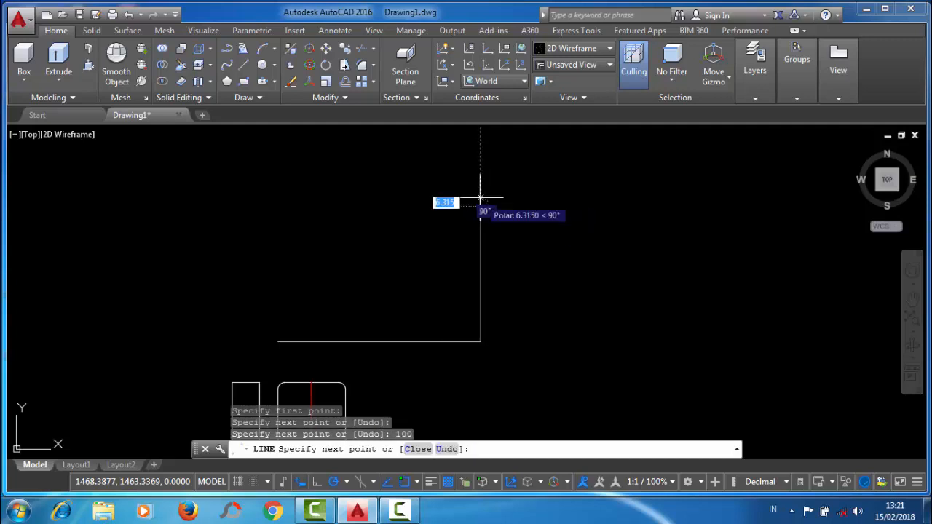
scroll(437, 218, down, 3)
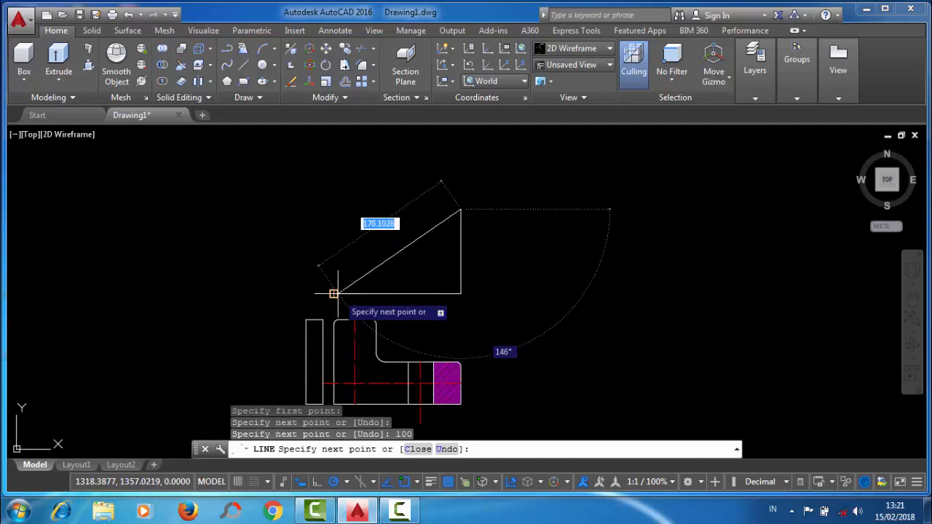
click(334, 209)
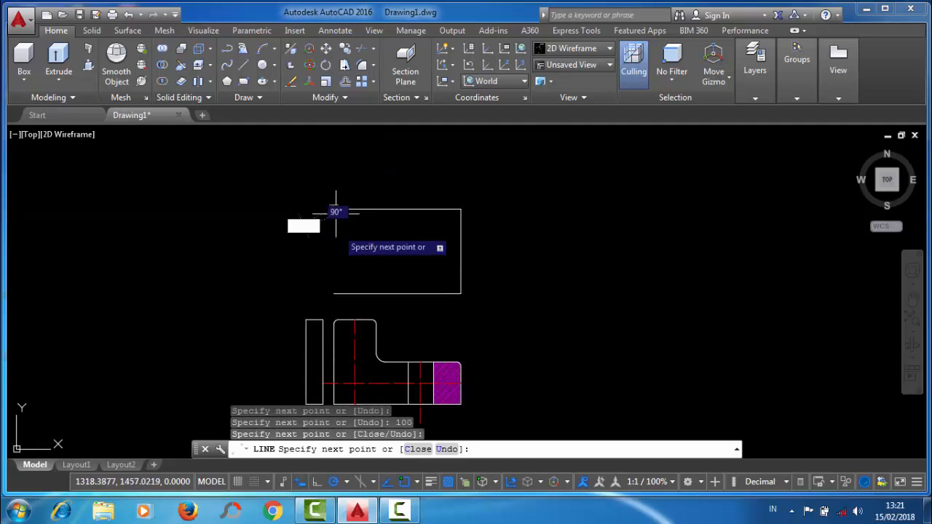
right_click(334, 293)
click(342, 302)
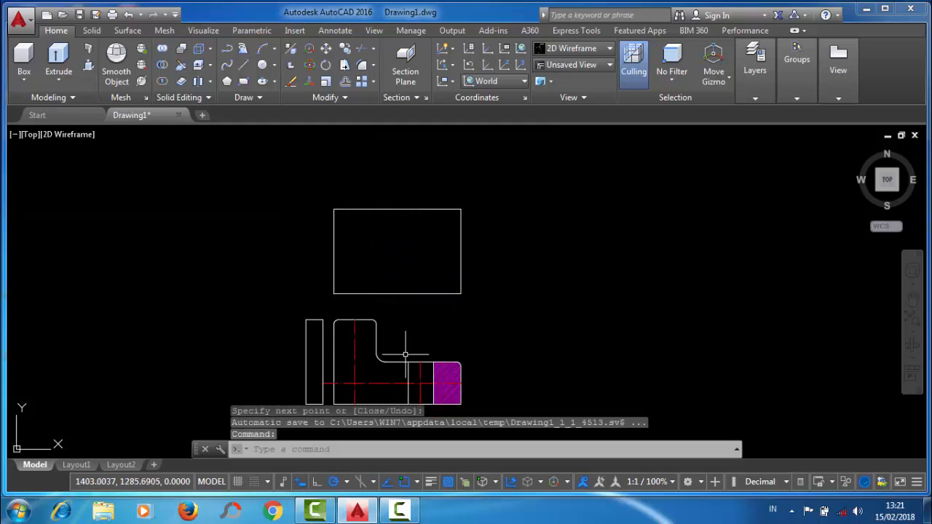
- Make Layer3 the current layer
middle_drag(405, 355, 396, 286)
scroll(358, 211, up, 2)
scroll(367, 257, up, 2)
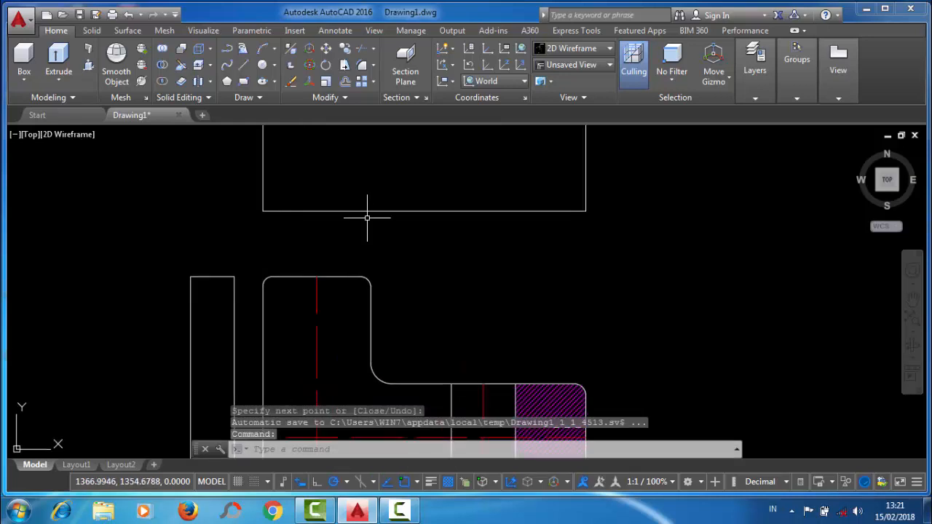
scroll(339, 291, down, 2)
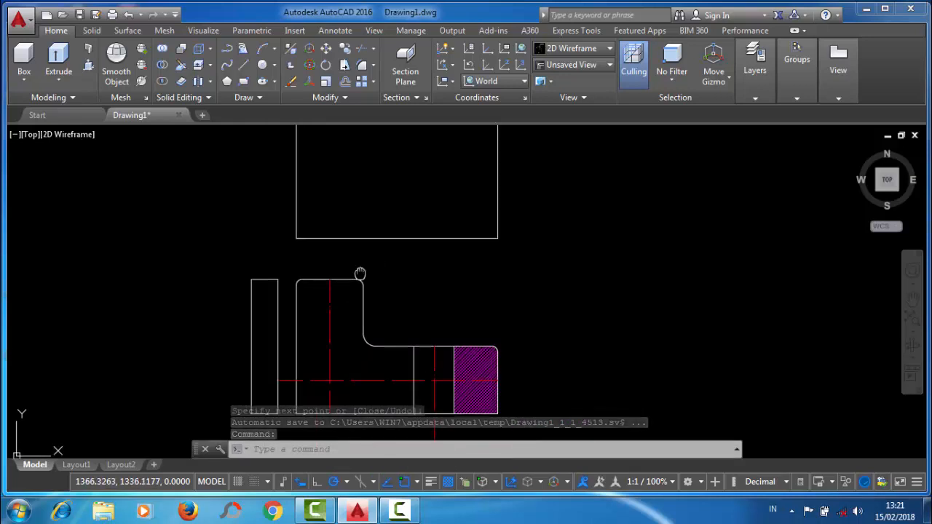
middle_drag(360, 208, 359, 316)
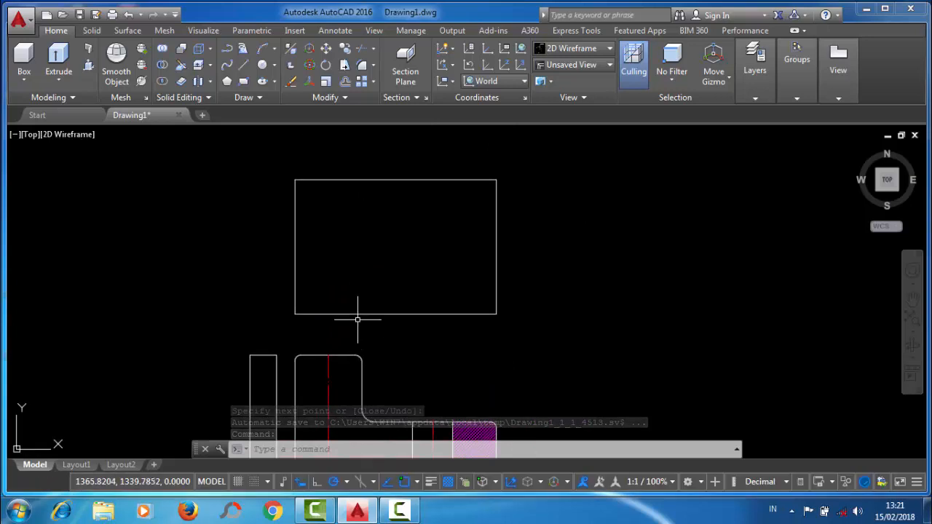
click(754, 100)
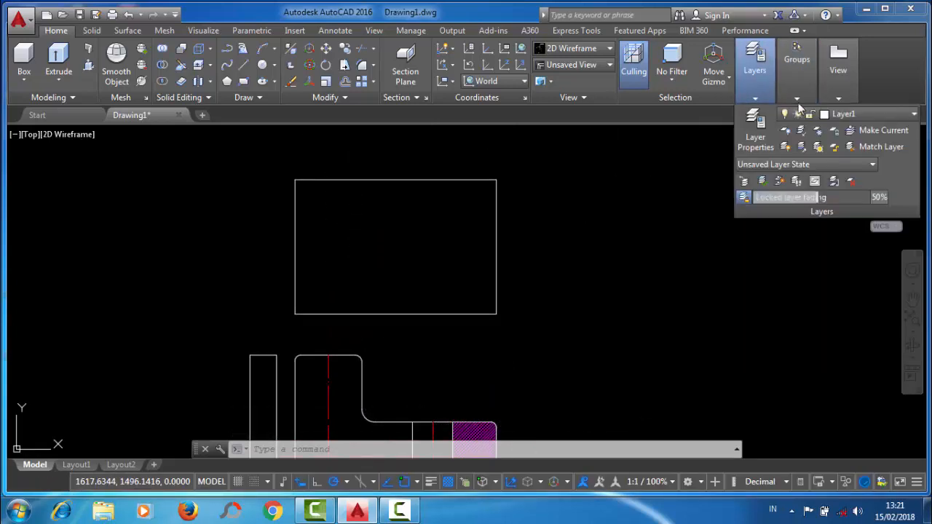
mouse_move(779, 100)
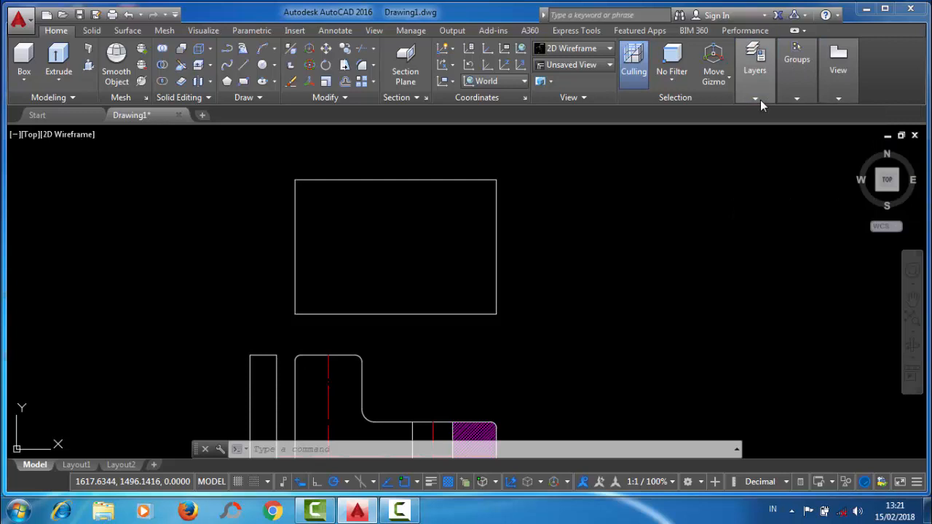
click(755, 96)
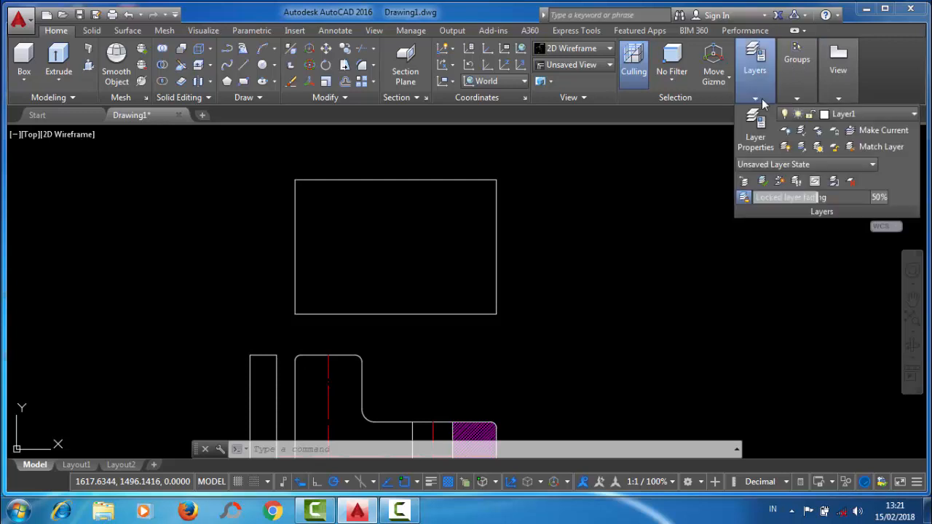
click(841, 115)
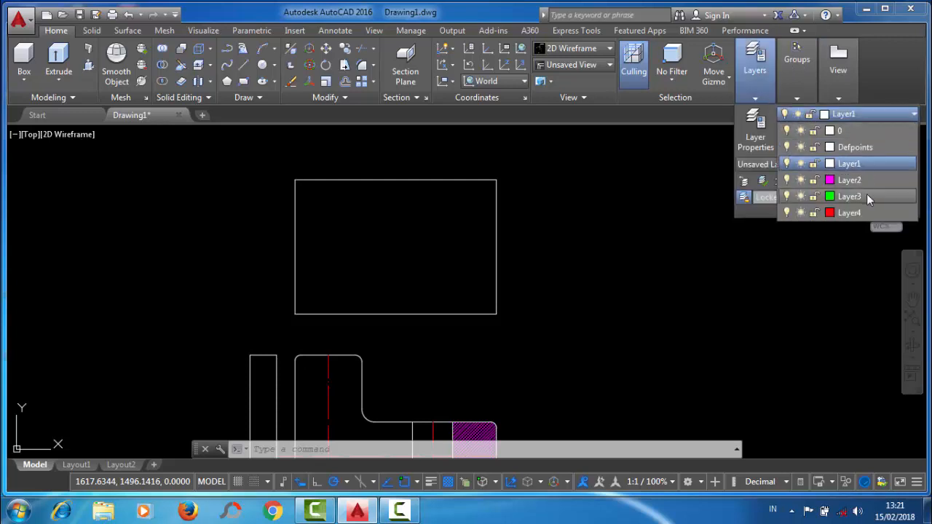
click(866, 194)
- Draw a vertical hidden line from the right edge of the part's tall block up past the upper view's top edge
click(248, 67)
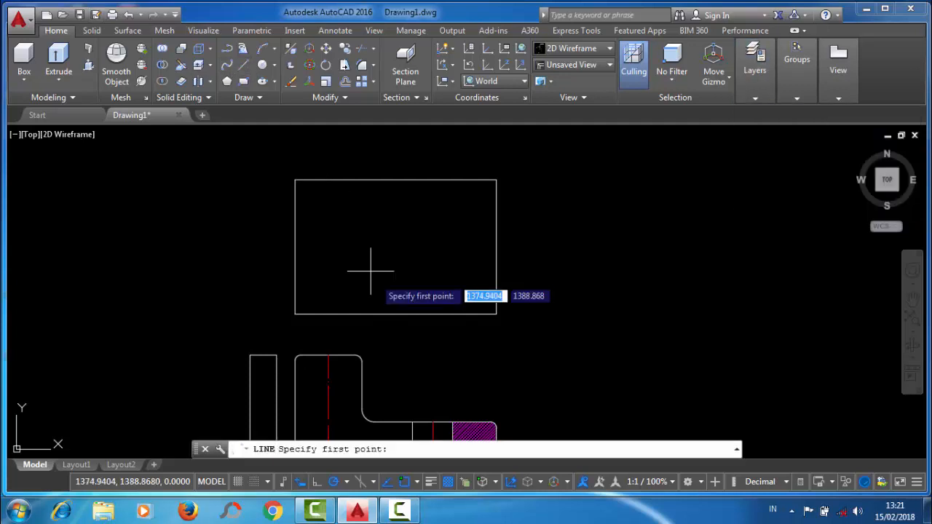
click(361, 360)
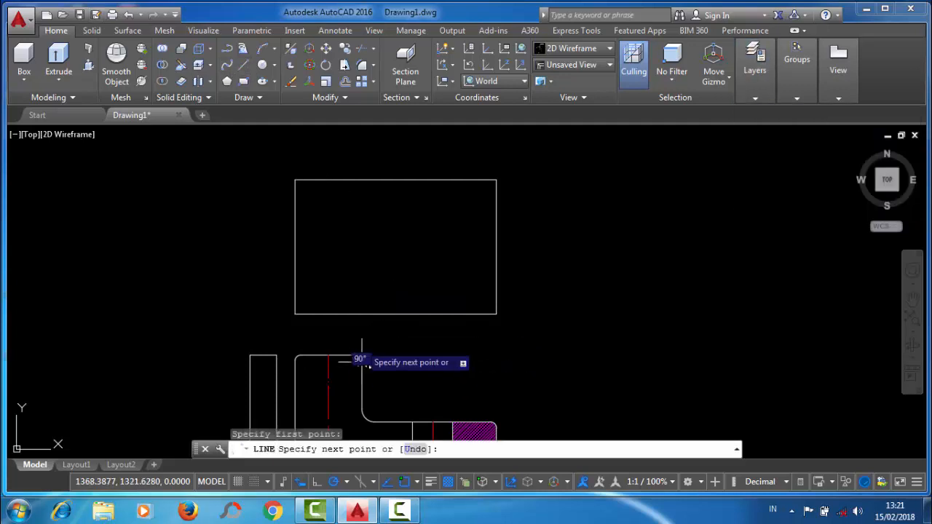
click(361, 136)
right_click(361, 136)
click(391, 145)
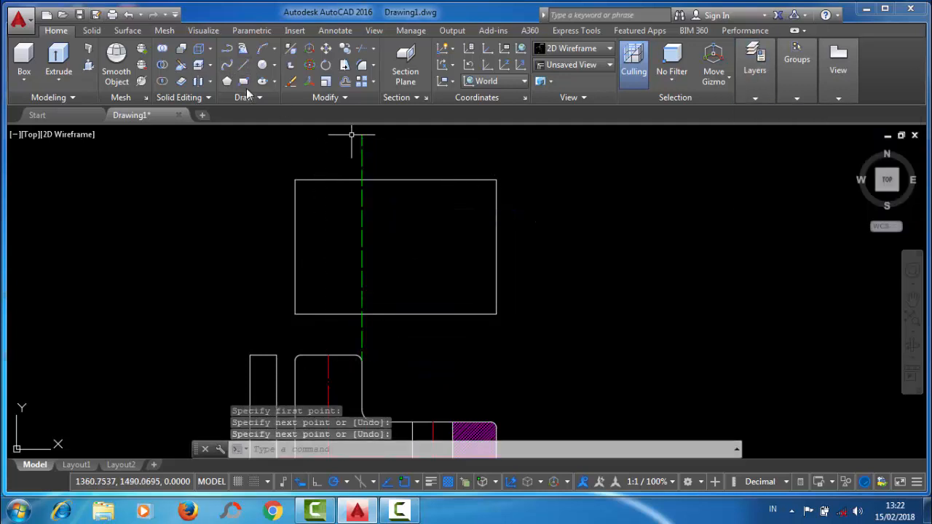
- Draw a vertical hidden line from the top end of the part's first inner line up past the upper view's top edge
key(Return)
middle_drag(444, 342, 433, 291)
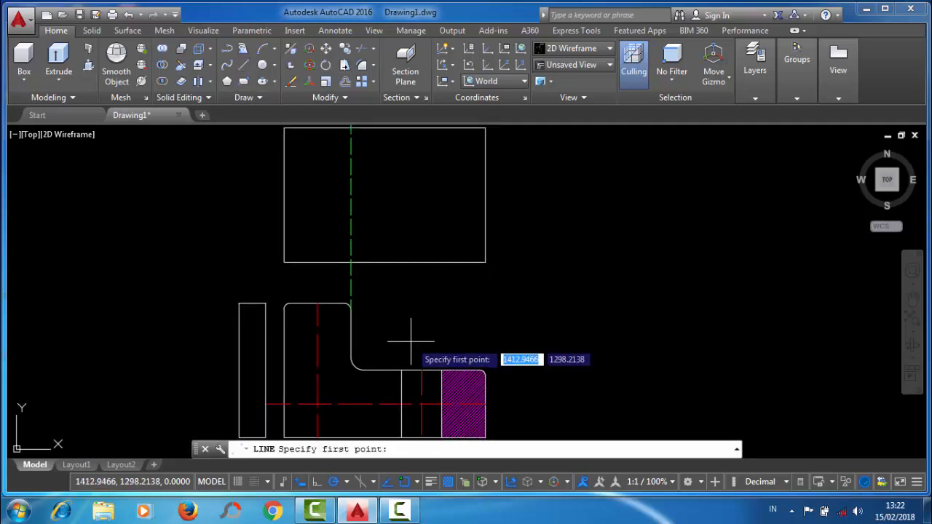
click(401, 371)
middle_drag(401, 236, 406, 272)
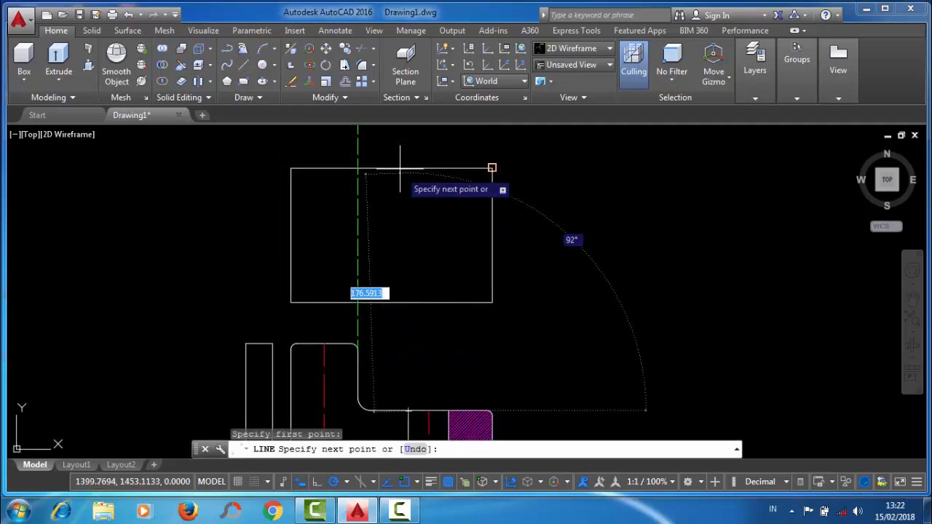
click(408, 138)
right_click(407, 138)
click(426, 148)
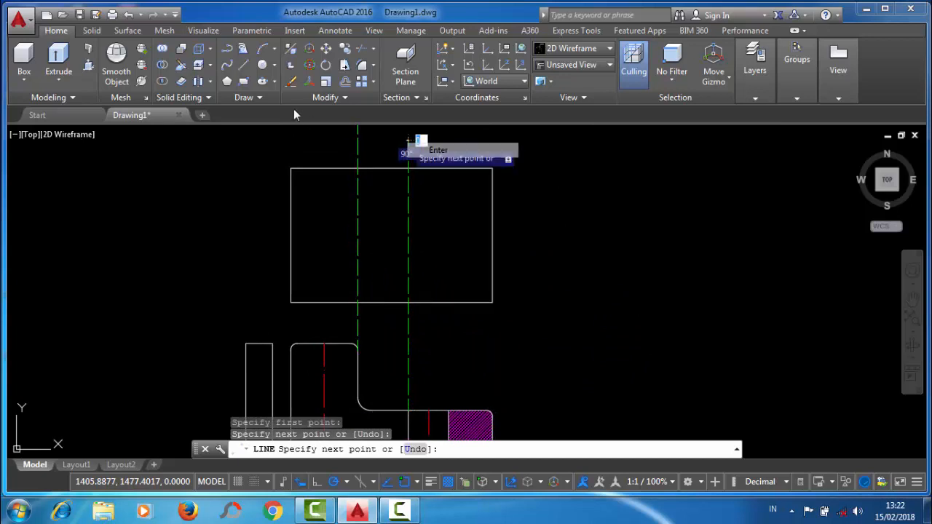
- Draw a vertical hidden line from the hatched area's upper left corner up past the upper view's top edge
click(247, 66)
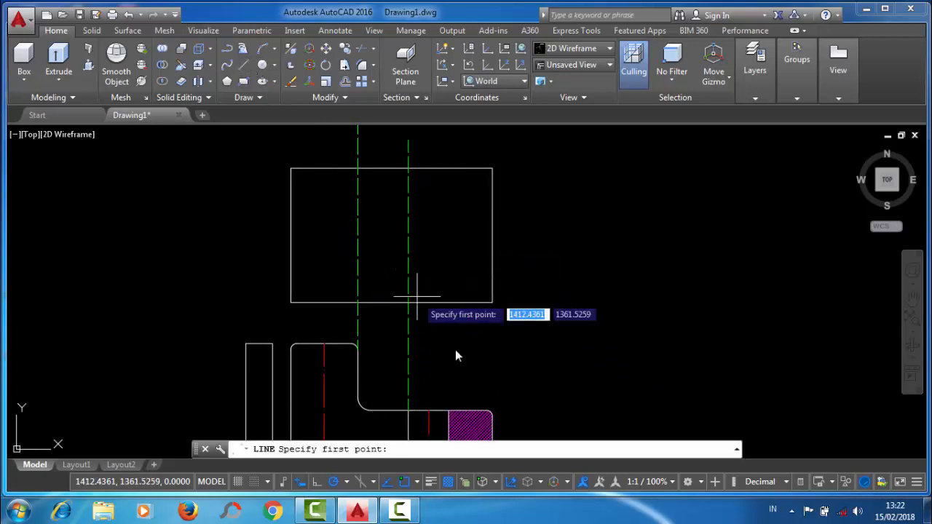
click(448, 412)
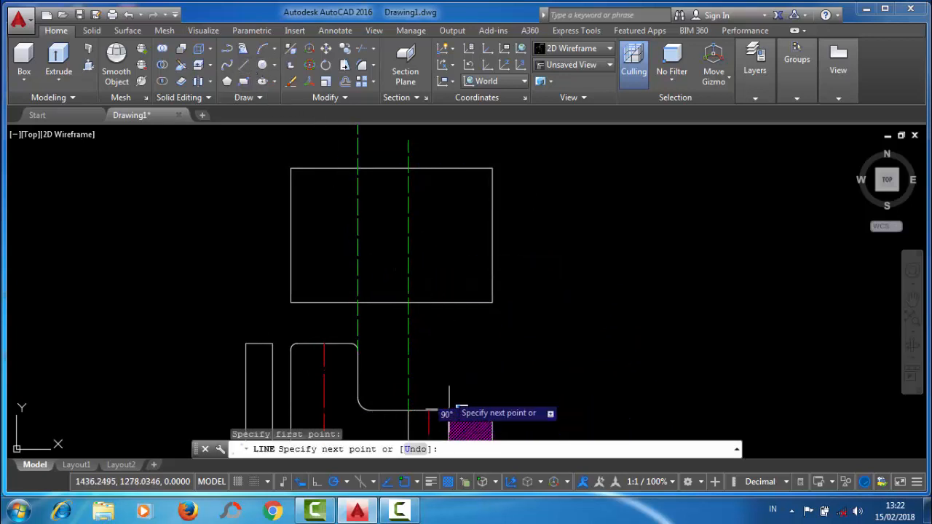
click(448, 139)
right_click(449, 140)
click(467, 149)
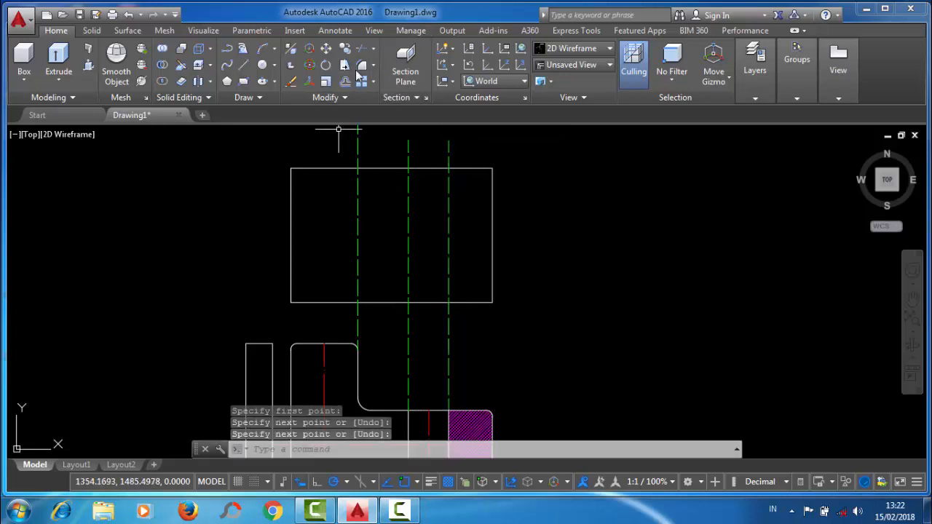
- Trim the ends of the three hidden lines that extend above the upper view's rectangle
click(361, 49)
click(530, 265)
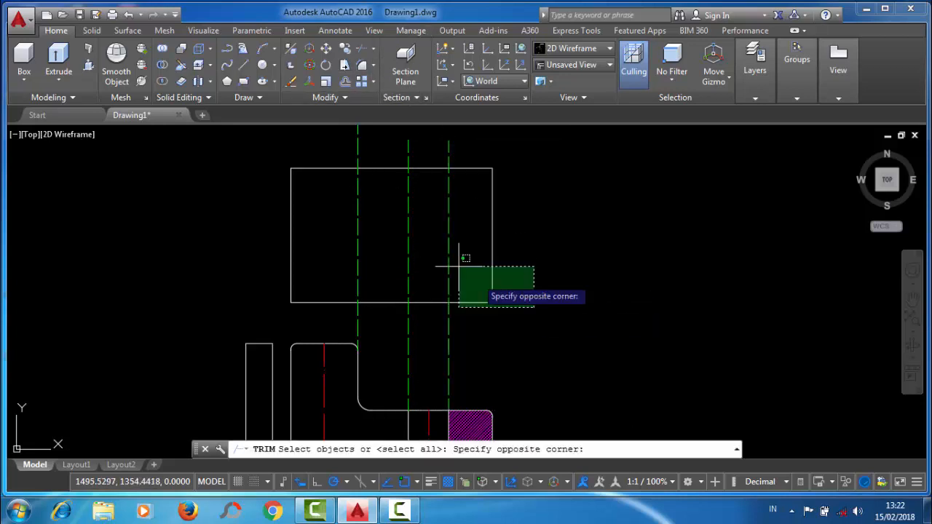
click(240, 142)
key(Return)
click(484, 148)
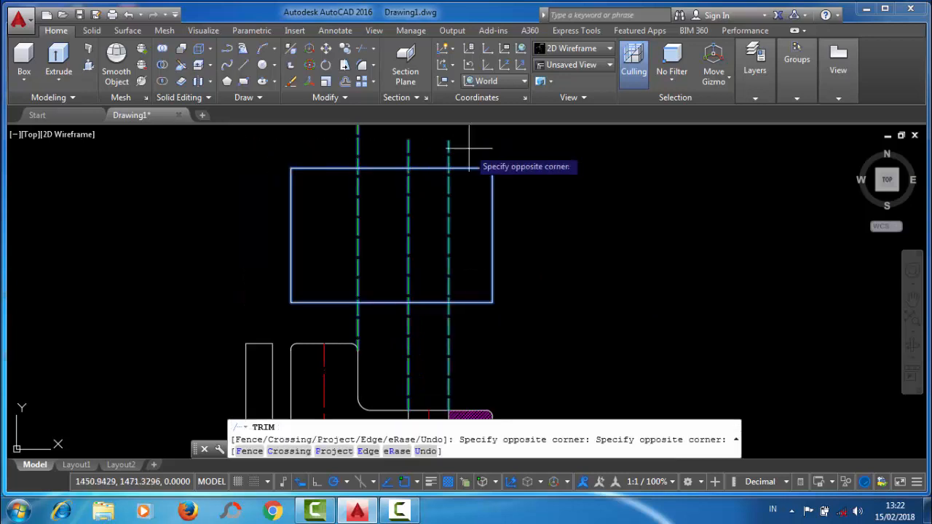
click(302, 150)
- Trim the three hidden lines between the upper view's bottom edge and the part, and finish trimming
middle_drag(417, 213, 413, 181)
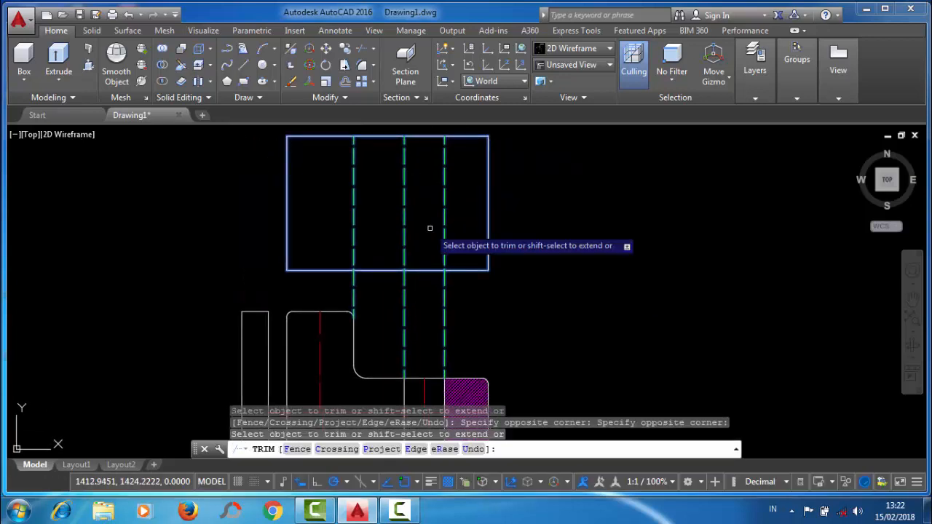
click(455, 288)
click(320, 293)
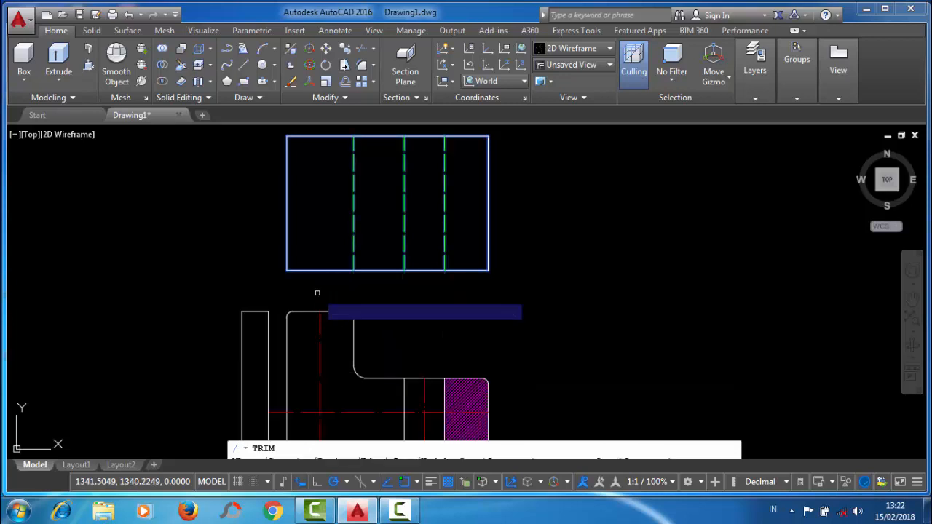
right_click(527, 190)
click(561, 200)
scroll(499, 190, down, 2)
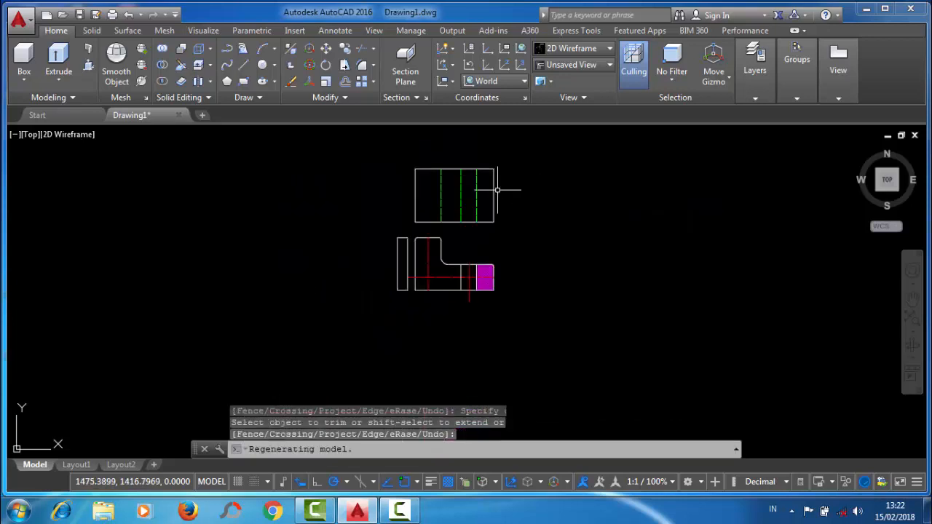
middle_drag(484, 198, 382, 200)
scroll(374, 209, up, 2)
scroll(362, 193, down, 1)
mouse_move(325, 205)
middle_down()
mouse_move(360, 192)
mouse_move(370, 239)
middle_up()
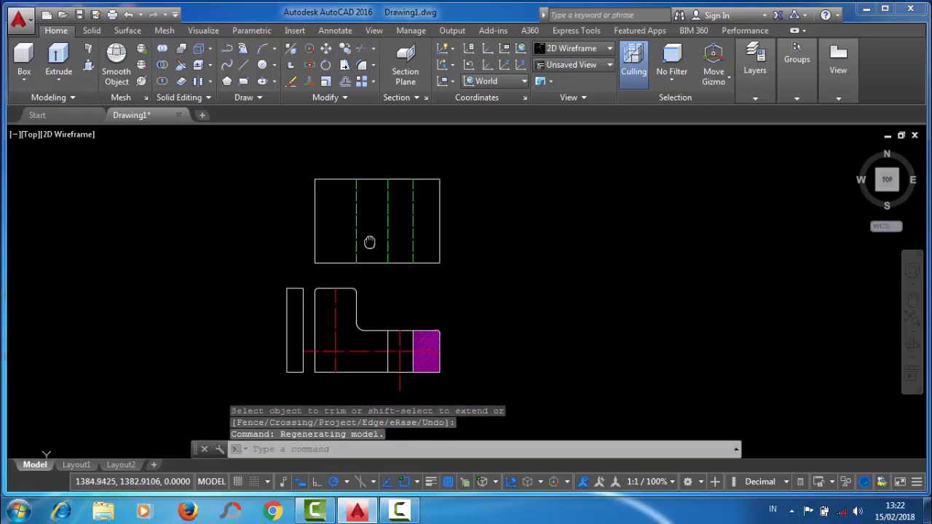
scroll(370, 241, up, 1)
scroll(374, 235, down, 1)
scroll(368, 219, up, 1)
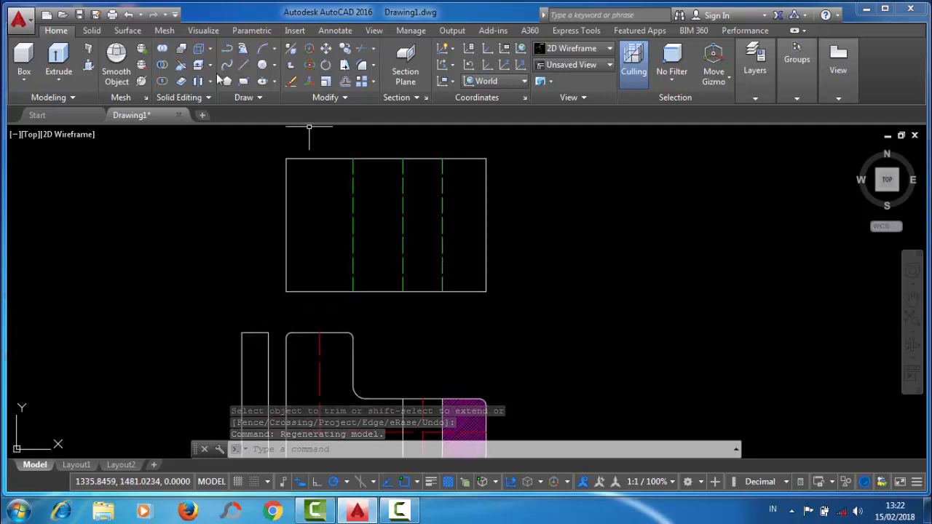
- Make Layer2 the current layer
click(329, 32)
click(52, 32)
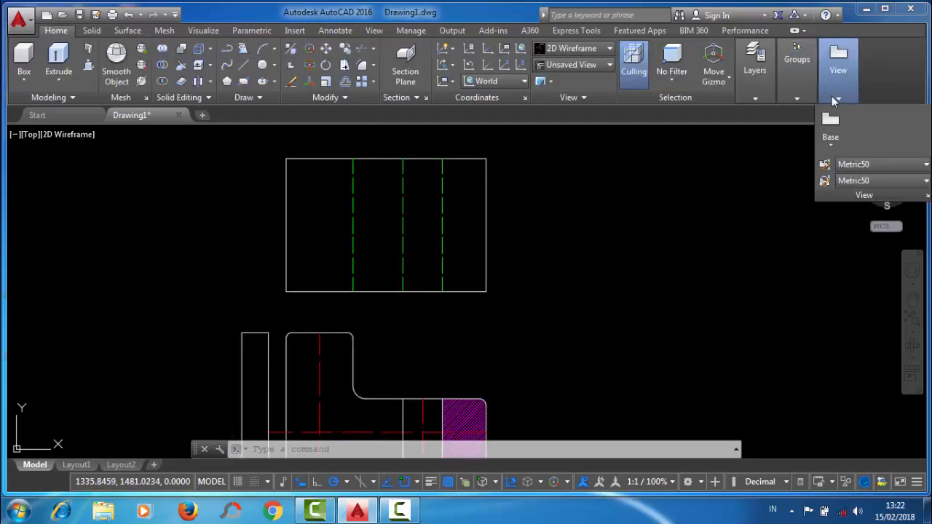
mouse_move(753, 100)
click(821, 119)
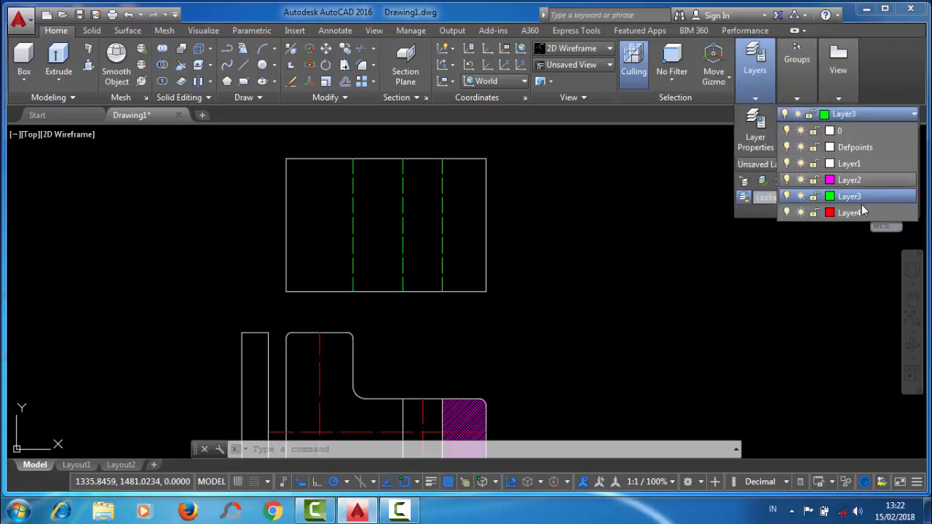
click(860, 178)
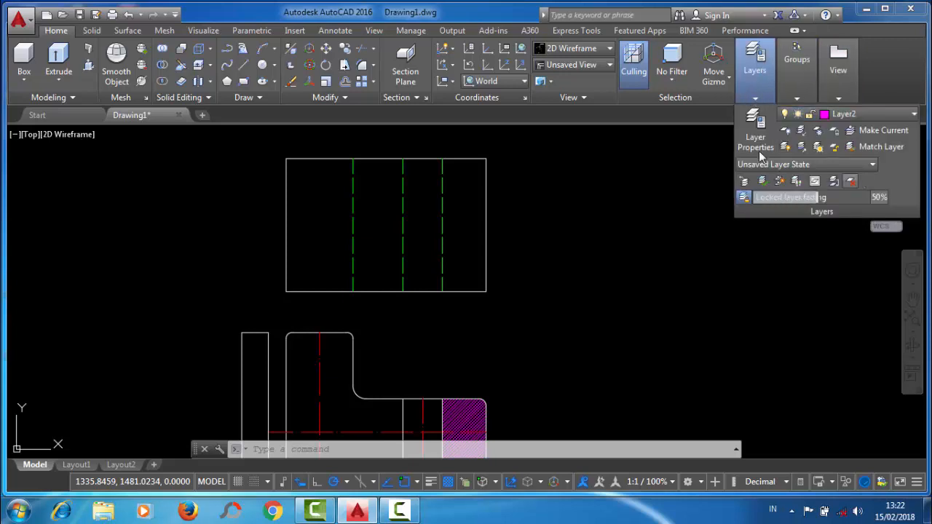
- Dimension the side view's width, placing the dimension just below its bottom edge
click(335, 31)
middle_drag(377, 285, 387, 69)
scroll(227, 245, up, 4)
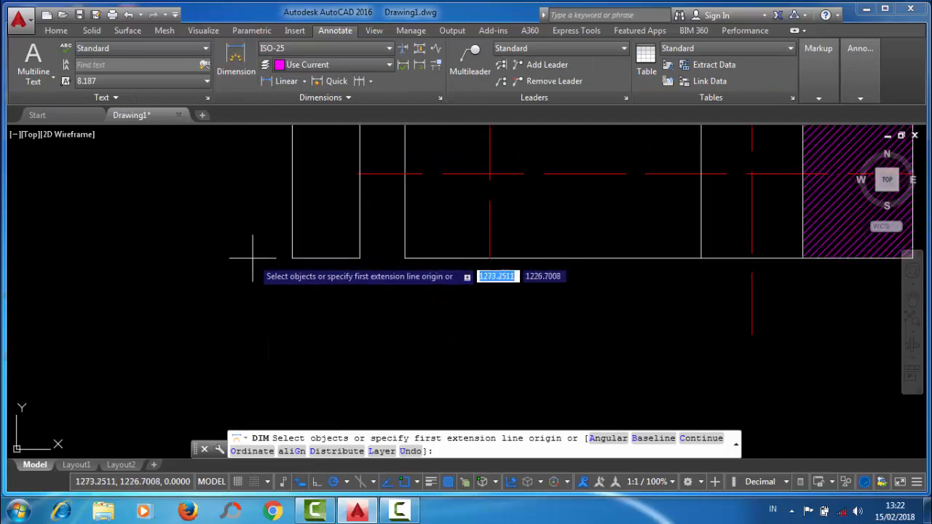
click(292, 257)
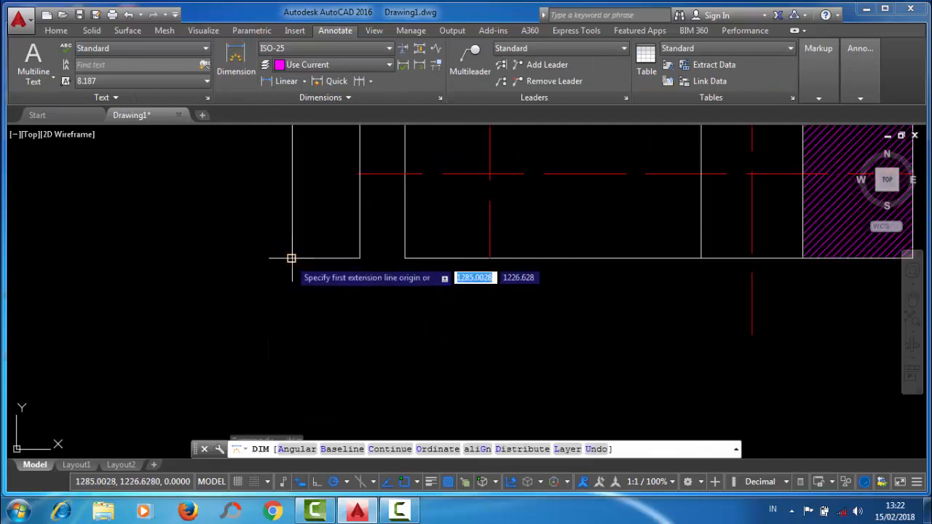
click(360, 258)
click(355, 278)
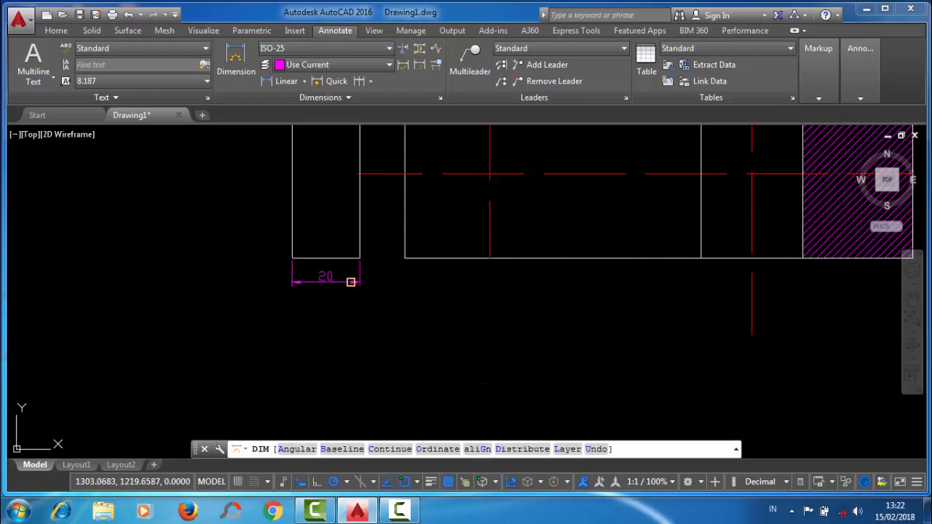
- Erase the width dimension below the side view
scroll(396, 313, down, 4)
middle_drag(422, 285, 269, 355)
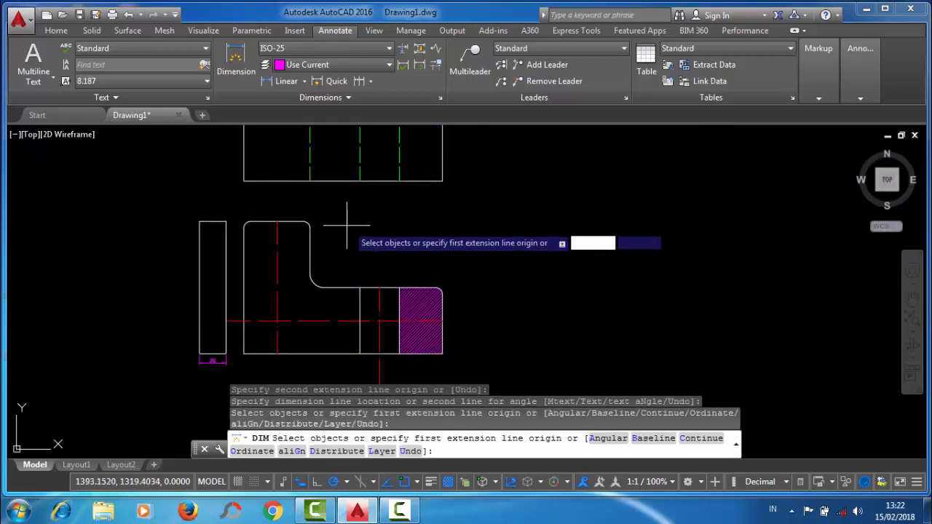
middle_drag(325, 230, 327, 235)
scroll(328, 234, down, 4)
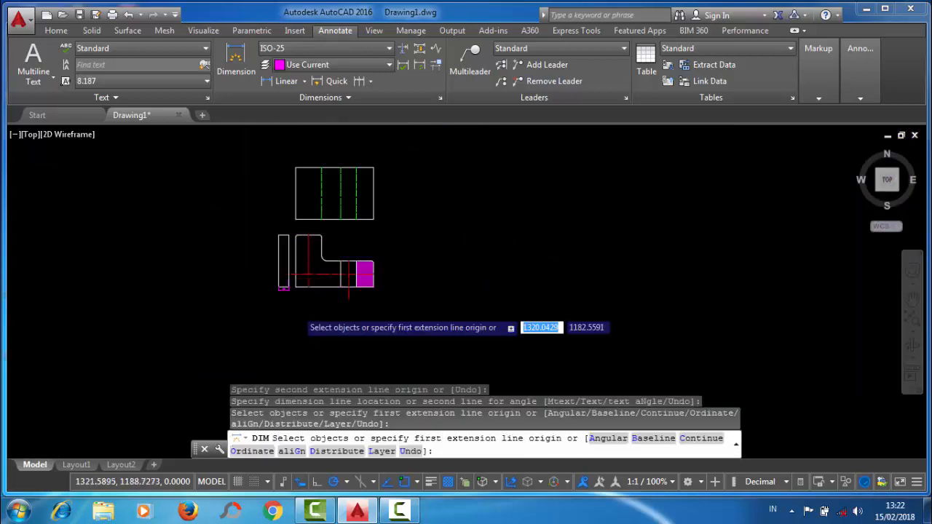
scroll(297, 304, up, 2)
click(56, 31)
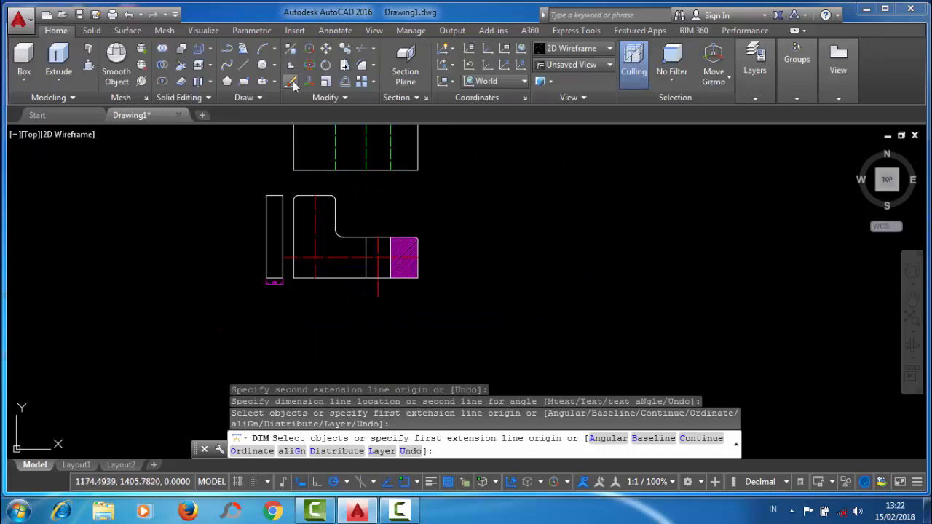
click(291, 82)
scroll(283, 293, up, 3)
click(277, 284)
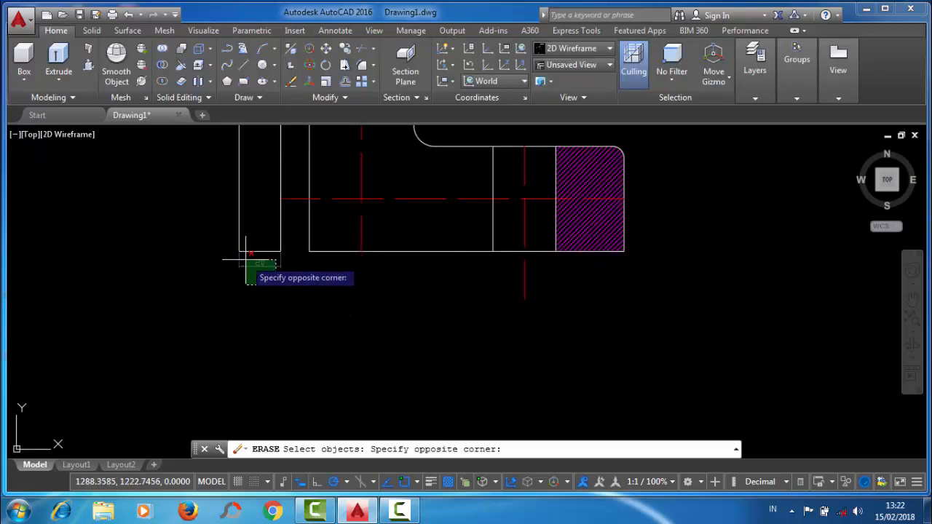
click(245, 258)
key(Return)
scroll(316, 167, down, 4)
scroll(332, 192, up, 2)
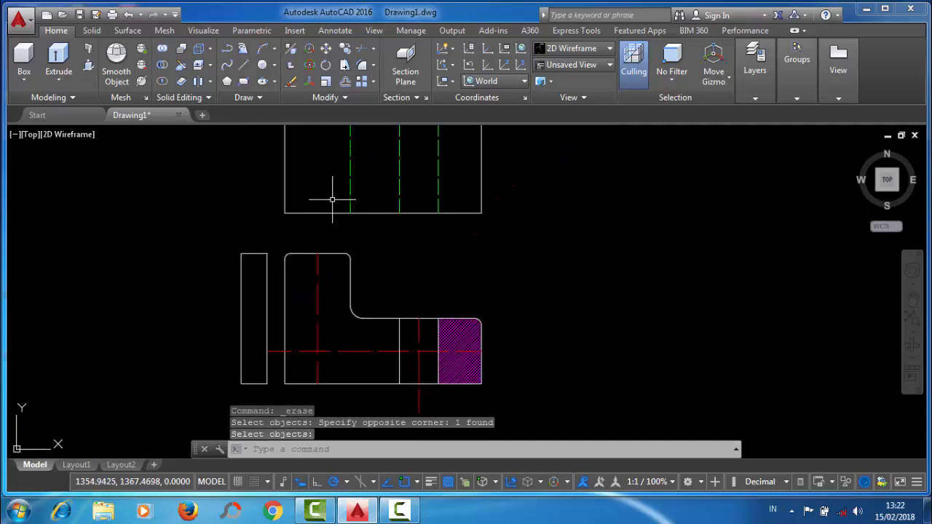
click(372, 49)
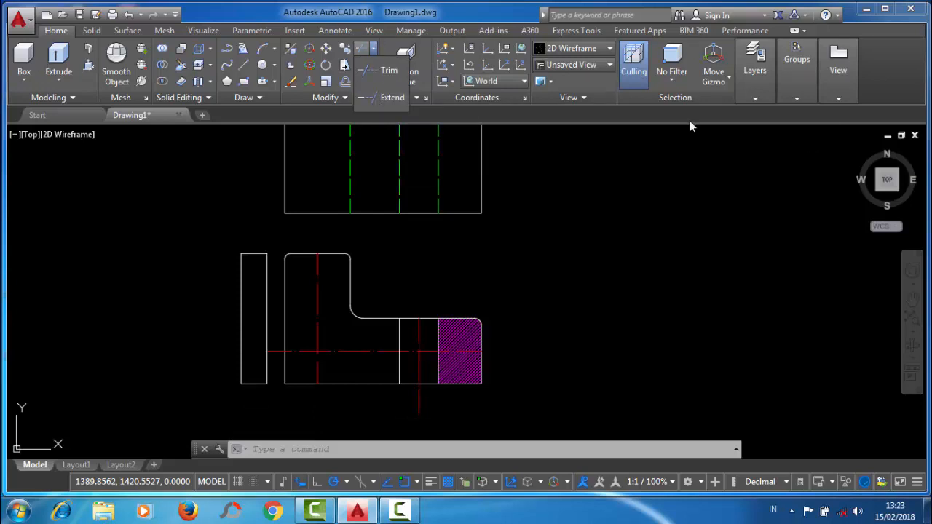
- Make Layer4 the current layer
click(757, 94)
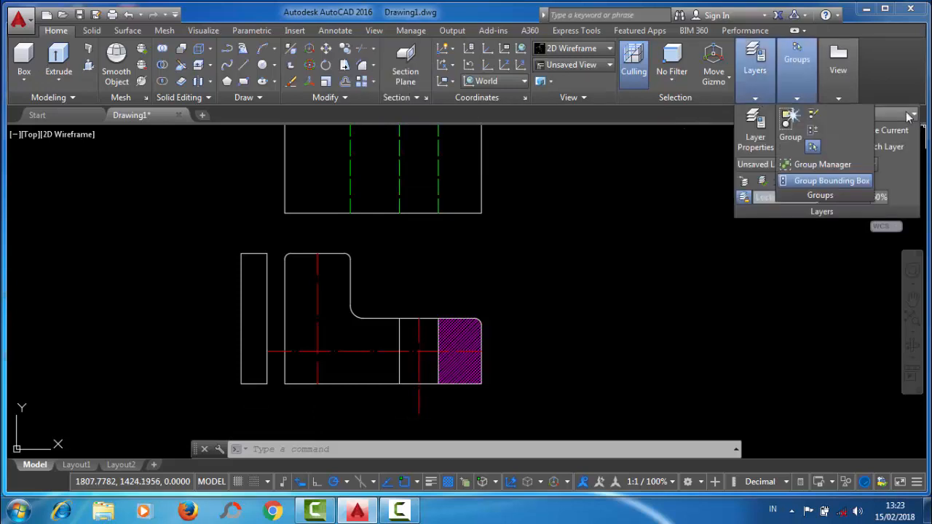
click(909, 117)
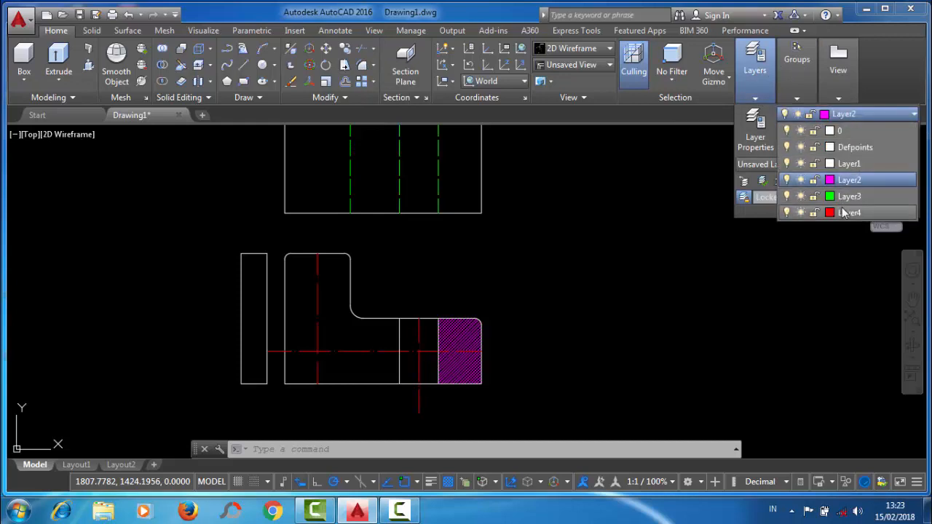
click(846, 212)
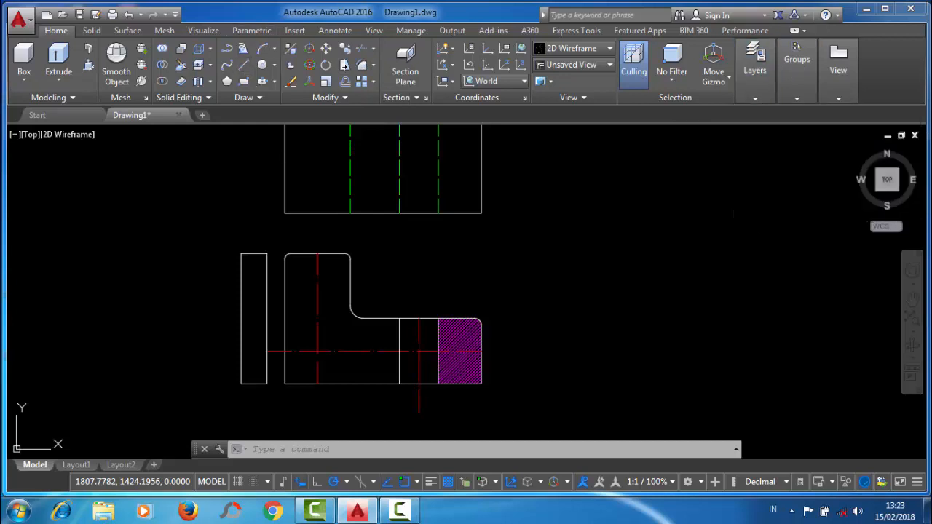
click(242, 65)
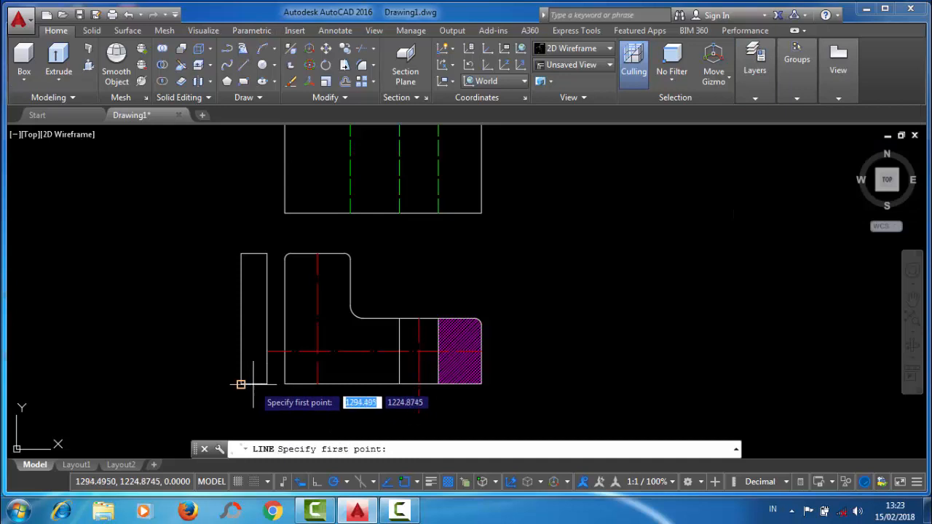
scroll(253, 383, up, 5)
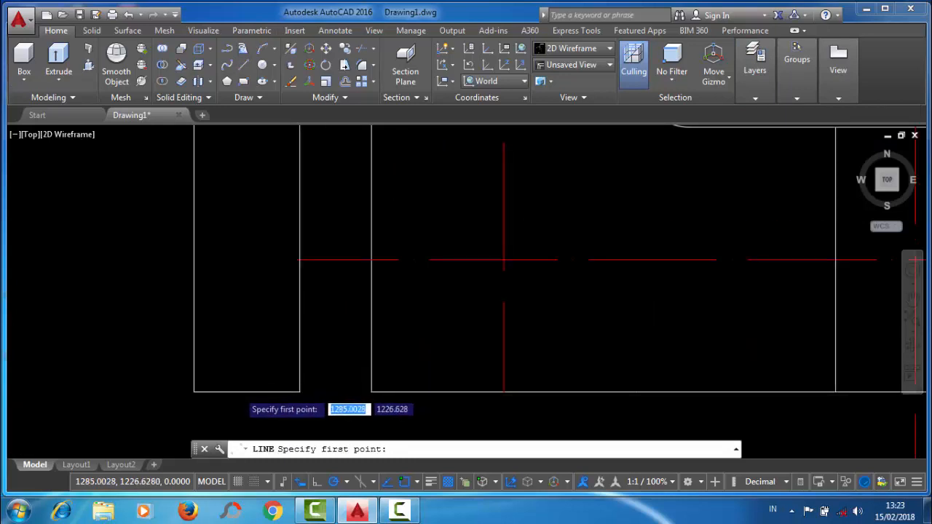
scroll(238, 392, down, 4)
click(139, 212)
right_click(139, 212)
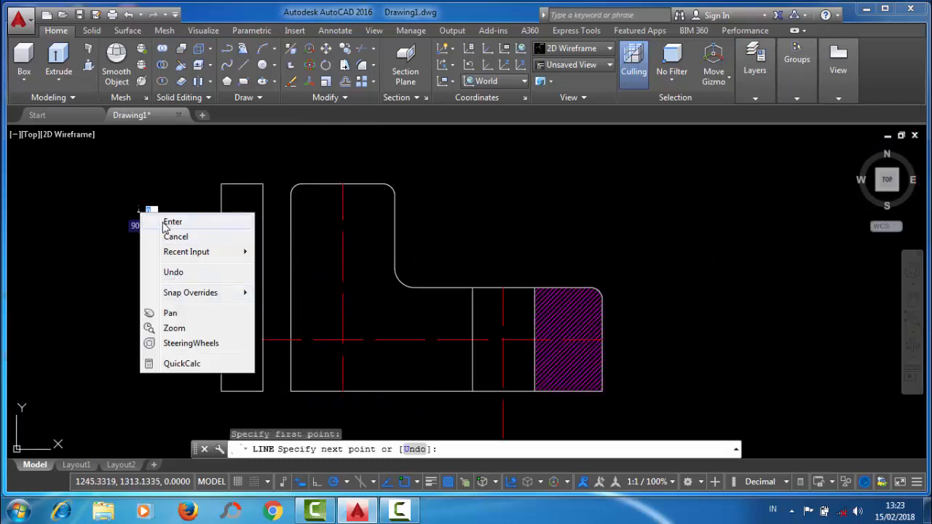
click(168, 238)
right_click(161, 217)
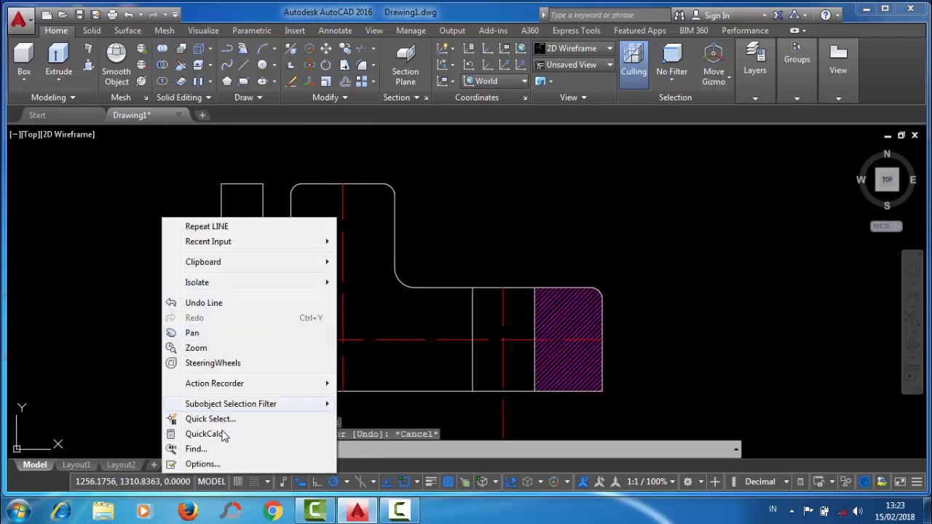
click(453, 487)
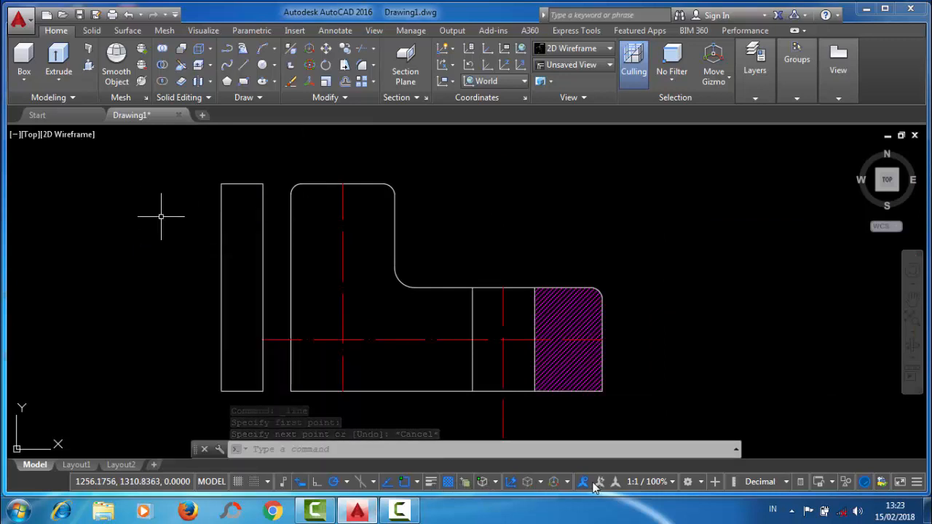
- Enable all object snap modes in the drafting settings and accept them
right_click(337, 478)
click(355, 465)
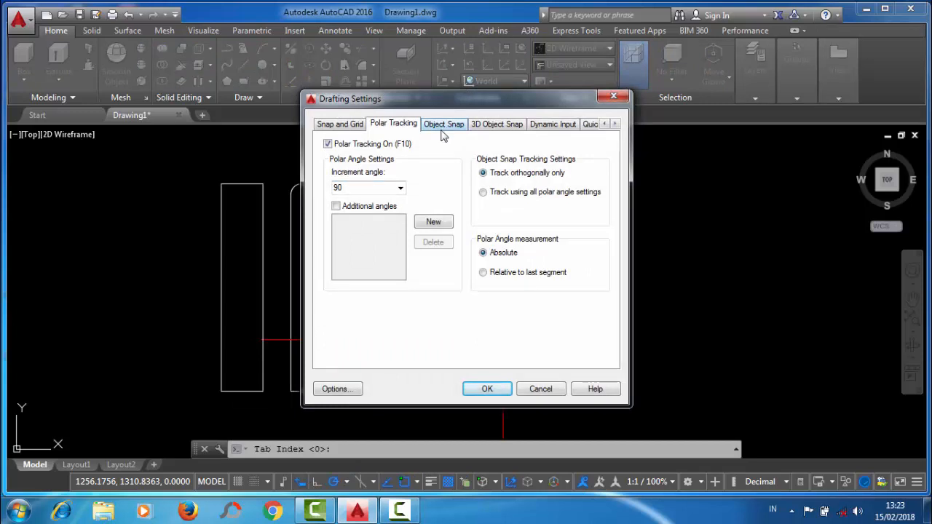
click(441, 125)
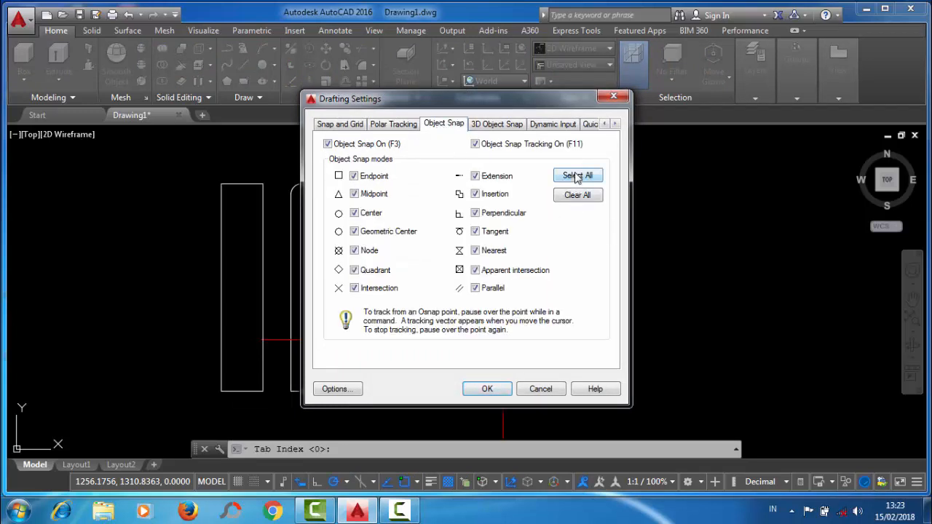
click(487, 389)
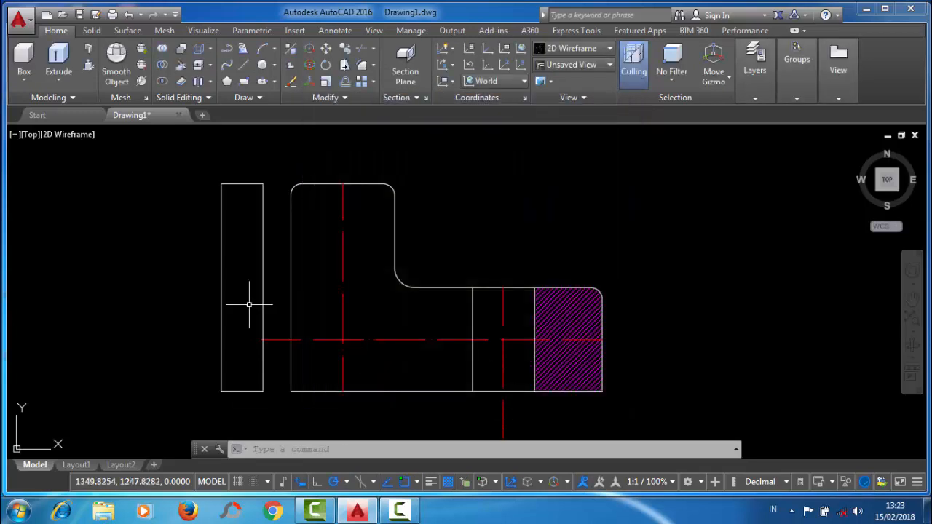
- Draw a vertical centerline through the narrow side view, from its bottom edge's midpoint to its top edge's midpoint
click(244, 66)
click(241, 391)
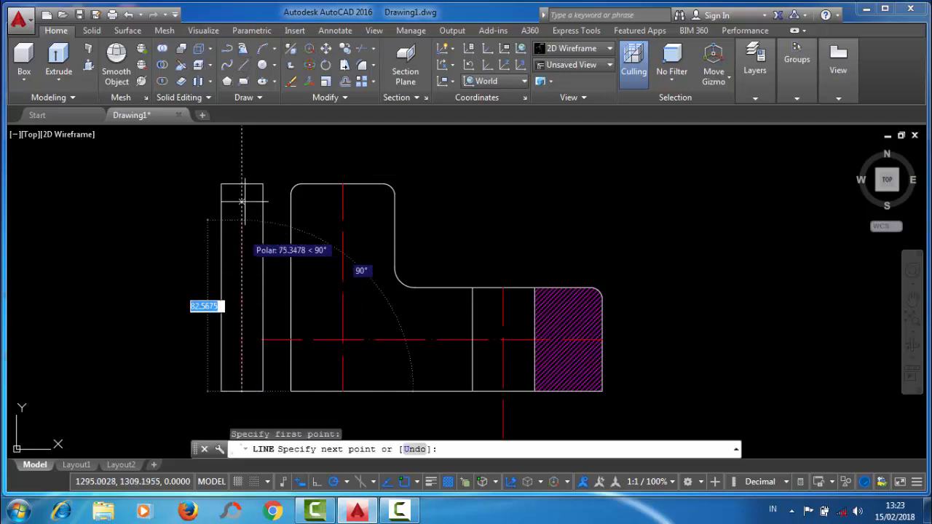
right_click(242, 185)
click(263, 195)
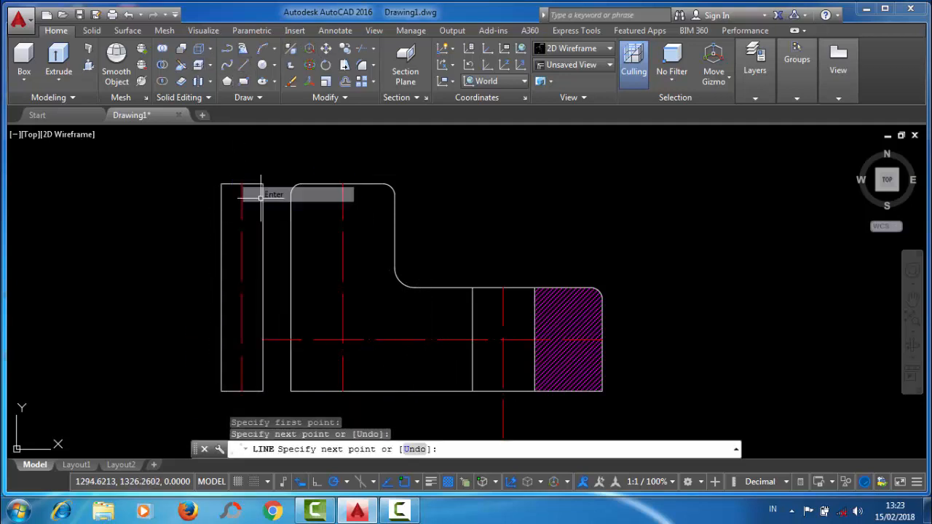
- Draw a horizontal centerline across the upper view, from its right edge's midpoint to slightly beyond its left edge
scroll(257, 186, down, 3)
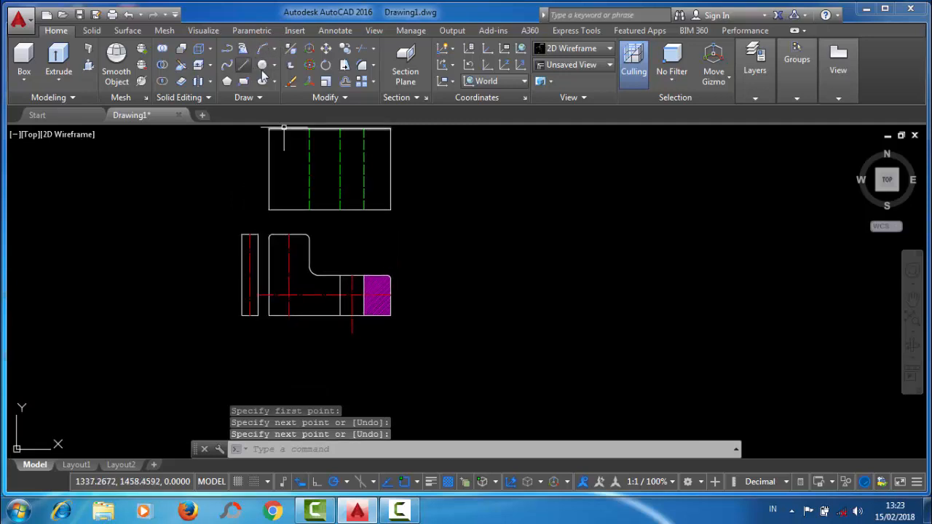
middle_drag(356, 191, 385, 266)
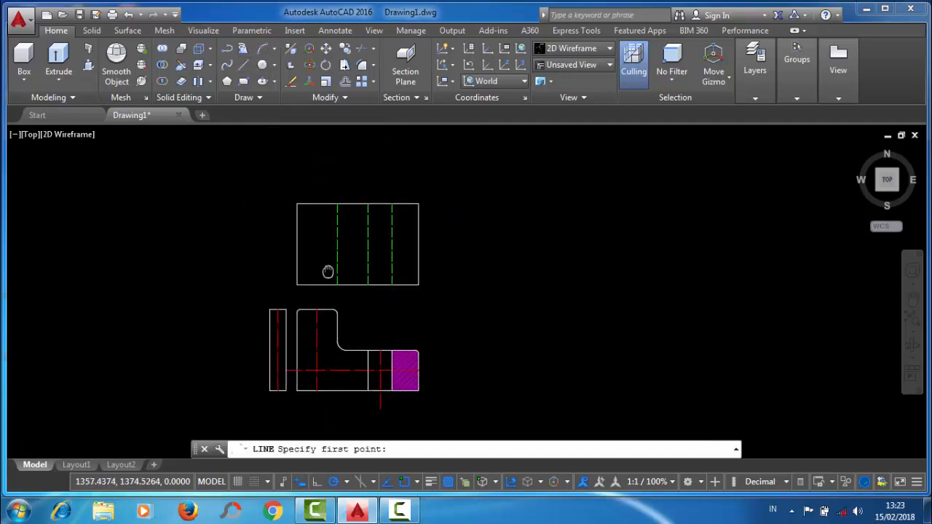
click(418, 246)
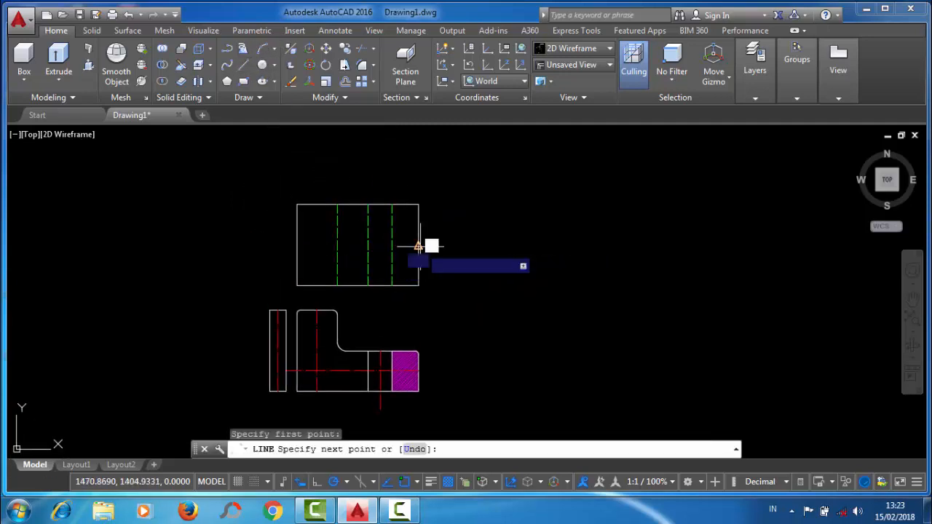
click(278, 245)
right_click(281, 246)
click(309, 253)
- Draw a vertical centerline from the top of the hole's axis in the L-shaped view to just above the upper view
scroll(431, 299, up, 2)
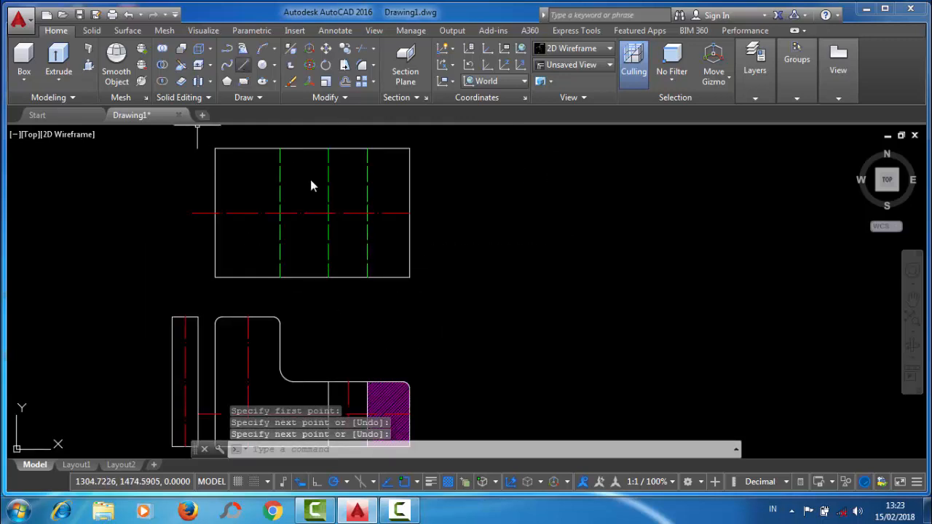
click(244, 65)
click(347, 381)
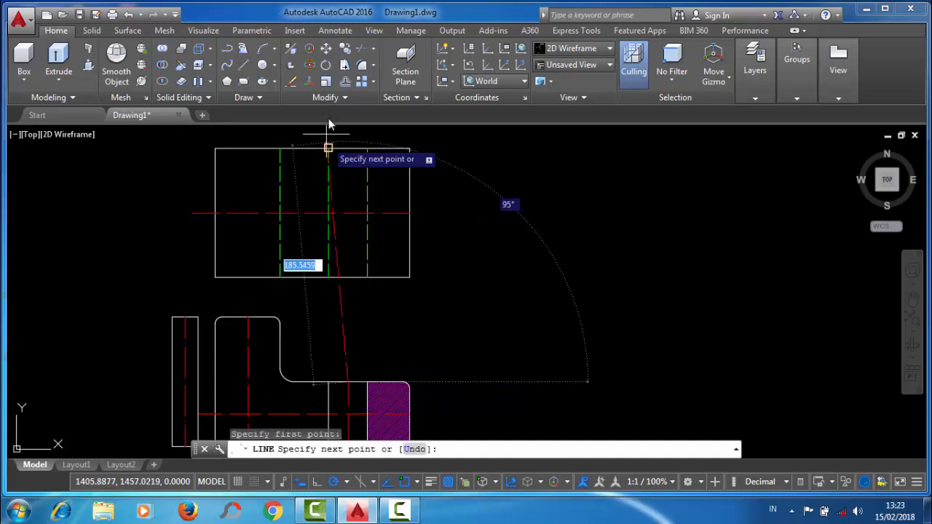
click(347, 129)
right_click(347, 129)
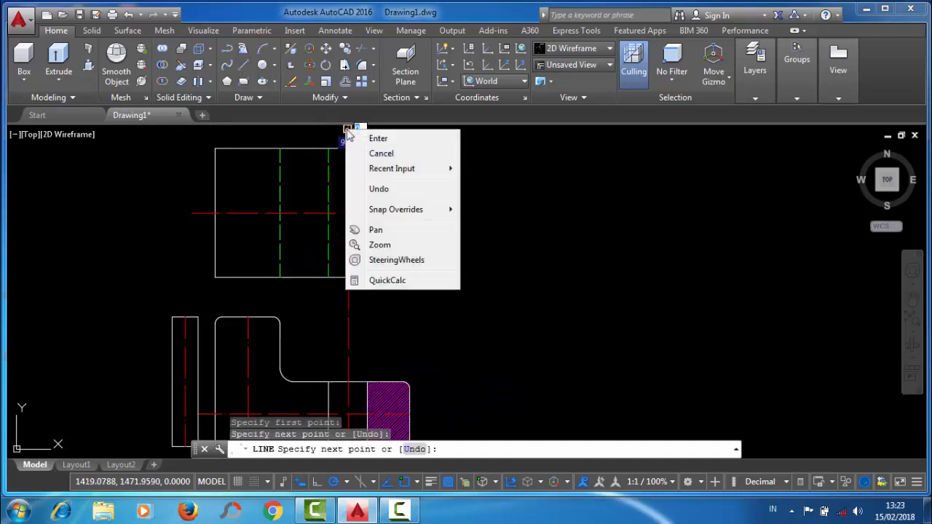
click(359, 140)
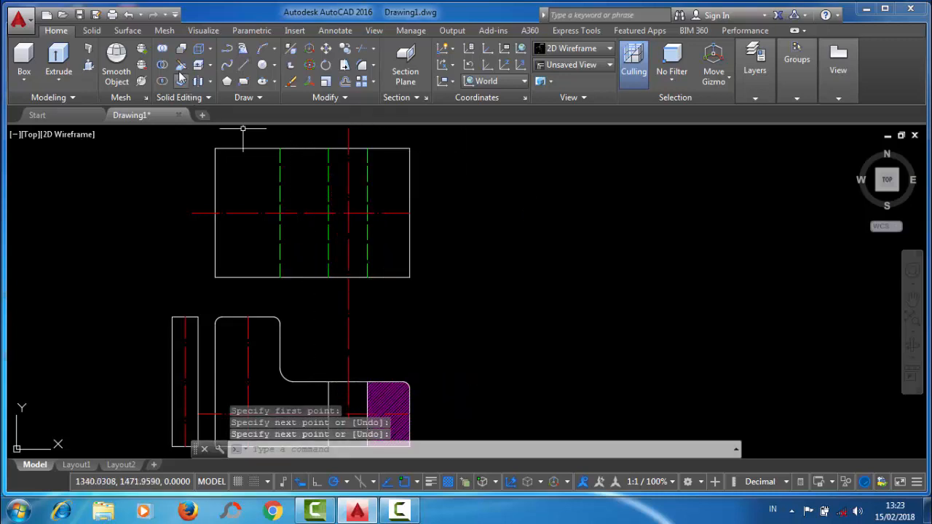
- Draw a vertical centerline from the midpoint of the L-shaped view's upright top edge to just above the upper view
click(242, 66)
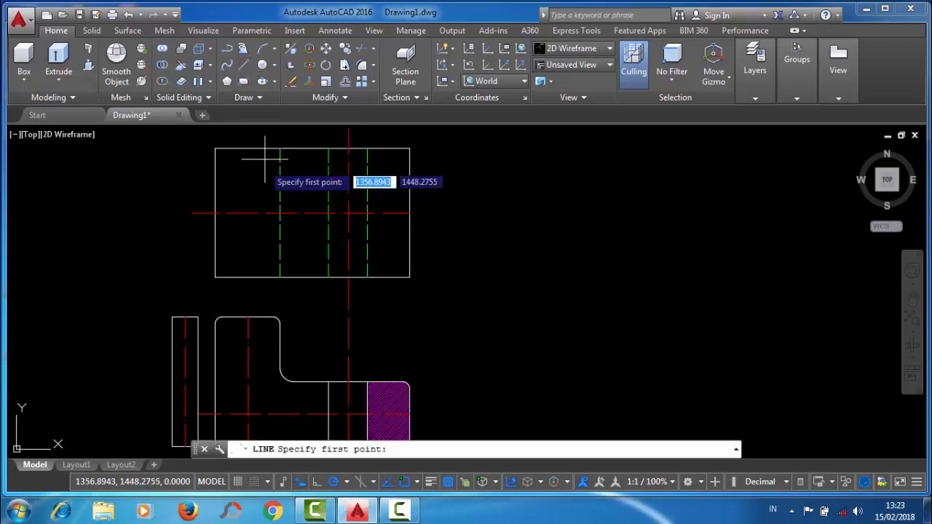
click(248, 317)
click(248, 135)
right_click(252, 137)
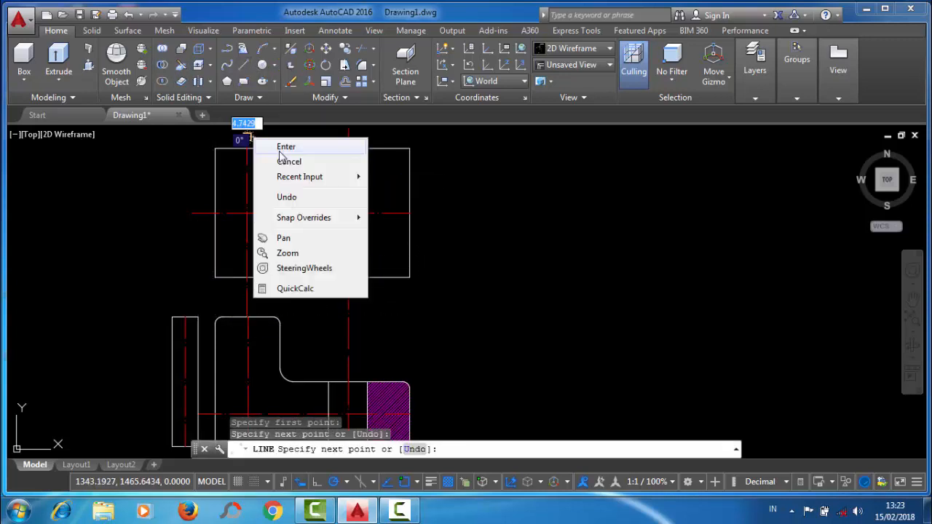
click(285, 147)
scroll(374, 339, down, 3)
mouse_move(374, 340)
middle_down()
mouse_move(366, 256)
mouse_move(373, 262)
middle_up()
scroll(373, 262, up, 2)
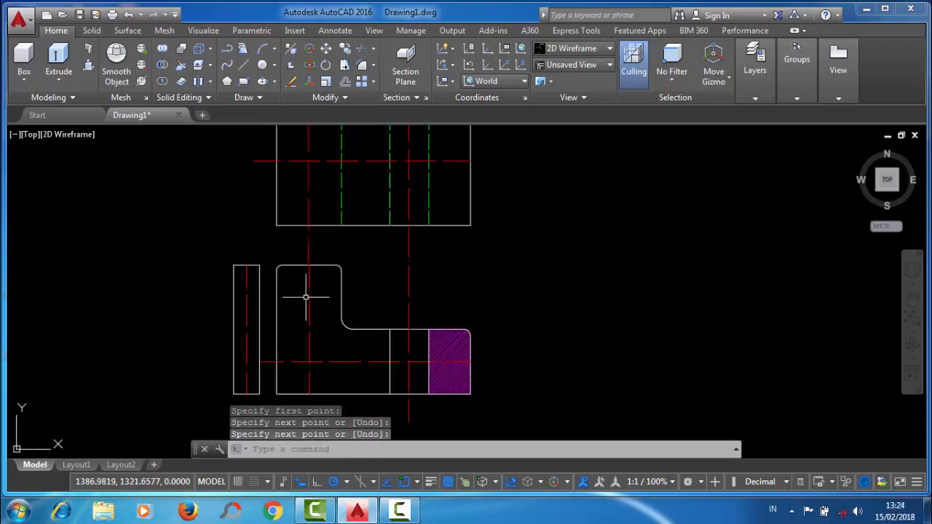
scroll(360, 185, down, 2)
middle_drag(360, 187, 399, 233)
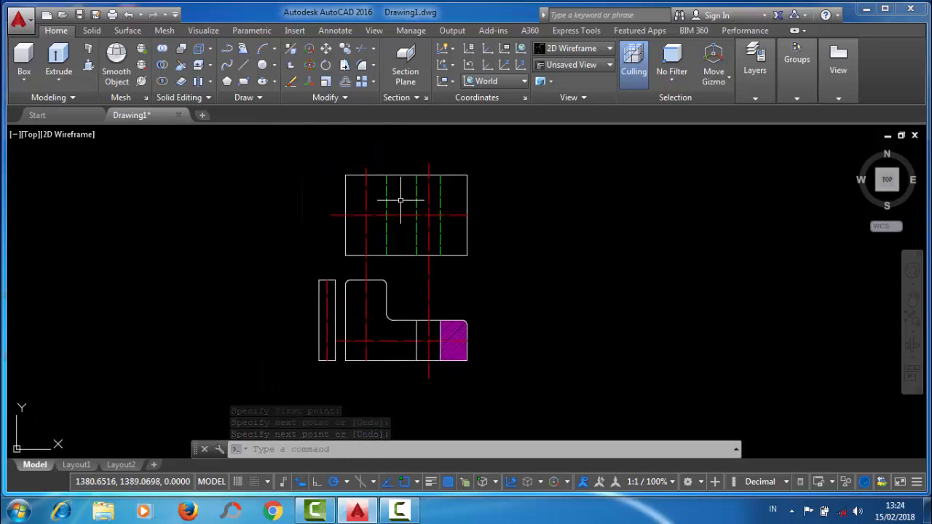
- In Layout1, enlarge the viewport by stretching its upper-right and lower-left corners outward beyond the sheet, so the whole upper view fits inside
click(76, 464)
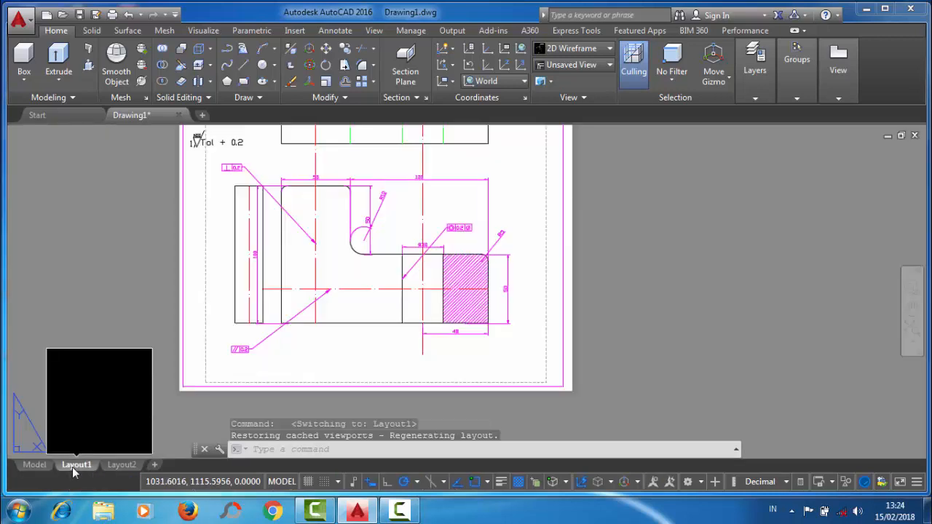
scroll(372, 211, up, 2)
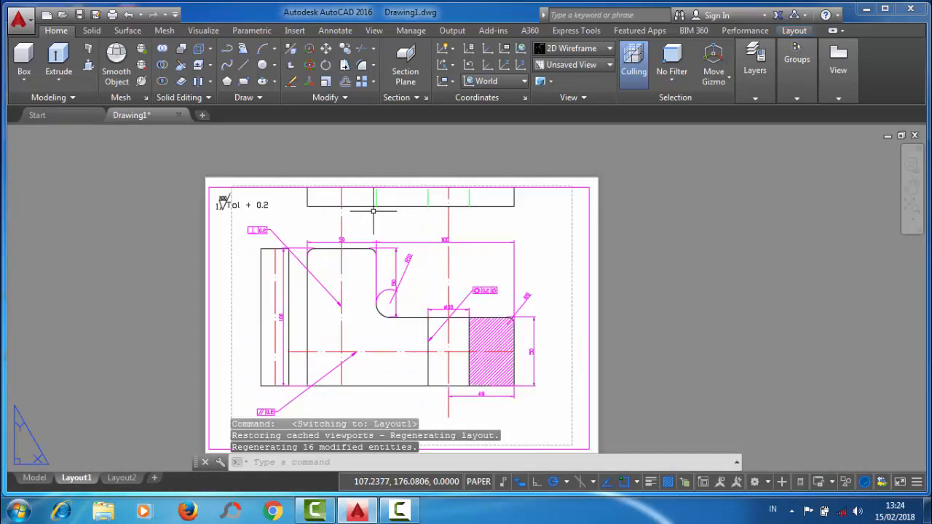
click(634, 228)
click(572, 160)
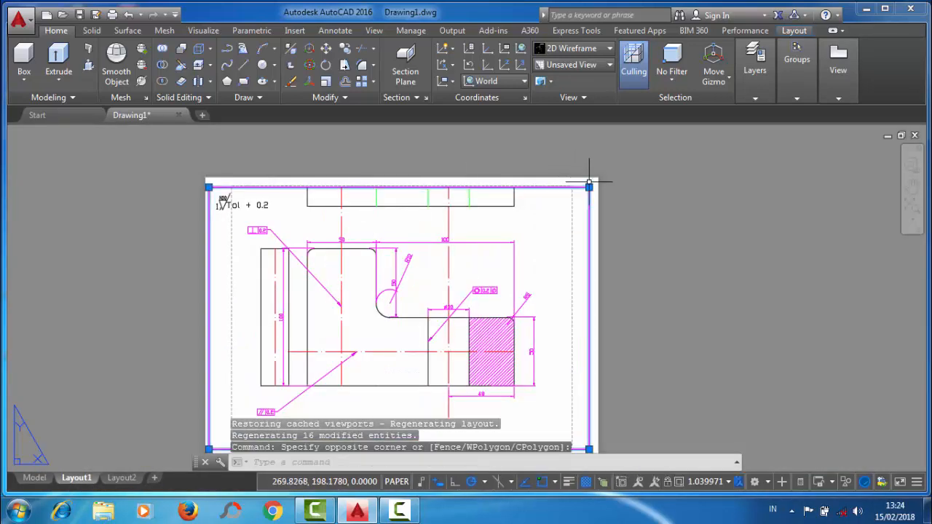
click(588, 187)
scroll(604, 145, down, 3)
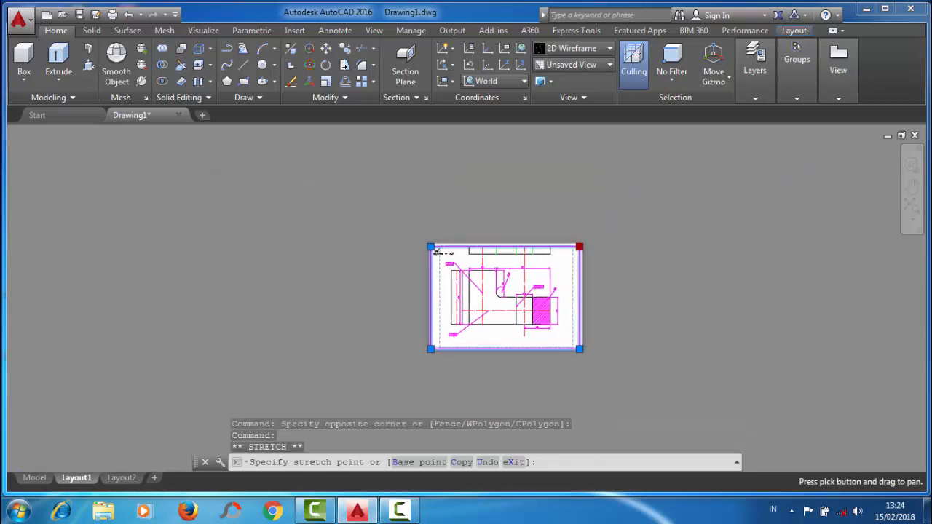
click(595, 180)
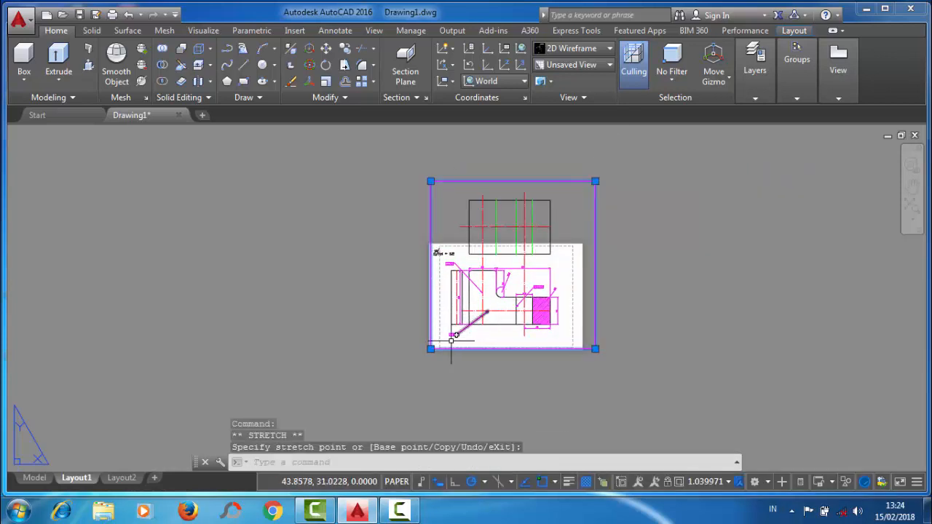
click(430, 348)
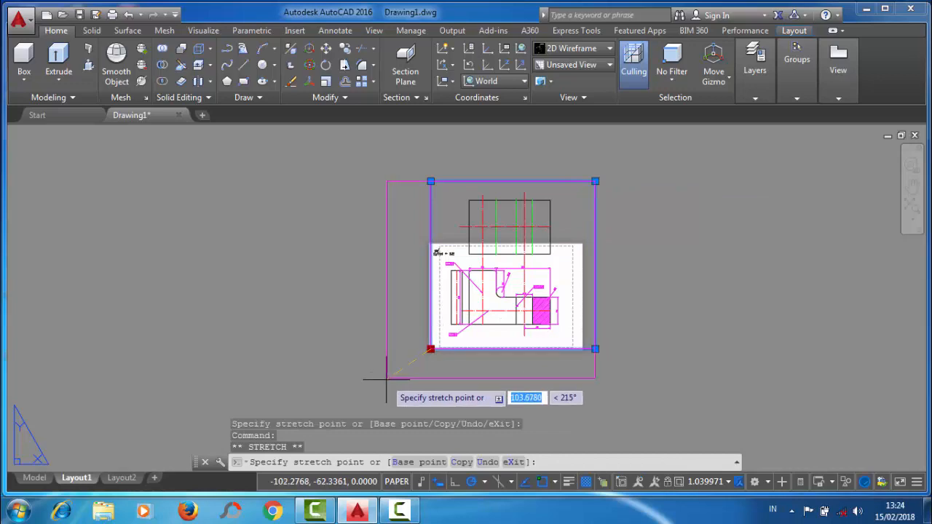
click(385, 379)
- Examine the dimensioned views and their placement on the sheet in Layout1
scroll(469, 331, up, 2)
scroll(439, 288, up, 3)
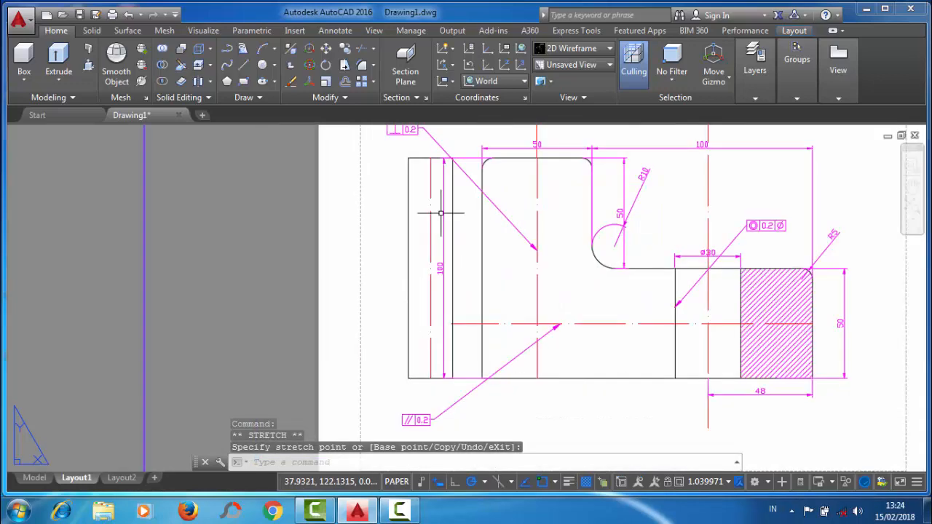
scroll(440, 213, down, 1)
scroll(439, 217, up, 3)
middle_drag(439, 217, 383, 221)
scroll(383, 221, down, 3)
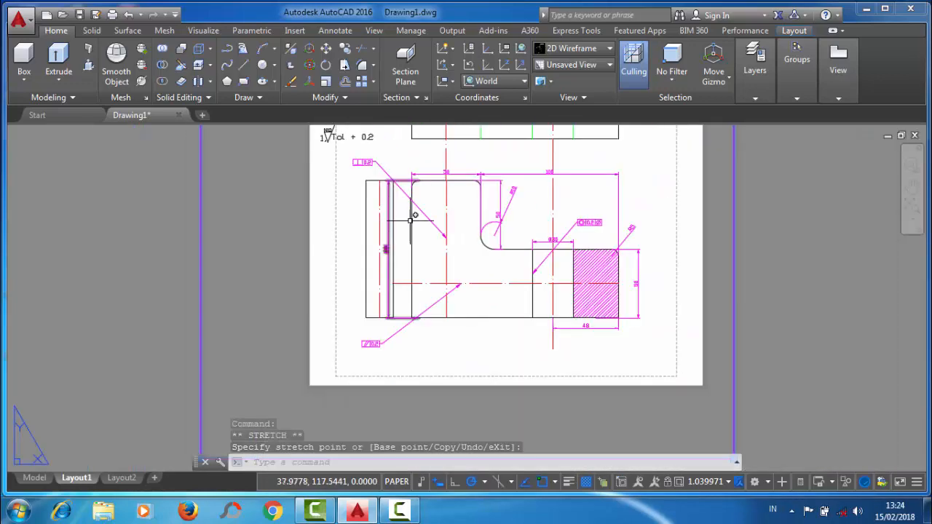
middle_drag(450, 222, 349, 318)
scroll(393, 224, down, 3)
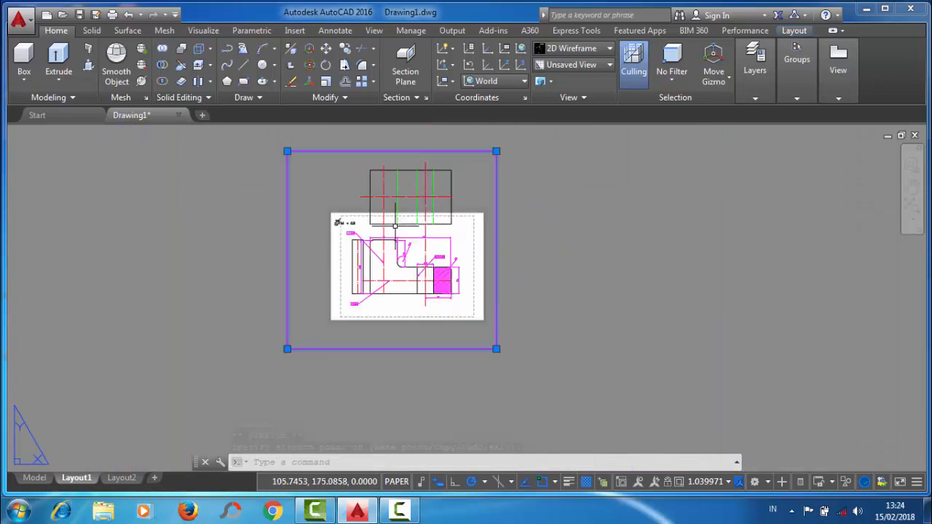
scroll(345, 281, up, 2)
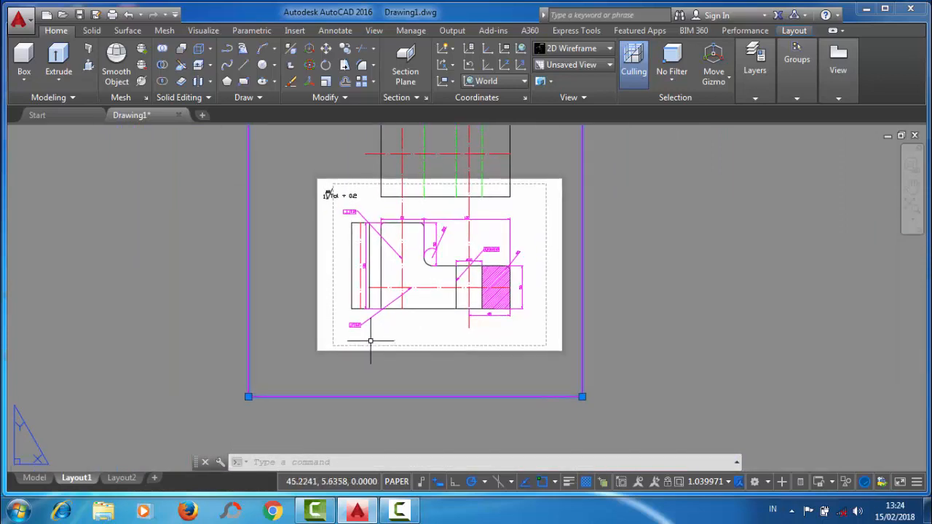
scroll(354, 312, up, 2)
scroll(348, 291, down, 3)
scroll(347, 271, up, 4)
scroll(347, 272, up, 2)
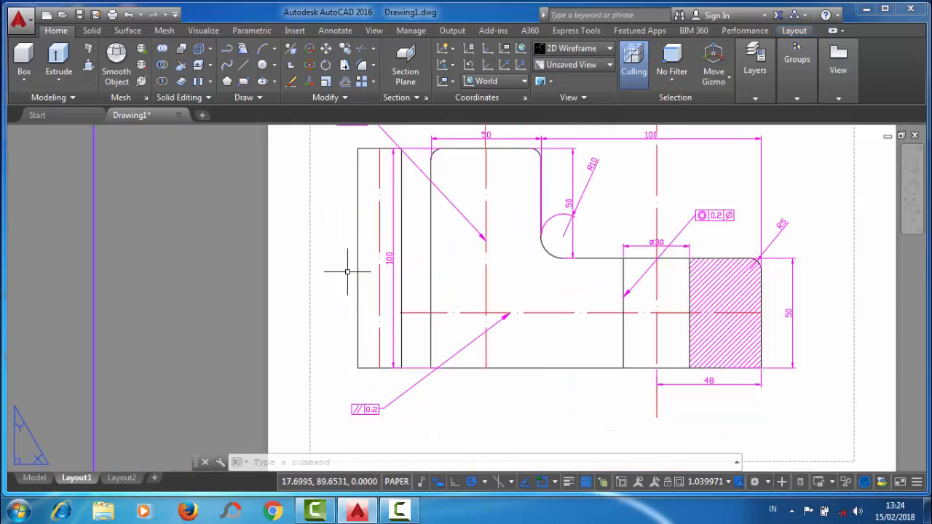
key(m)
key(Return)
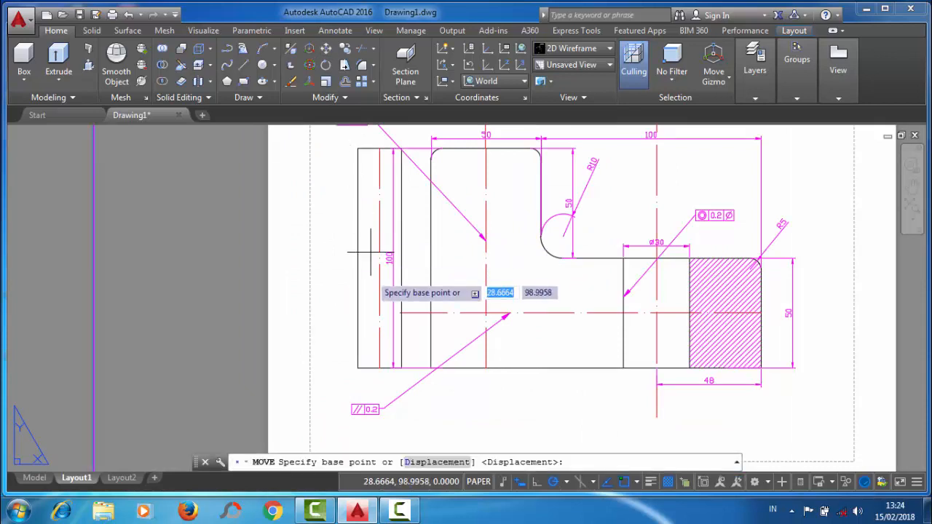
scroll(362, 263, down, 2)
key(Escape)
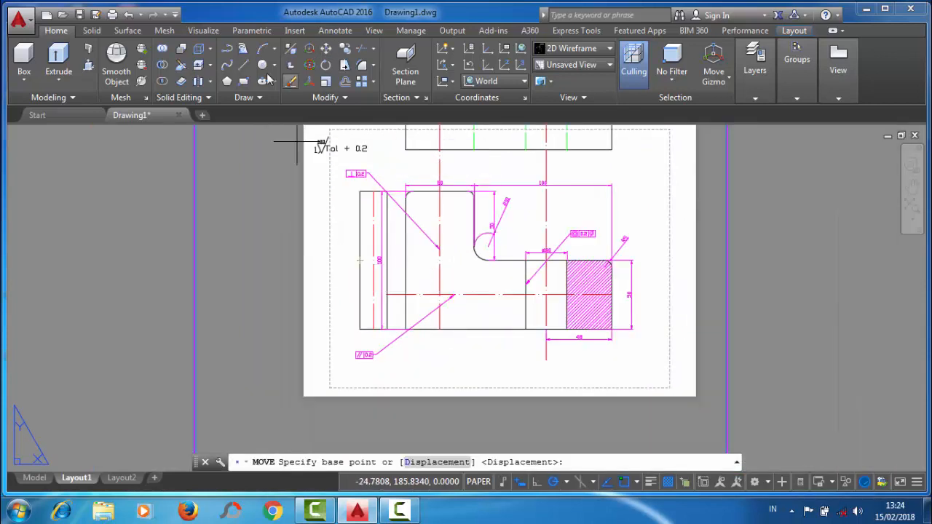
click(242, 65)
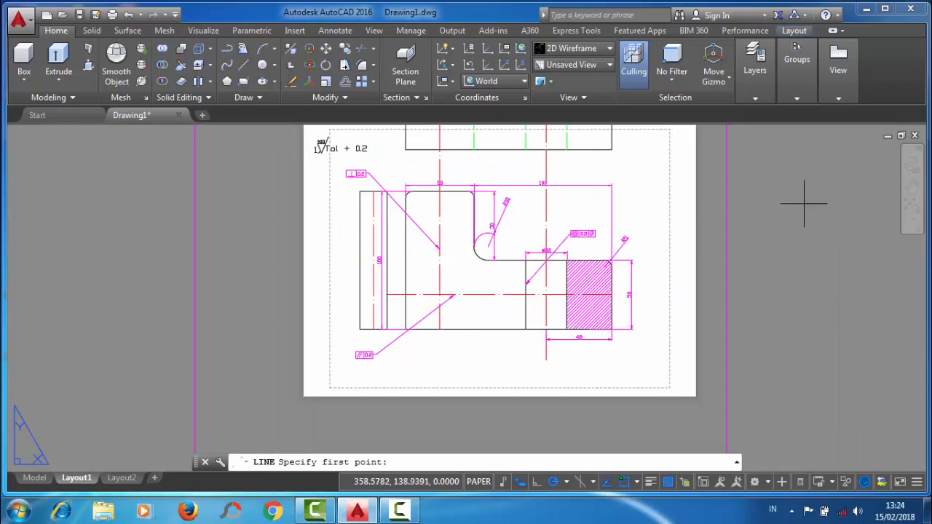
click(804, 202)
right_click(804, 202)
click(818, 217)
click(315, 217)
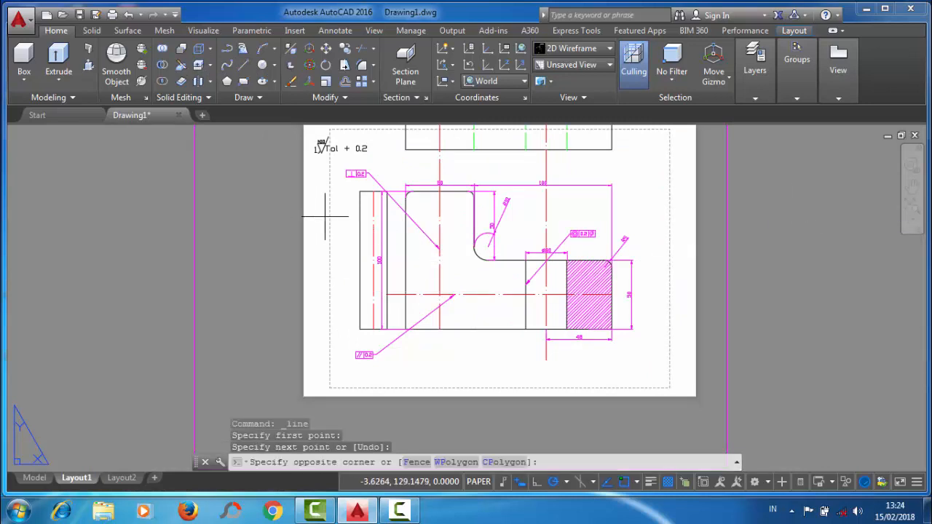
double_click(332, 218)
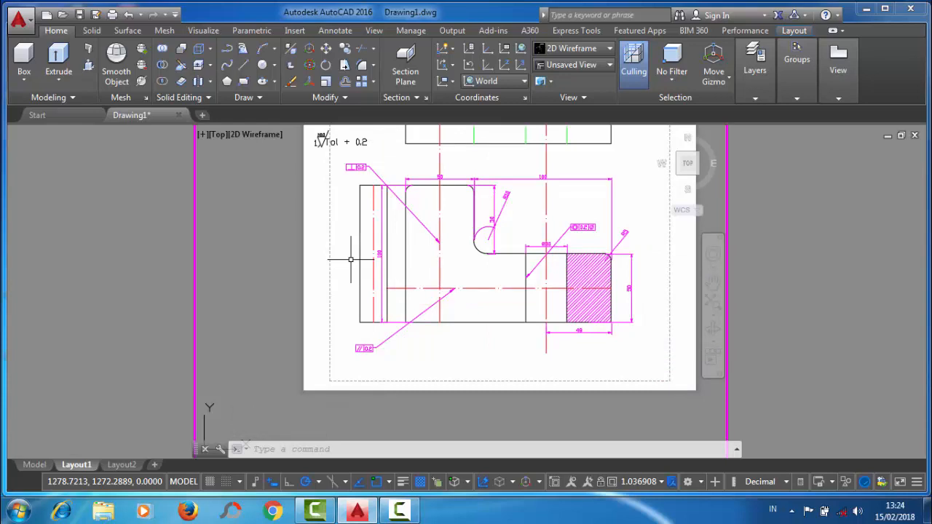
key(ctrl+z)
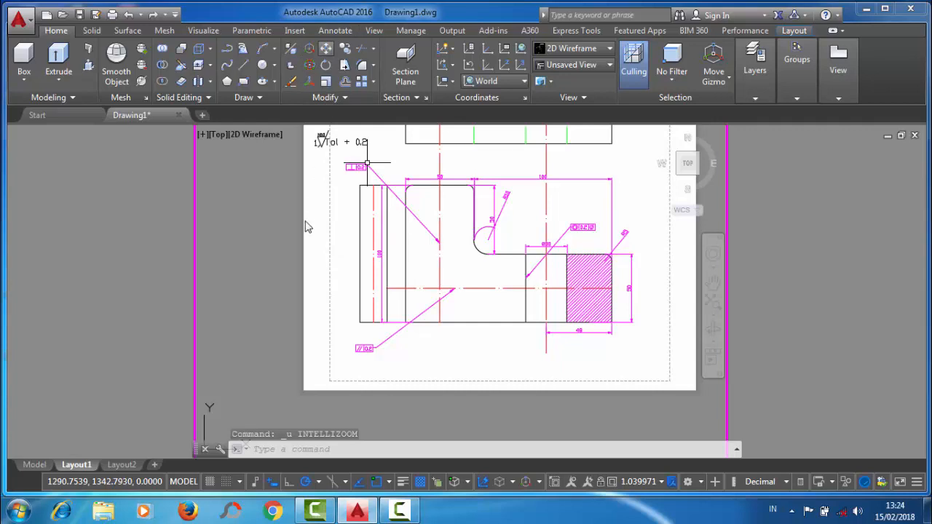
double_click(152, 185)
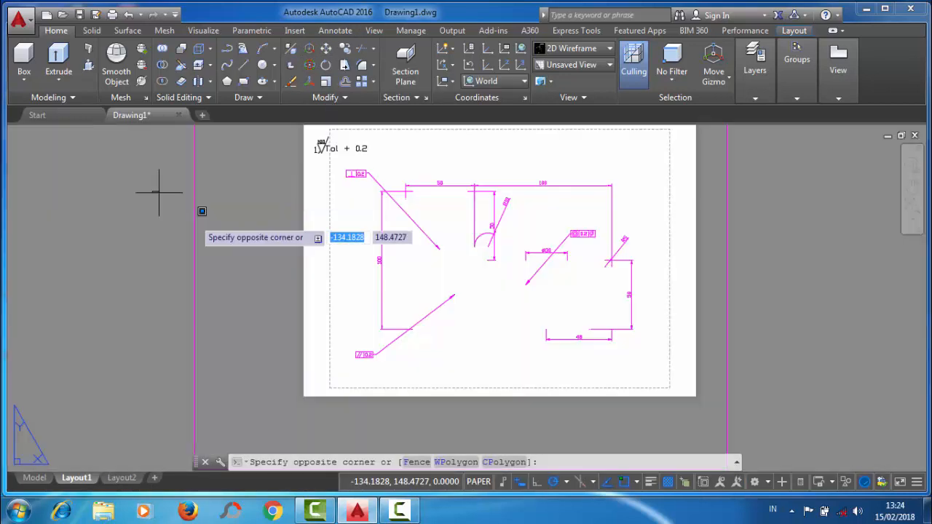
click(150, 204)
scroll(151, 209, down, 2)
middle_drag(168, 216, 226, 233)
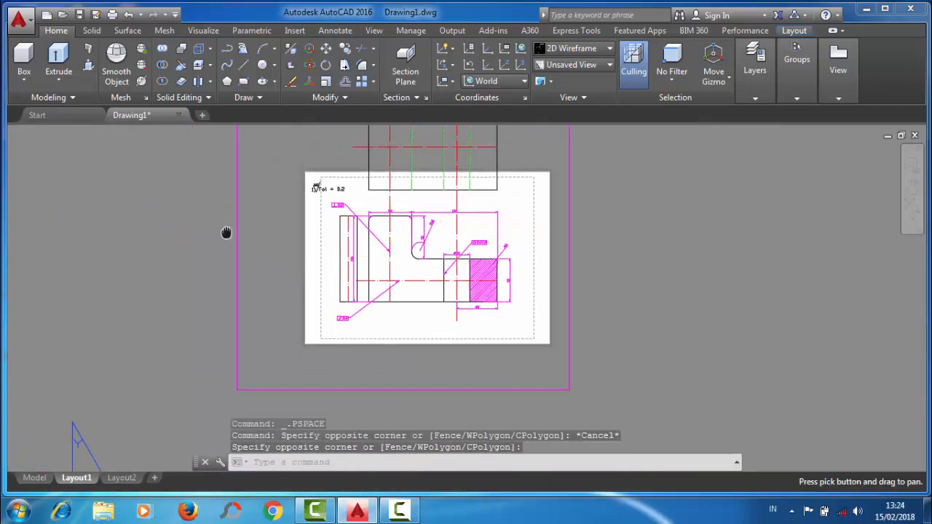
- In model space, move the narrow side view with its centerline about 21 units horizontally to the left, away from the L-shaped view
click(37, 478)
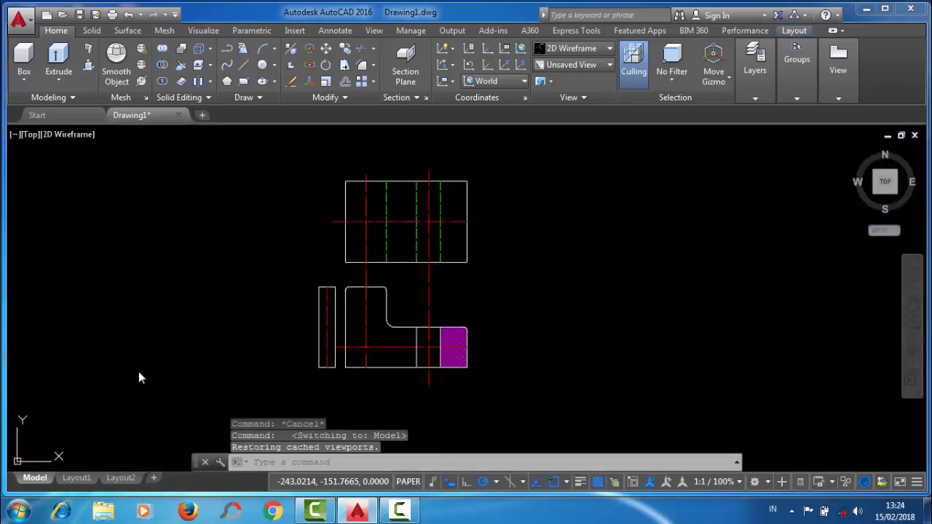
middle_drag(322, 325, 309, 214)
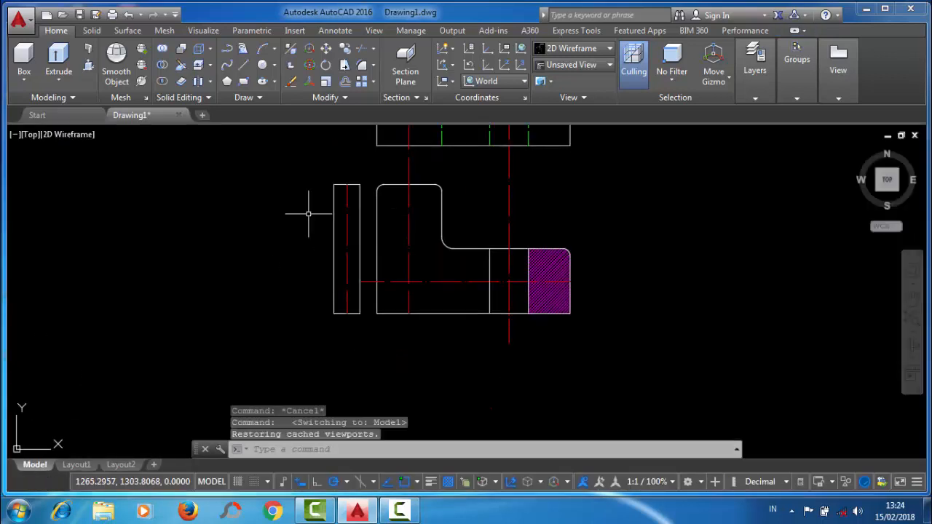
click(325, 48)
click(366, 323)
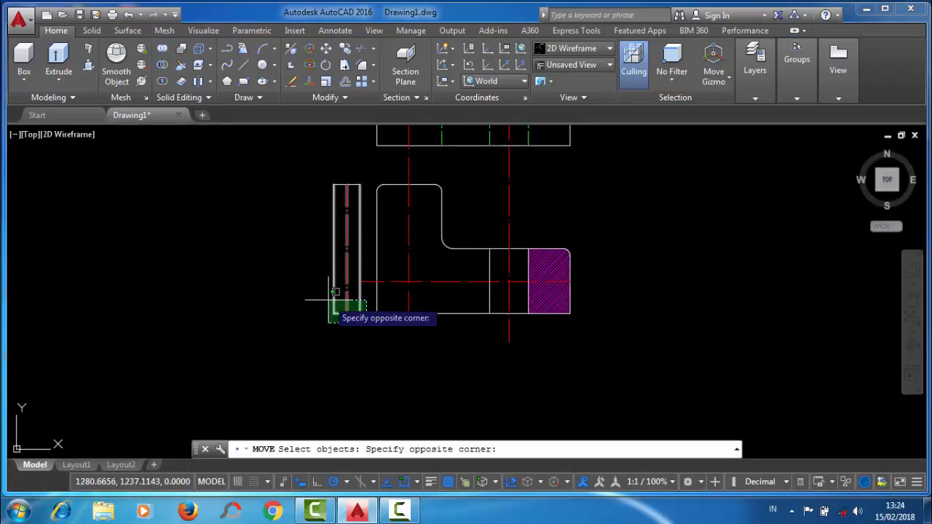
click(305, 185)
click(366, 207)
click(344, 180)
scroll(345, 312, up, 4)
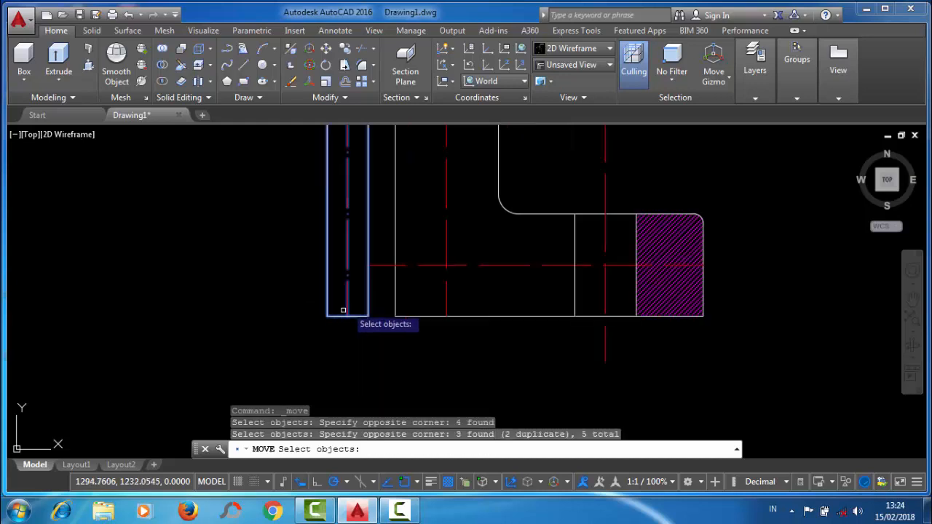
key(Return)
click(314, 318)
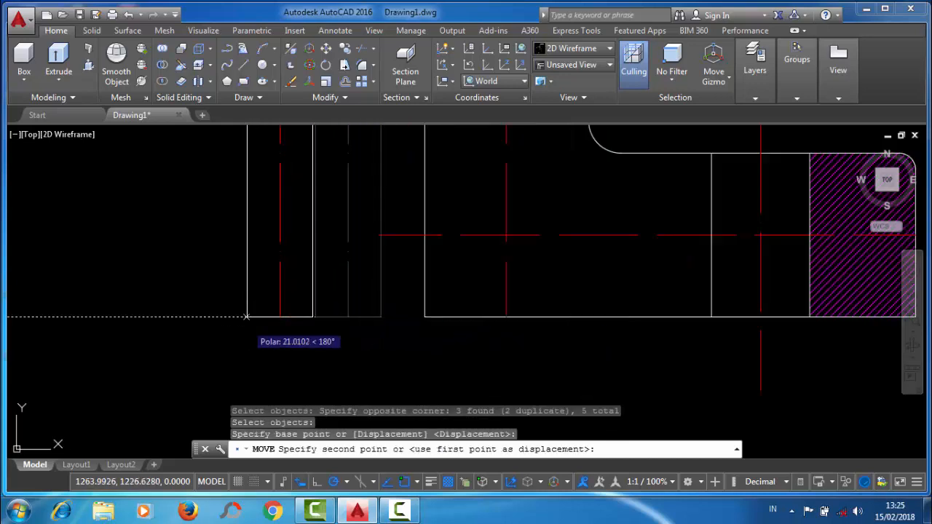
click(246, 317)
scroll(427, 362, down, 5)
scroll(513, 251, up, 4)
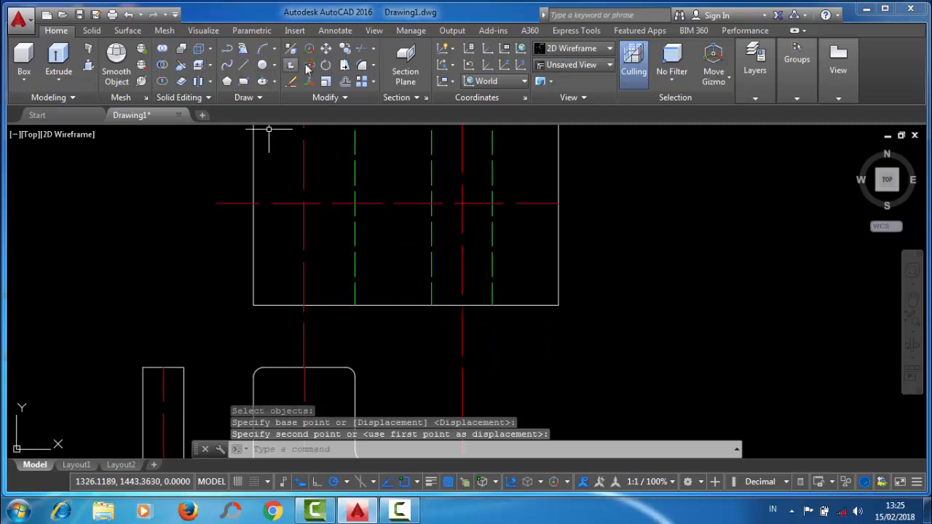
key(Return)
scroll(369, 189, down, 4)
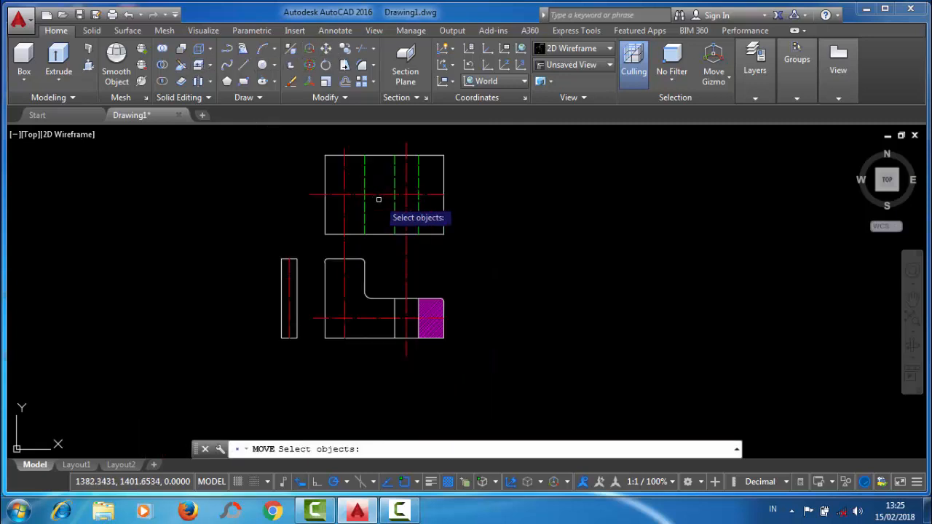
- Switch to Layout1 and examine the placement of the three views and their dimensions on the sheet
click(73, 464)
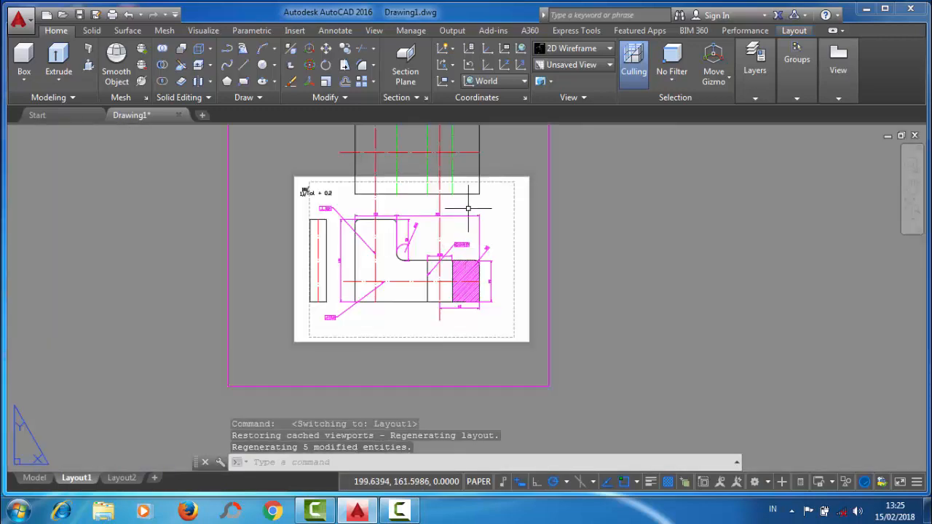
scroll(468, 208, down, 2)
middle_drag(468, 208, 460, 240)
scroll(462, 184, up, 2)
middle_drag(471, 201, 441, 169)
scroll(364, 168, up, 4)
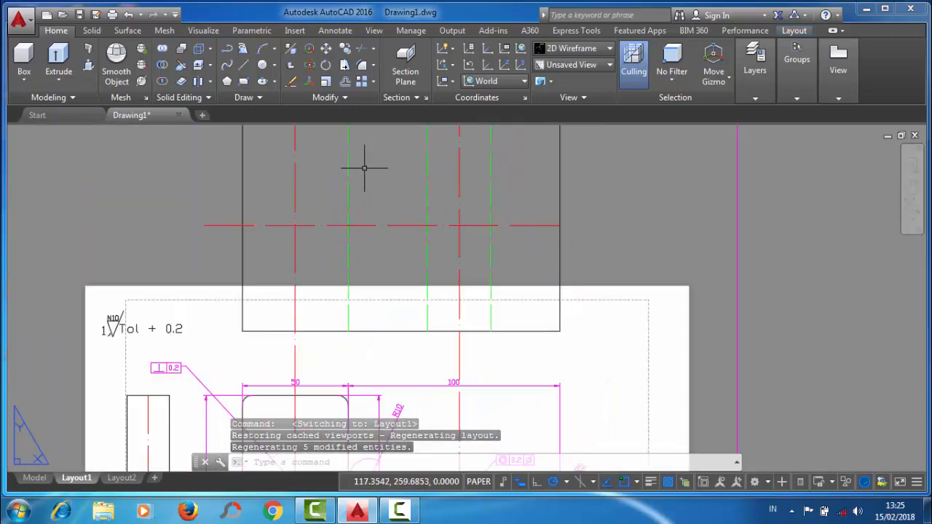
scroll(364, 167, down, 4)
middle_drag(364, 167, 345, 203)
scroll(269, 291, up, 2)
middle_drag(411, 260, 344, 310)
scroll(396, 267, down, 2)
middle_drag(291, 281, 290, 239)
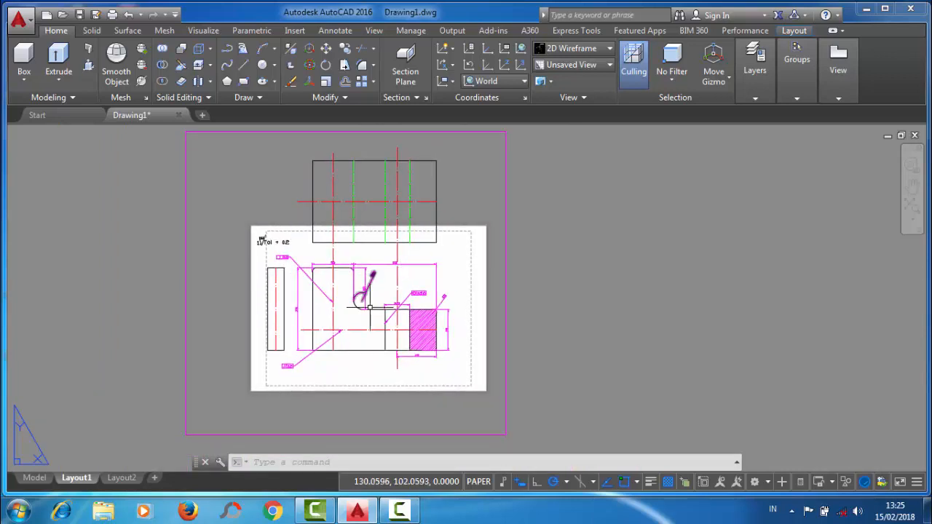
scroll(356, 326, up, 2)
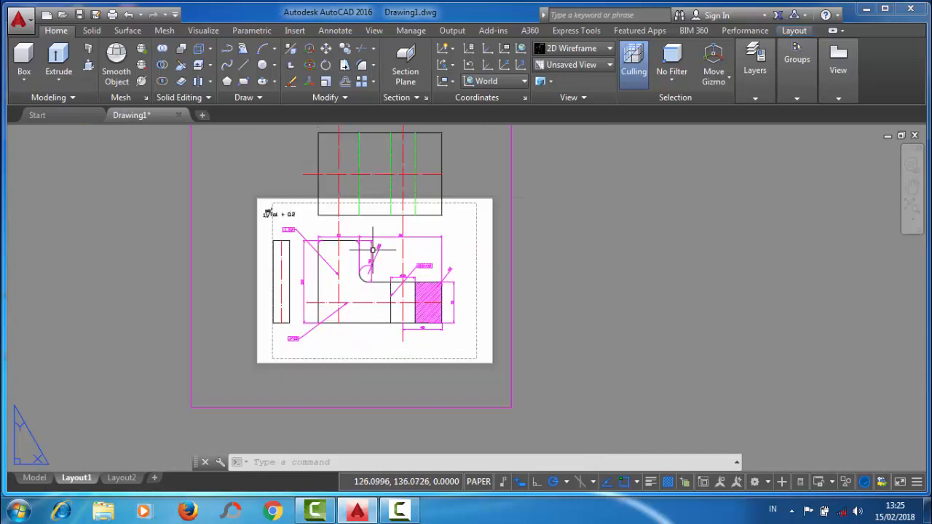
scroll(373, 243, up, 3)
scroll(370, 230, down, 5)
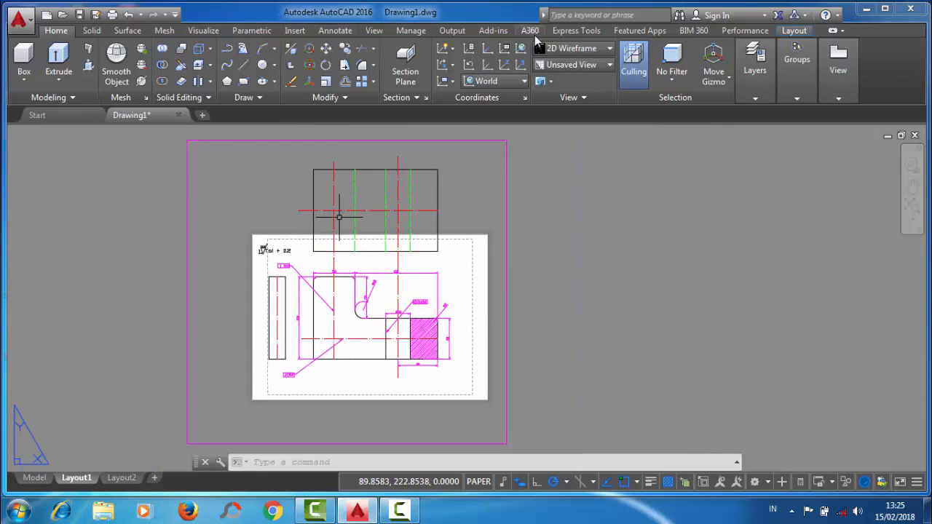
- Make Layer2 the current layer
click(758, 99)
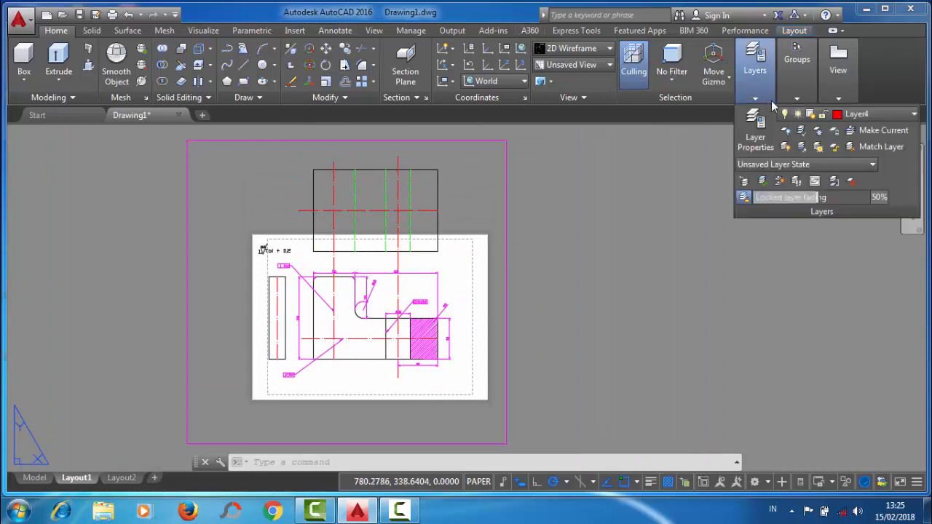
click(848, 116)
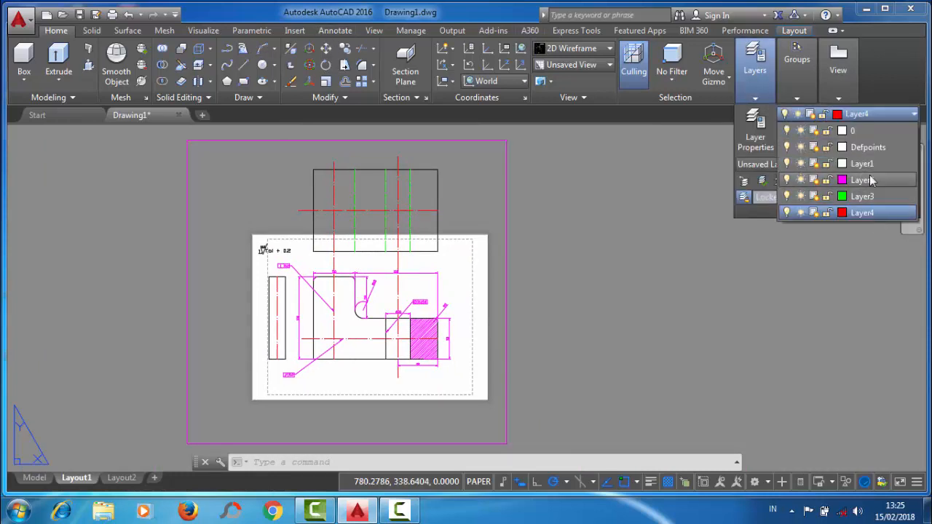
click(866, 180)
- Dimension the upper view's height along its left edge, placing the dimension line just outside that edge
click(335, 30)
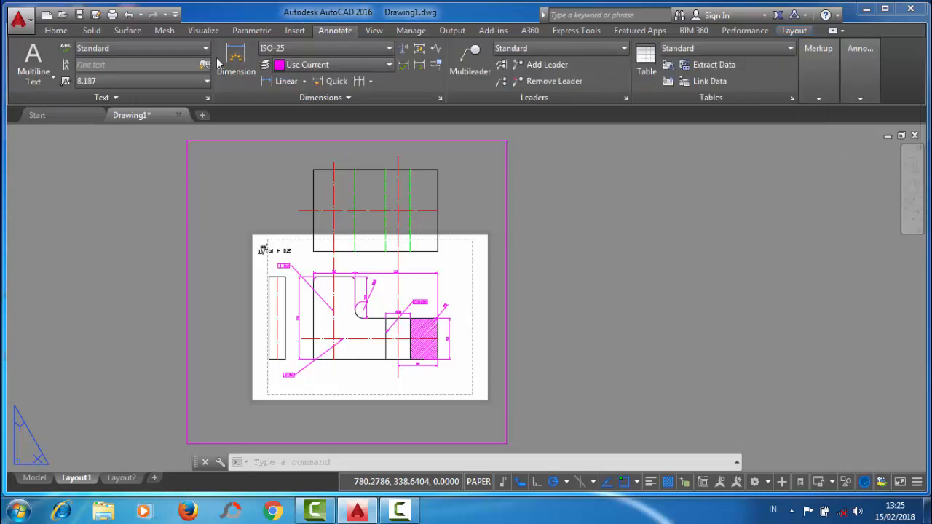
click(234, 61)
scroll(381, 264, up, 5)
scroll(373, 261, down, 5)
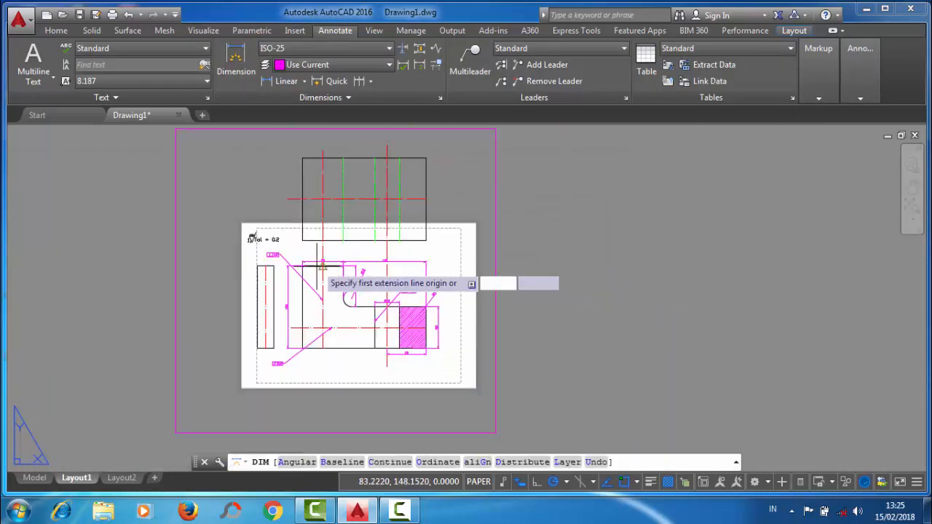
scroll(317, 287, up, 4)
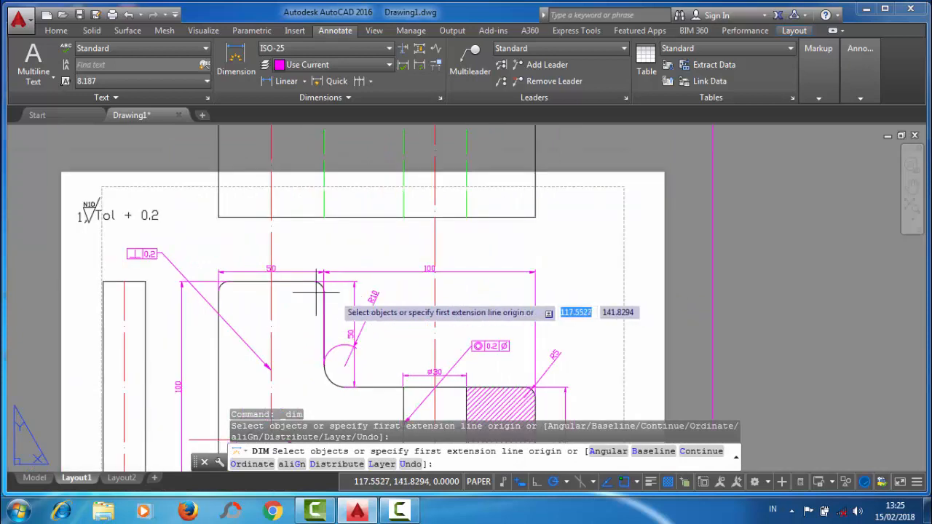
scroll(316, 290, down, 4)
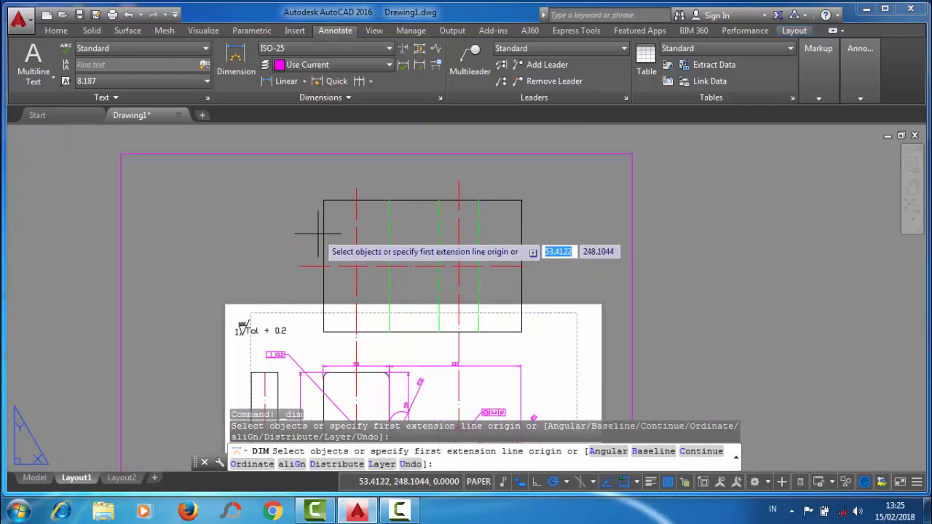
key(Return)
click(323, 266)
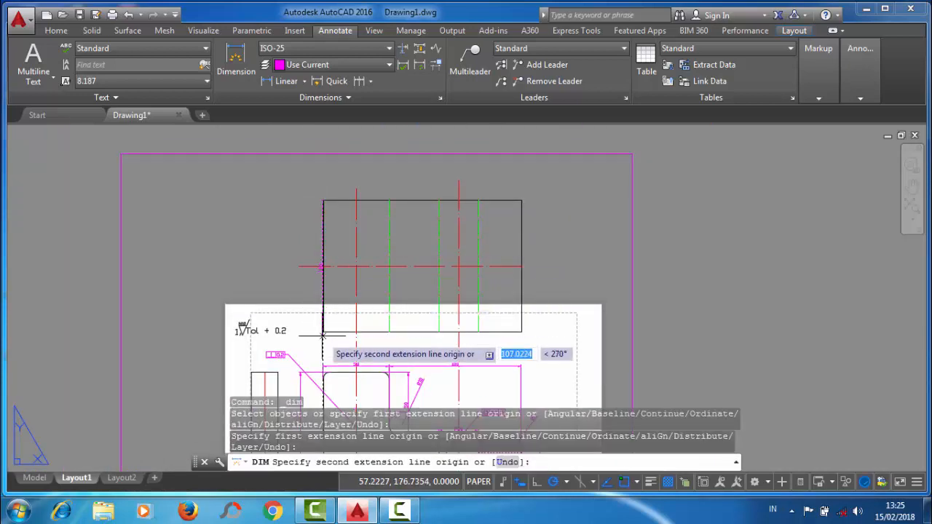
click(322, 332)
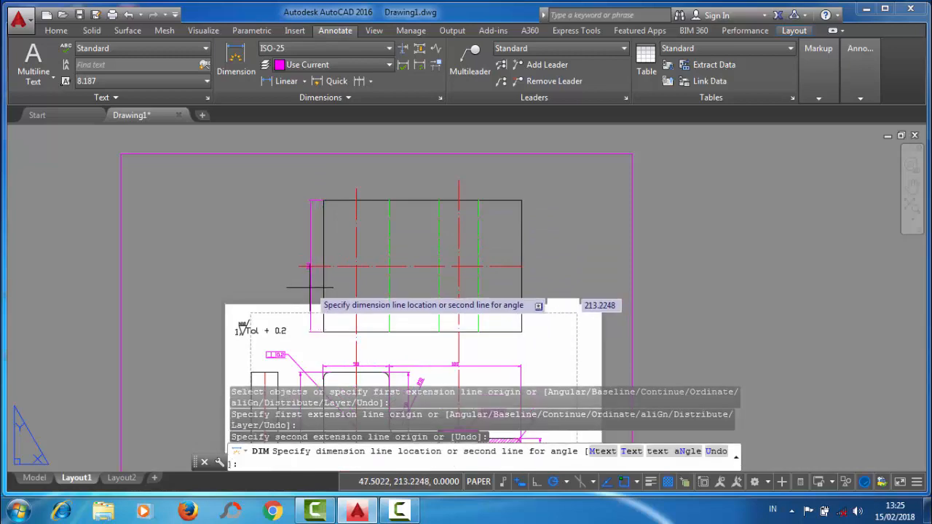
scroll(309, 286, up, 6)
scroll(310, 291, down, 4)
middle_drag(312, 333, 323, 140)
scroll(325, 169, down, 3)
middle_drag(324, 208, 313, 295)
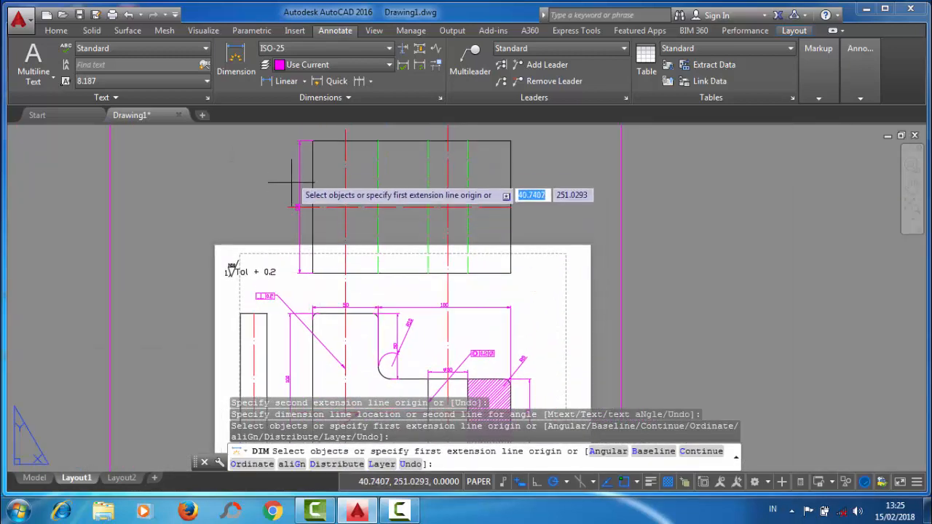
- Dimension the narrow side view's width between its two bottom corners, placing the dimension line just below the view
scroll(320, 274, up, 2)
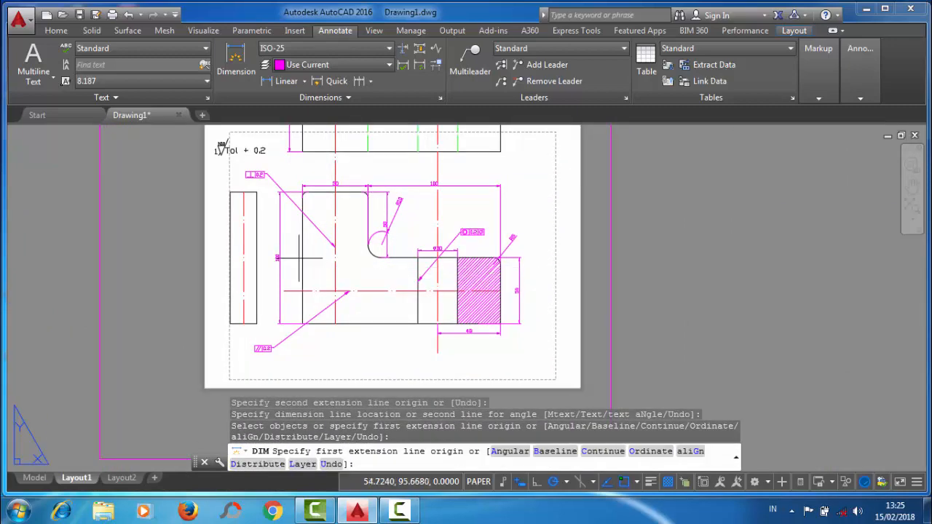
scroll(293, 266, up, 4)
scroll(256, 256, down, 2)
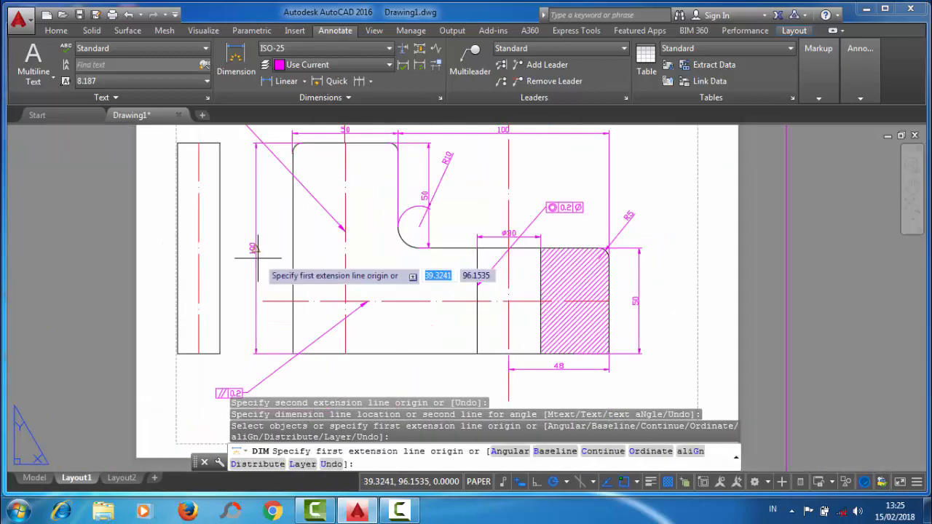
scroll(204, 346, down, 2)
scroll(184, 355, up, 5)
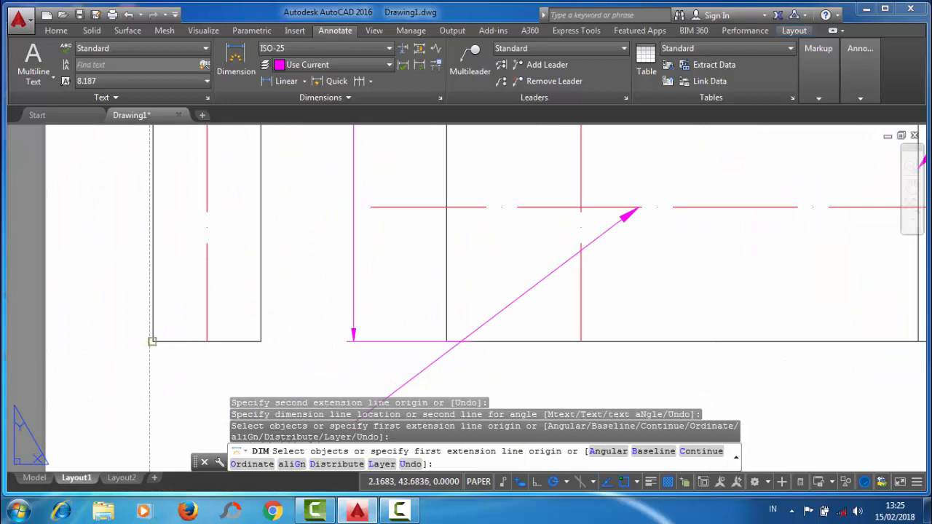
click(153, 340)
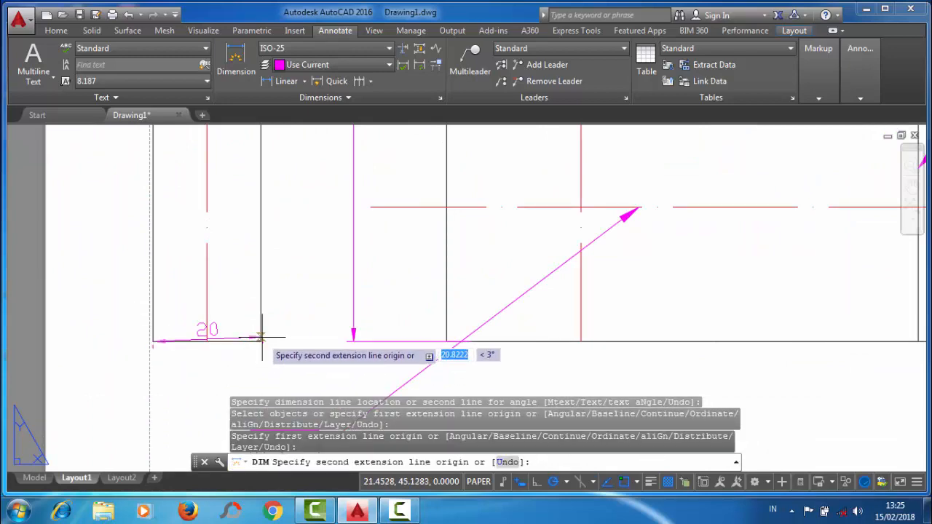
click(260, 340)
click(229, 375)
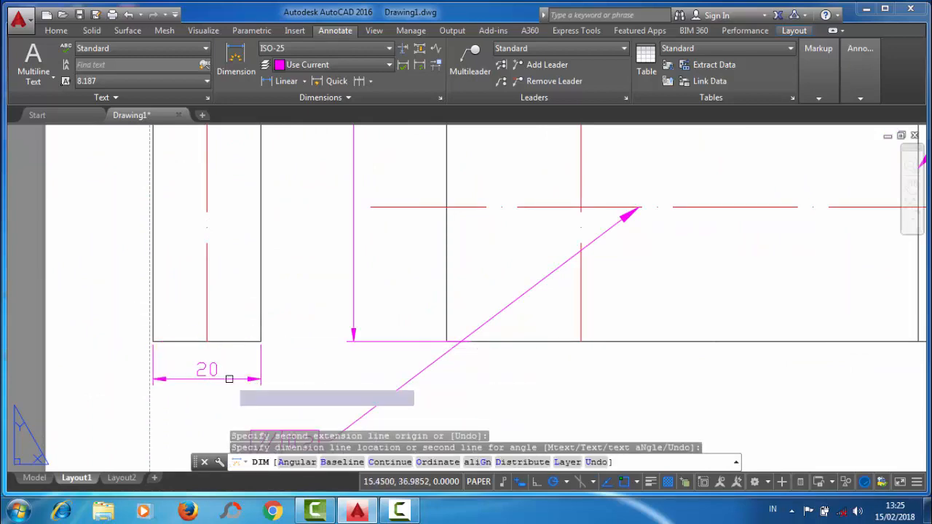
scroll(335, 320, down, 4)
middle_drag(339, 316, 320, 316)
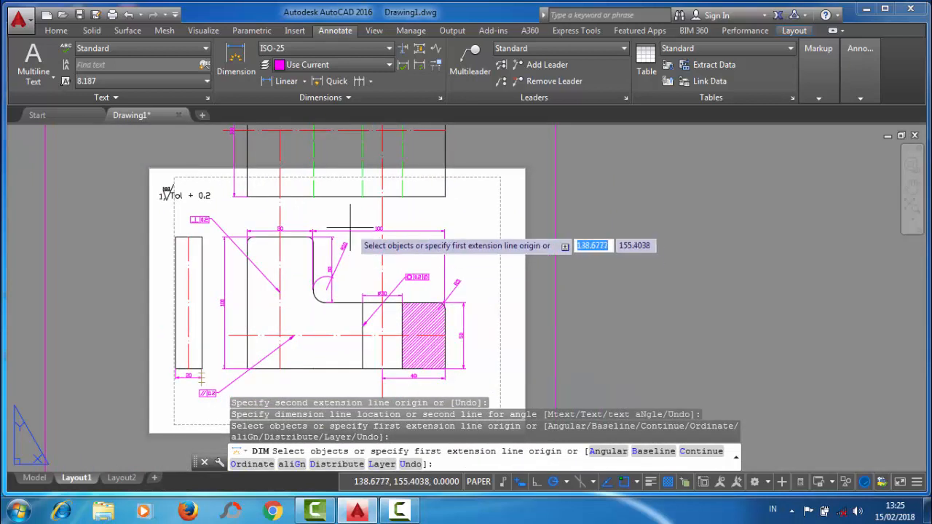
click(55, 30)
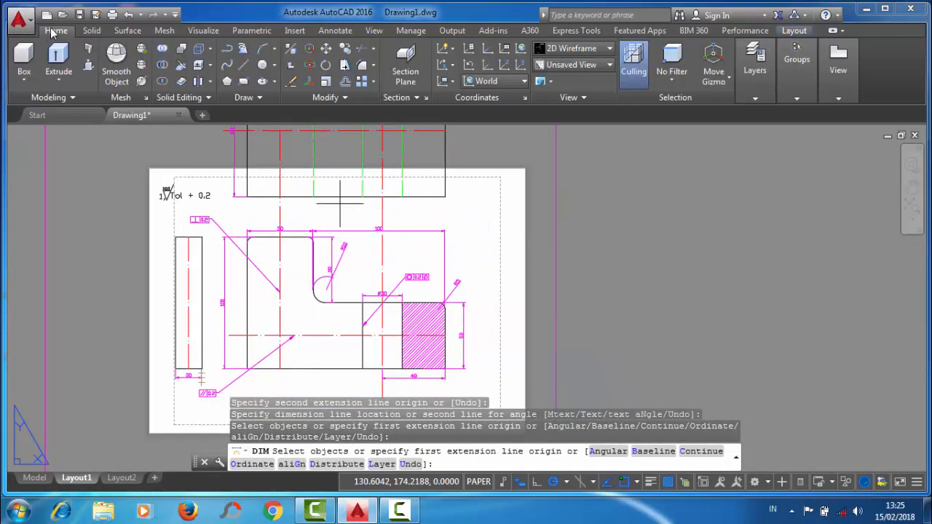
click(242, 65)
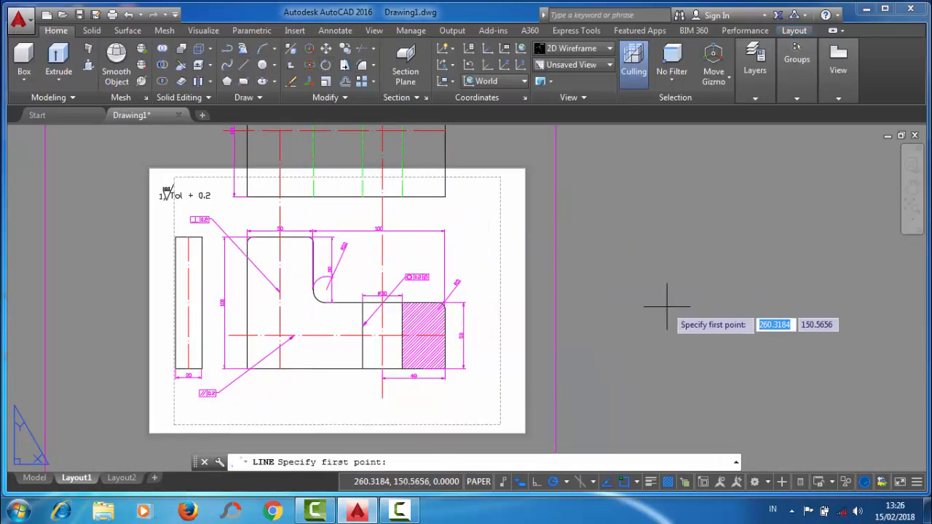
click(516, 205)
right_click(515, 205)
click(542, 214)
- Examine the dimensions, tolerance frames and centerlines of all three views and their placement on the Layout1 sheet
scroll(536, 214, down, 4)
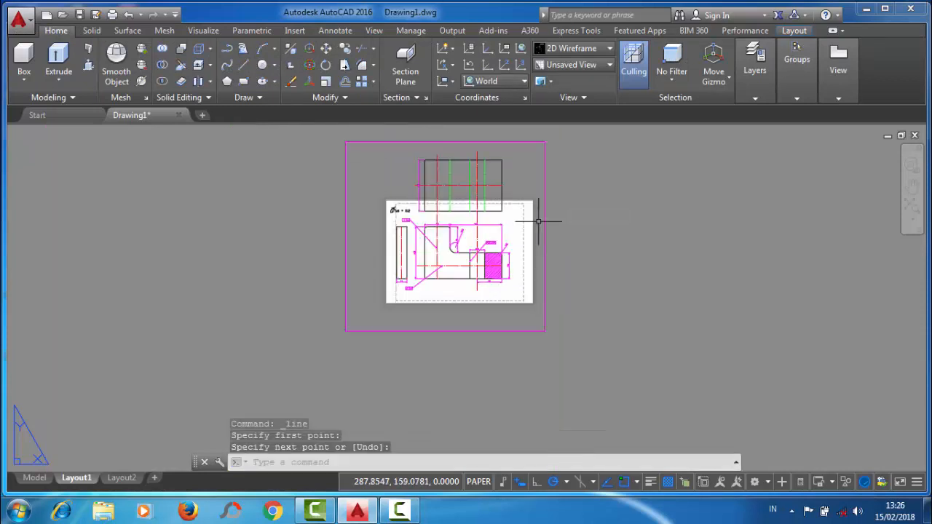
scroll(487, 192, up, 4)
scroll(474, 233, down, 2)
scroll(482, 322, up, 4)
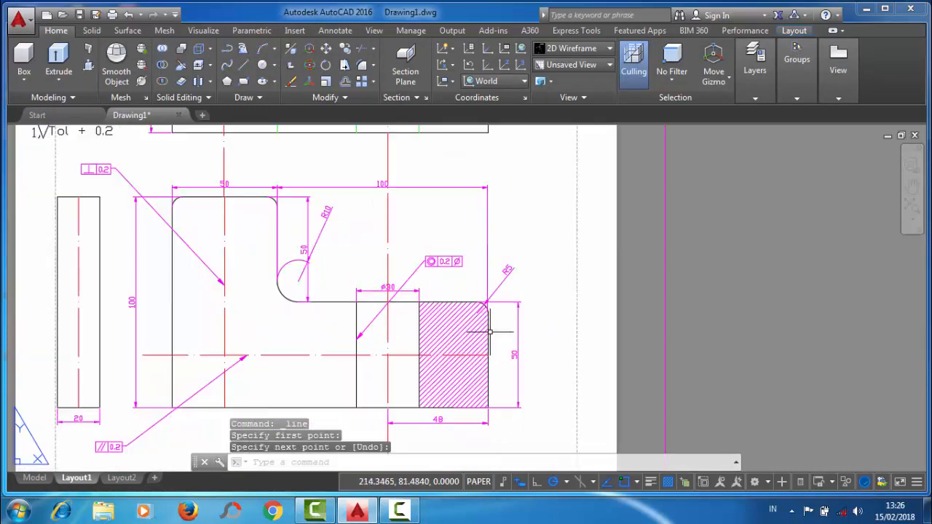
scroll(470, 312, down, 5)
scroll(425, 309, up, 3)
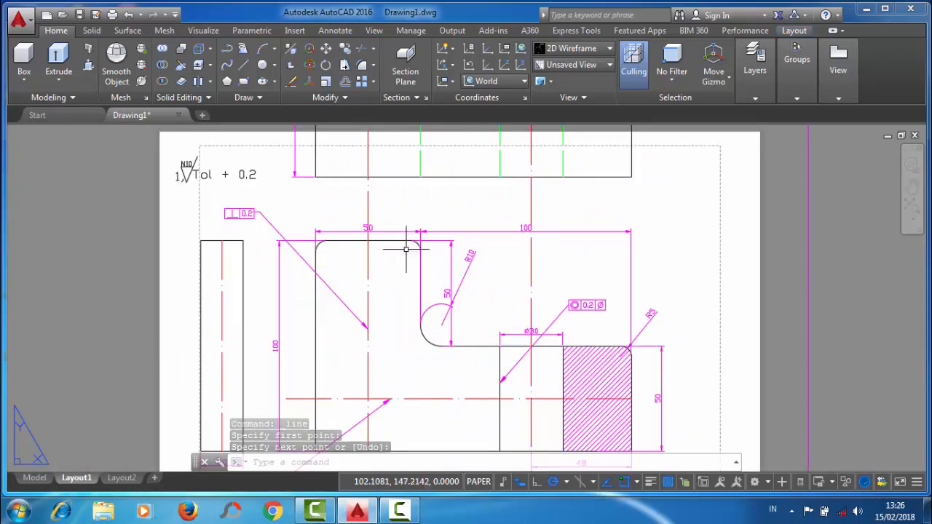
scroll(461, 243, down, 2)
scroll(366, 327, up, 2)
scroll(366, 328, up, 2)
scroll(385, 287, down, 2)
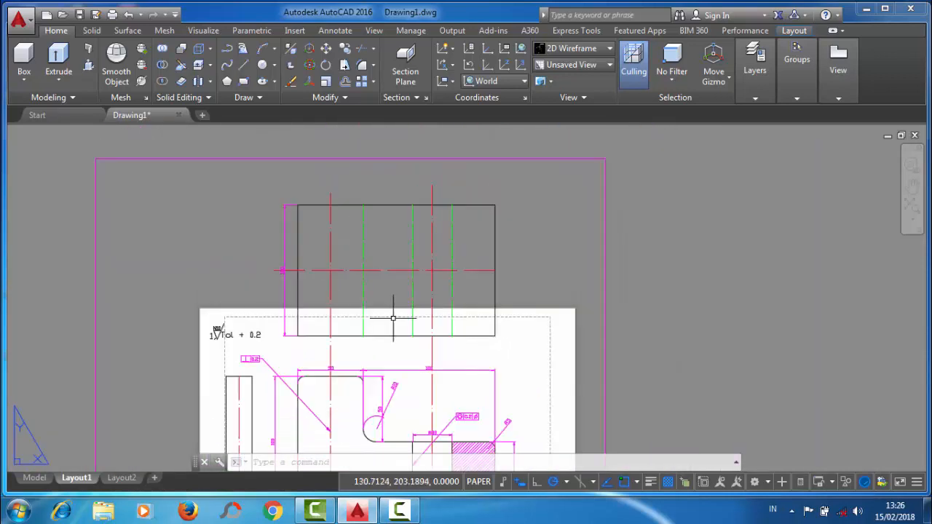
middle_drag(360, 224, 359, 131)
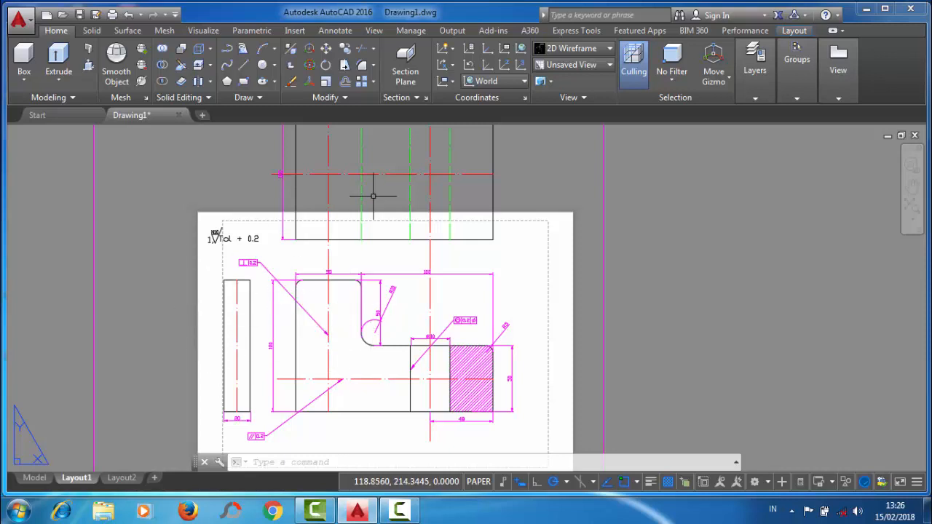
scroll(372, 196, down, 4)
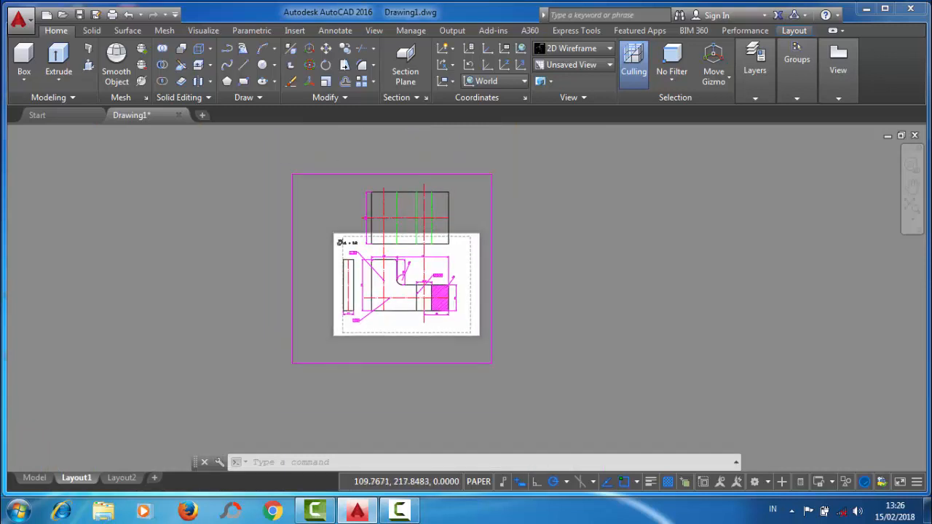
scroll(397, 226, up, 2)
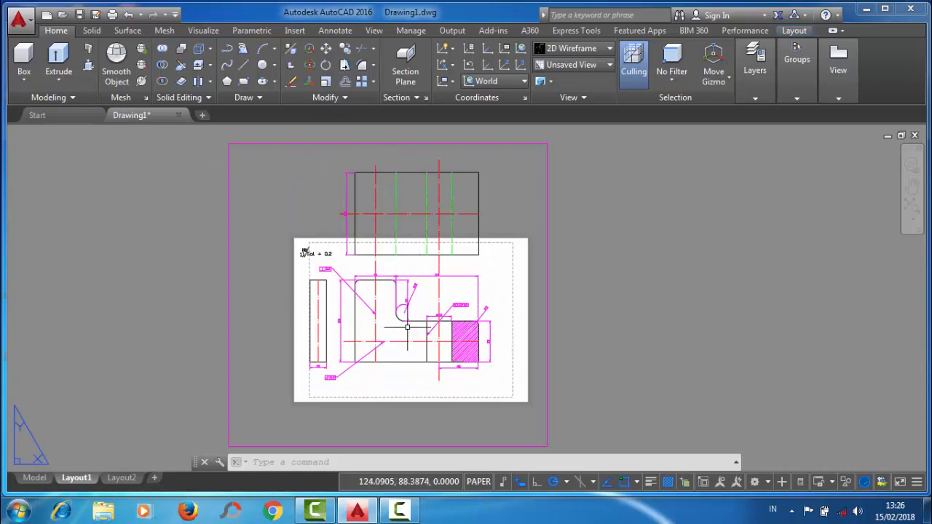
scroll(408, 305, up, 2)
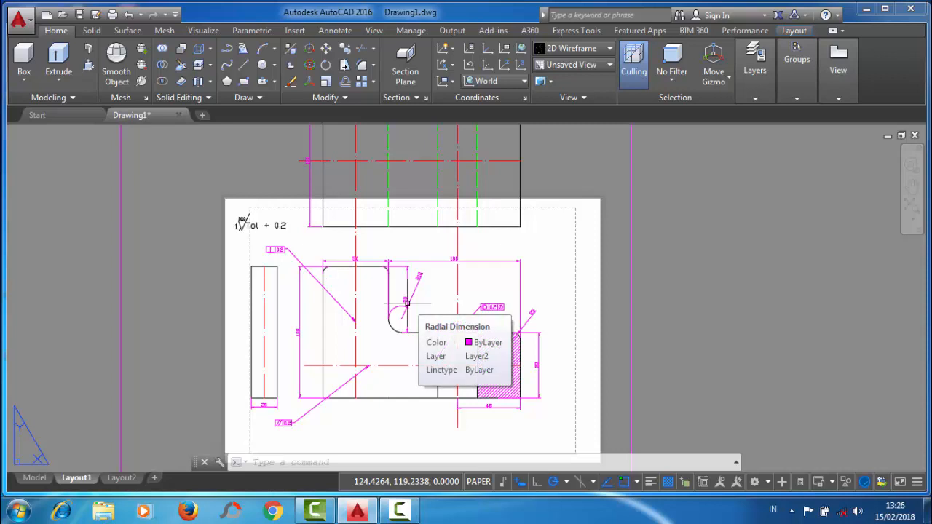
scroll(407, 302, down, 2)
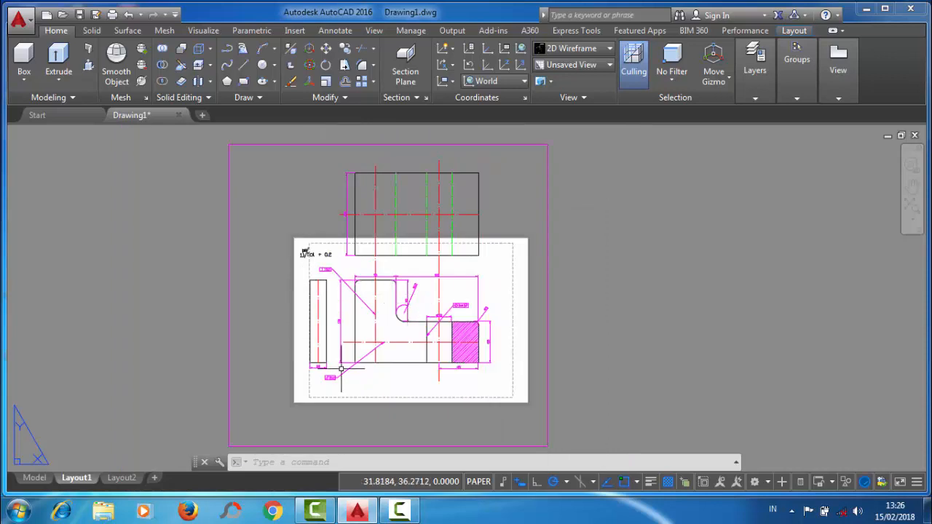